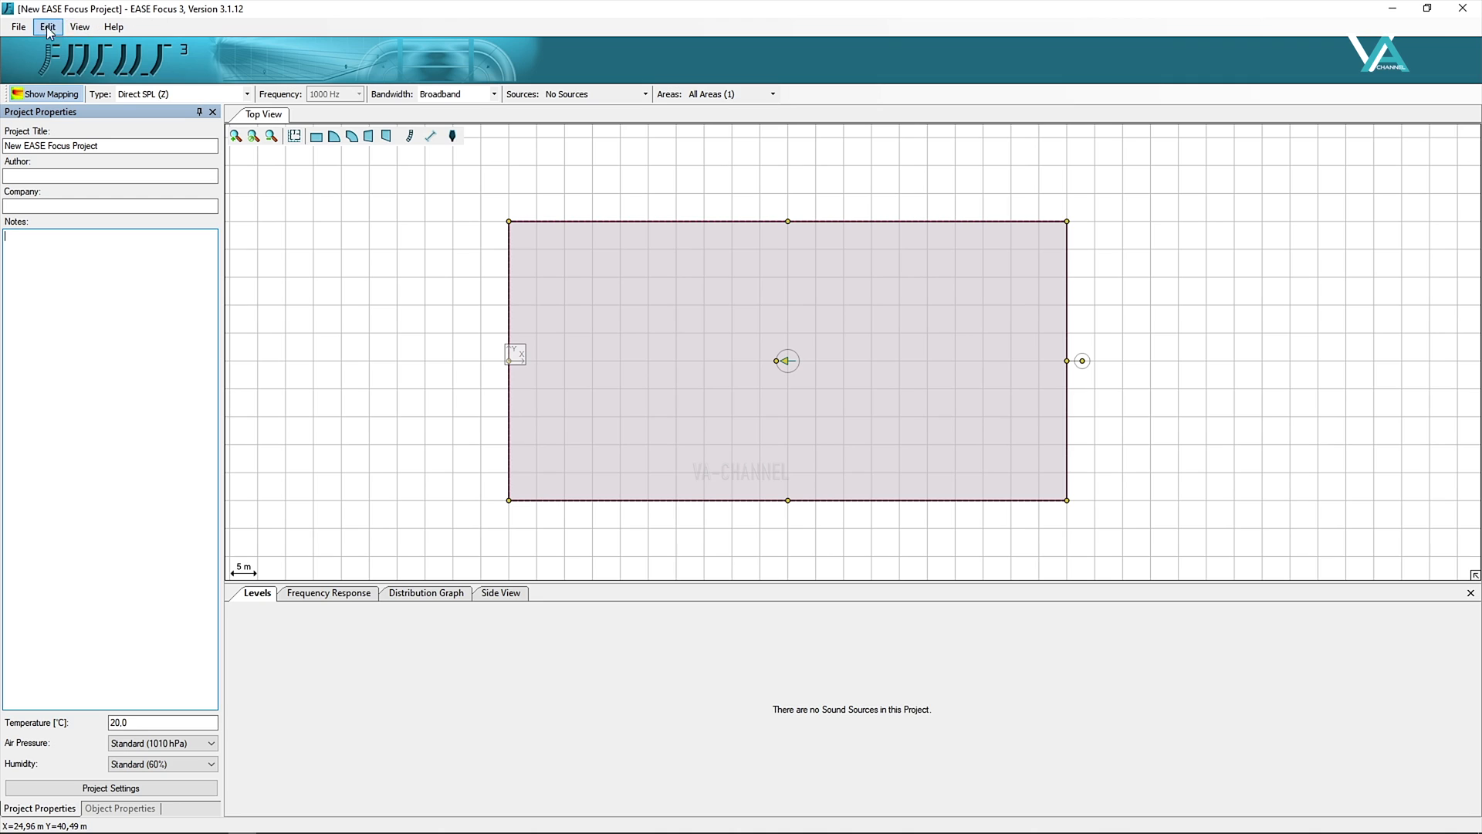
Create a new project and display its project properties.
click(18, 31)
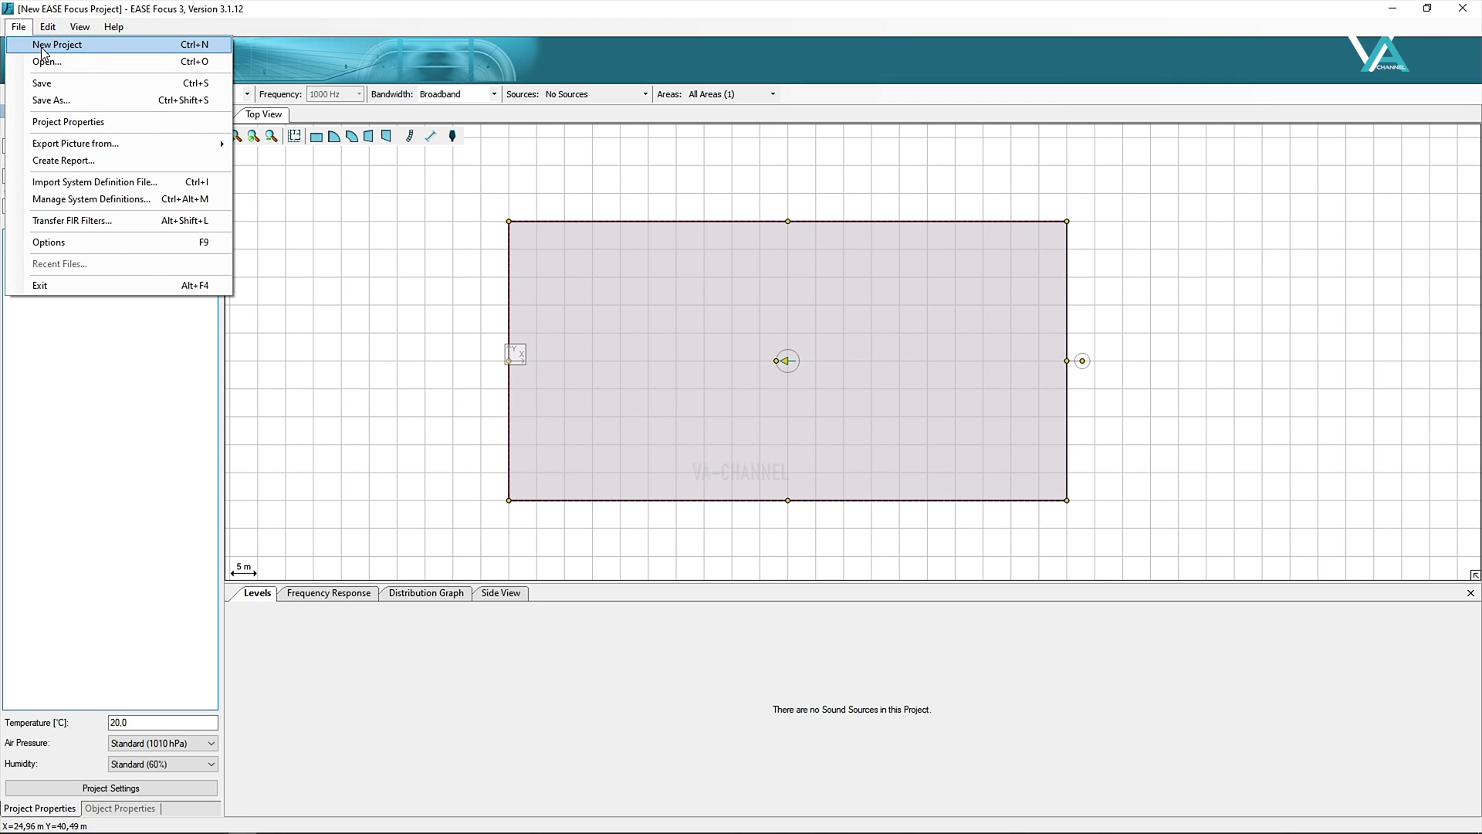
click(41, 51)
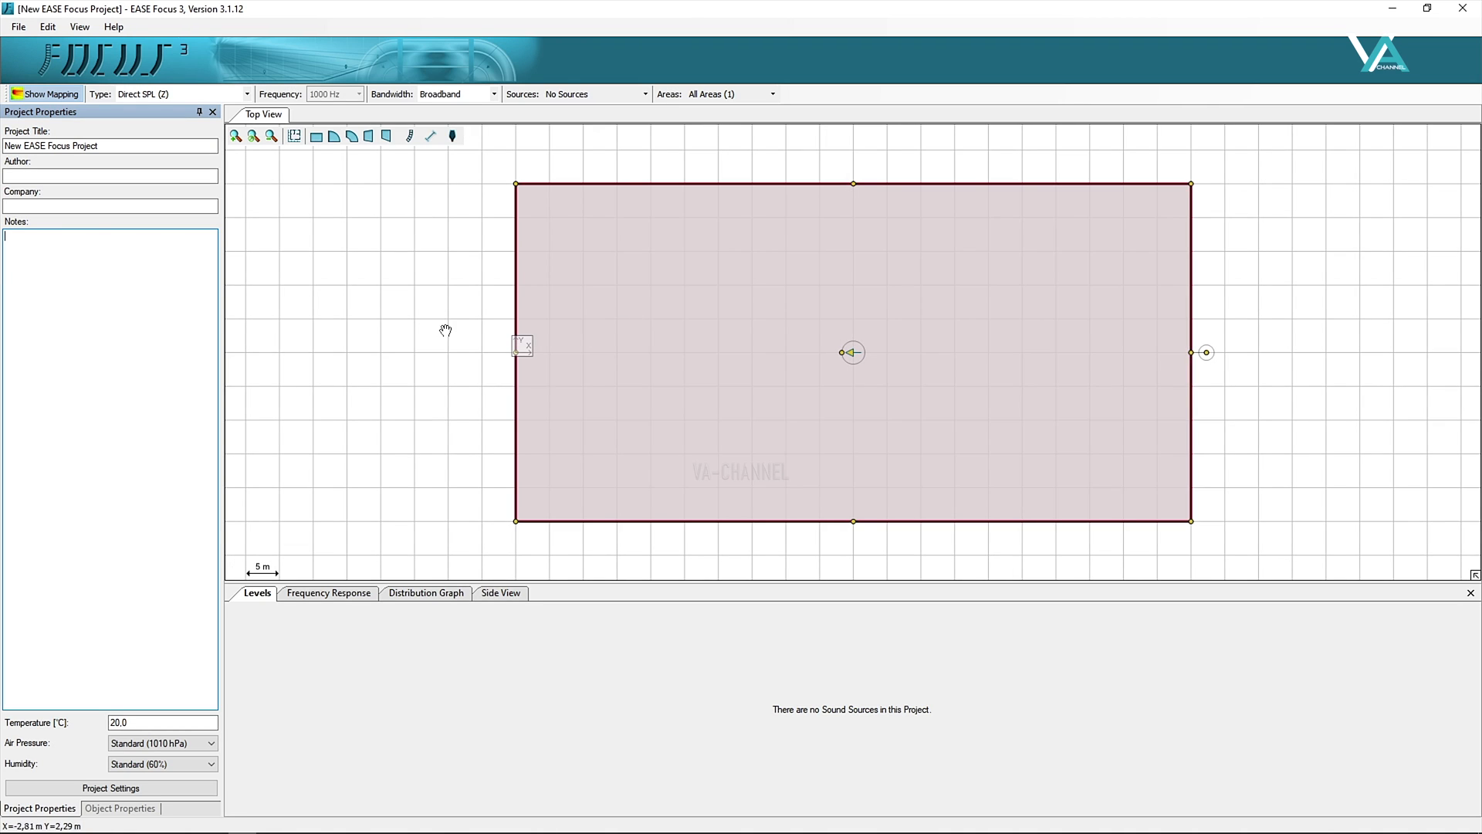
click(18, 26)
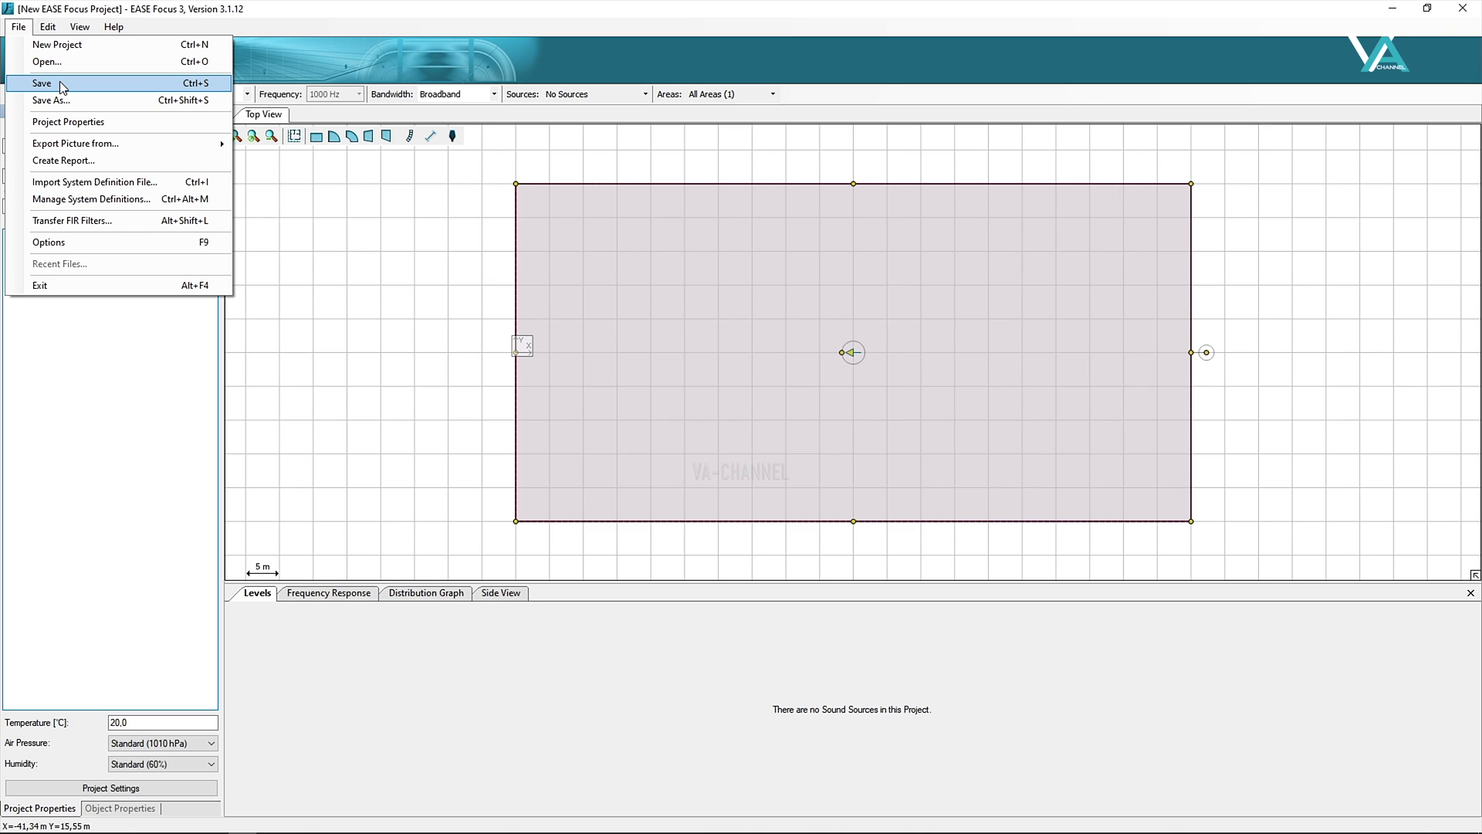
click(69, 123)
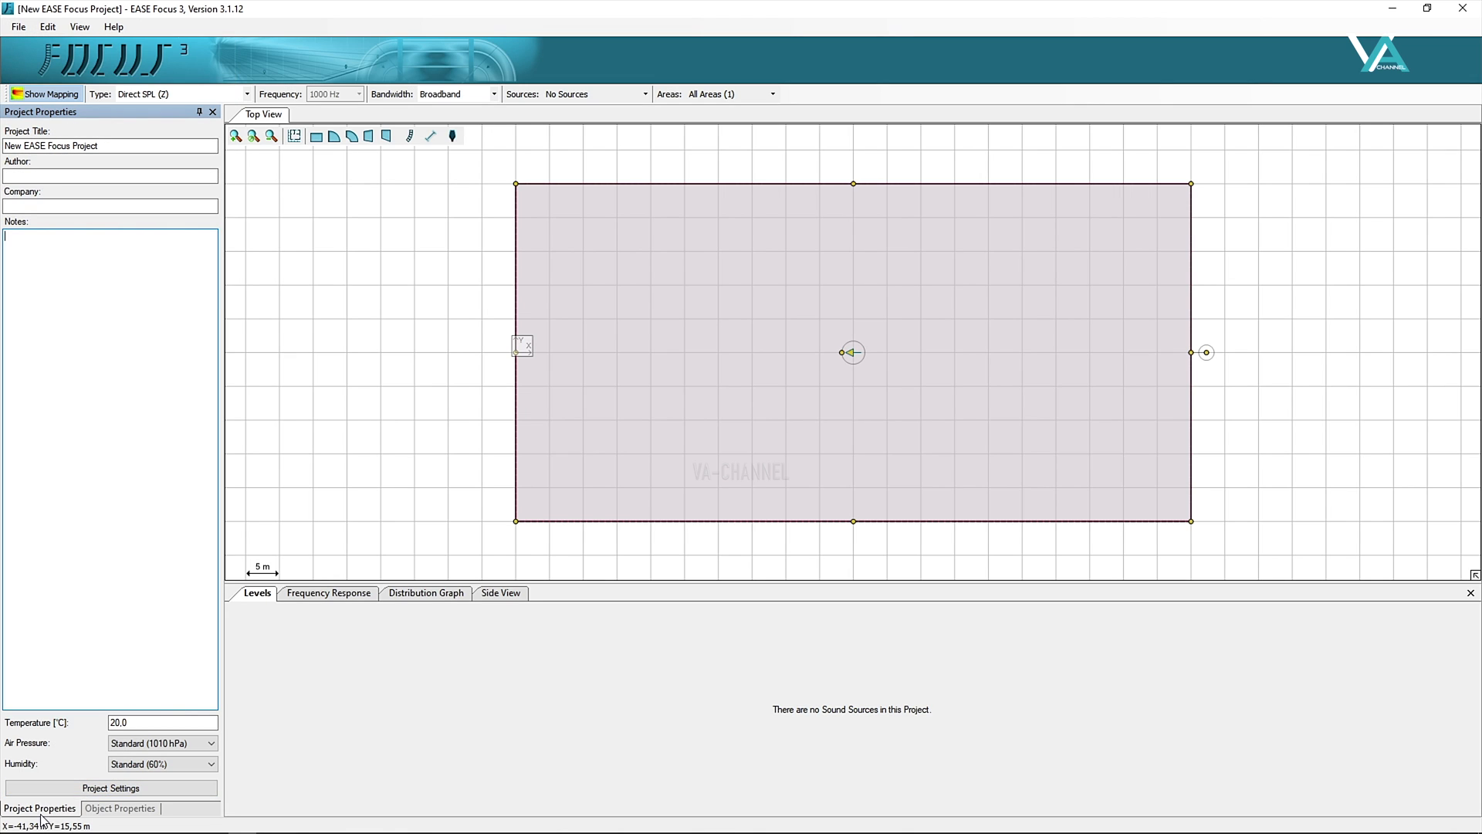
Open the program options and review the View, Grid and Snap, Calculation Parameters, Mapping Colors and Levels settings.
click(19, 26)
mouse_move(151, 141)
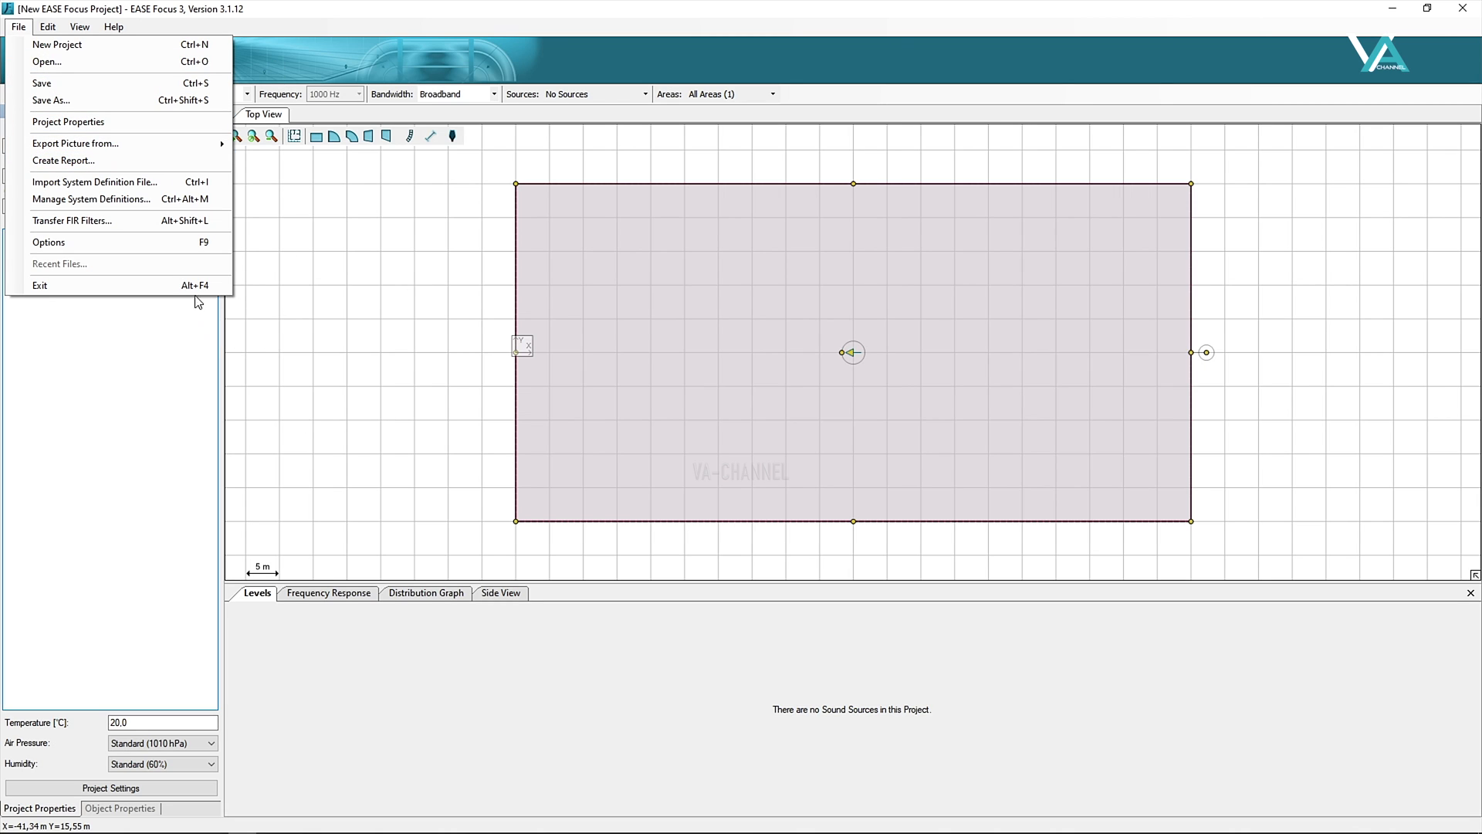
click(85, 199)
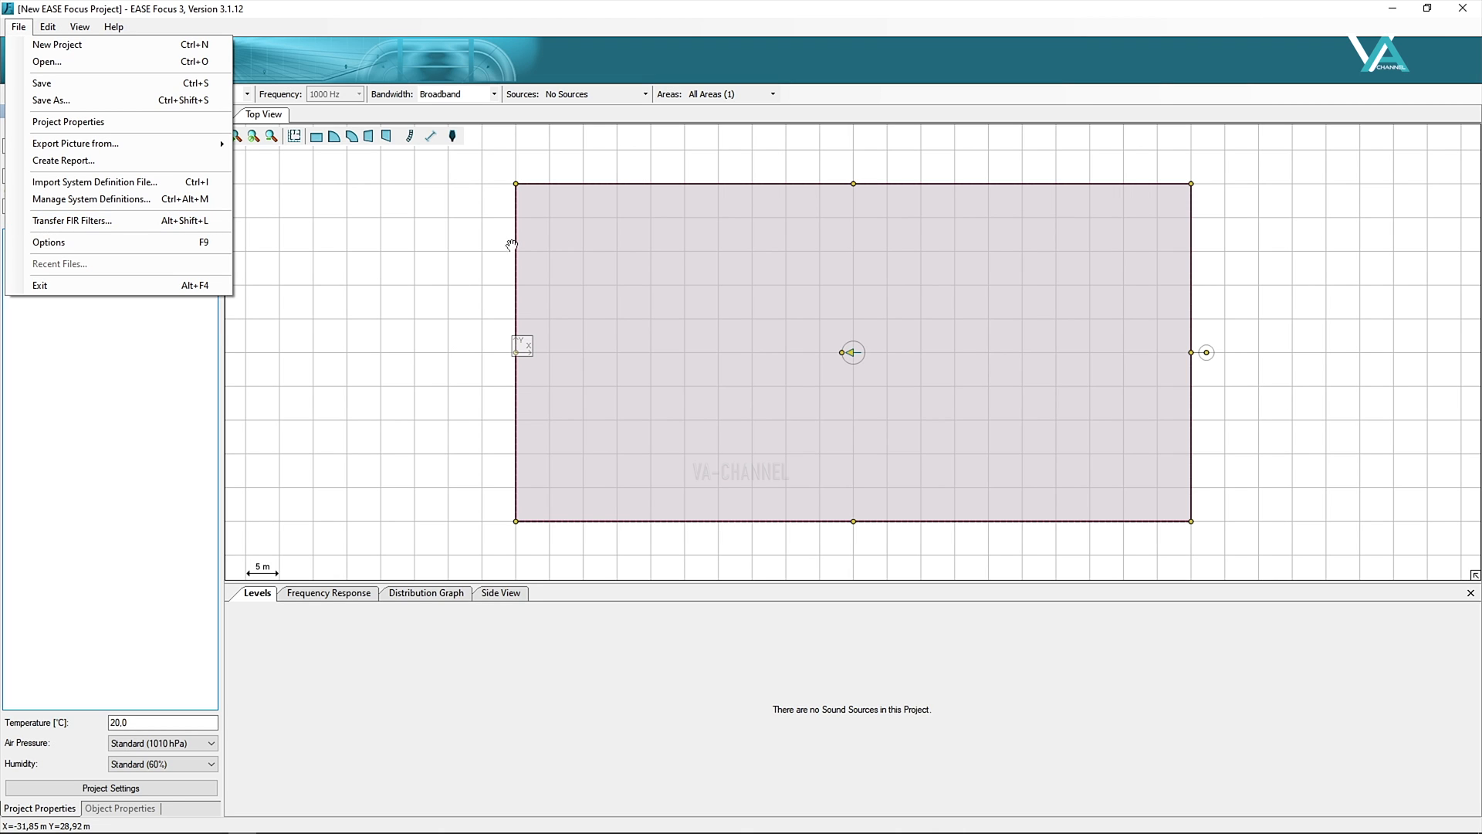
click(116, 240)
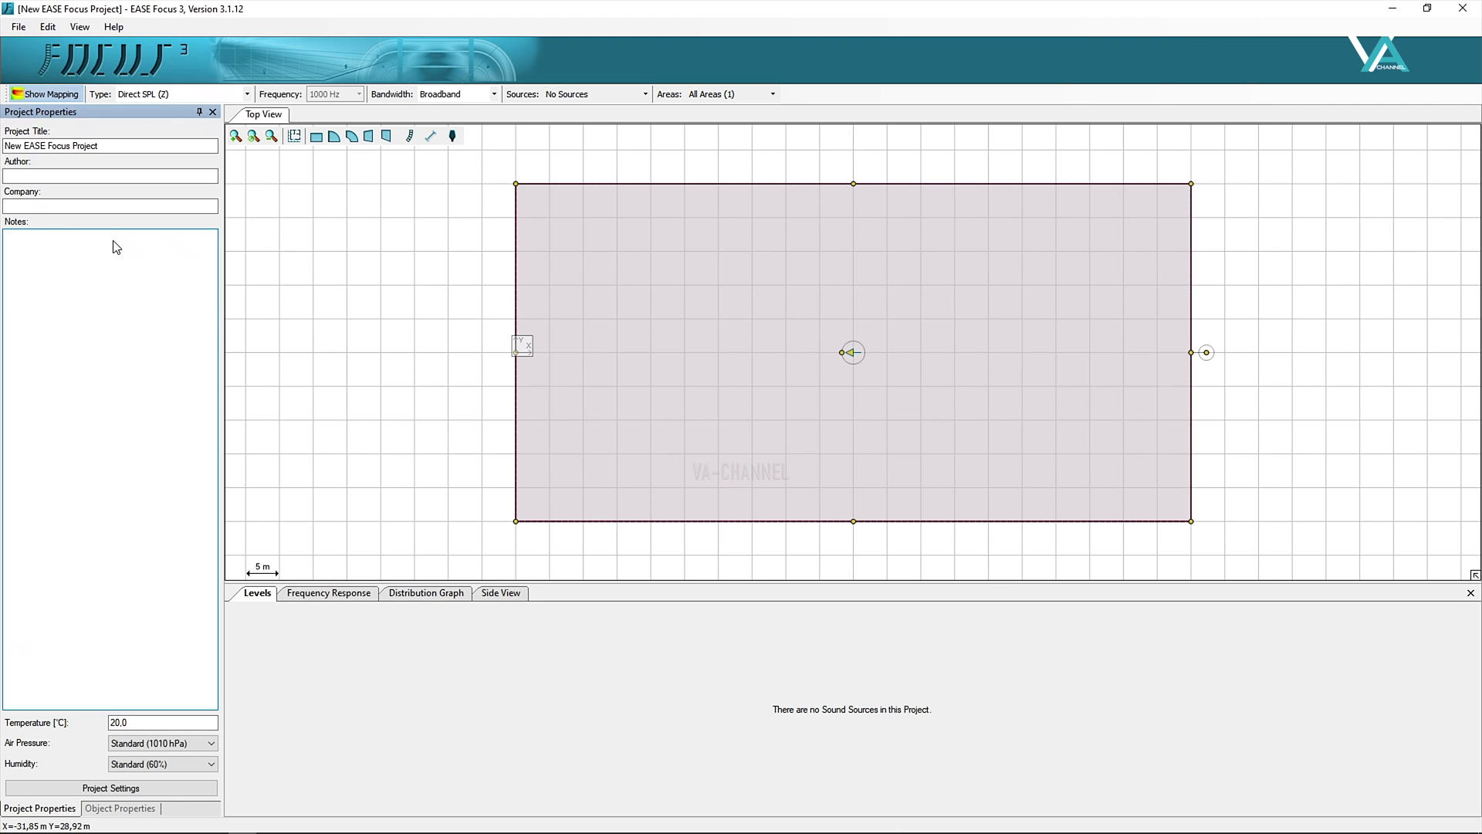
drag(631, 253, 595, 157)
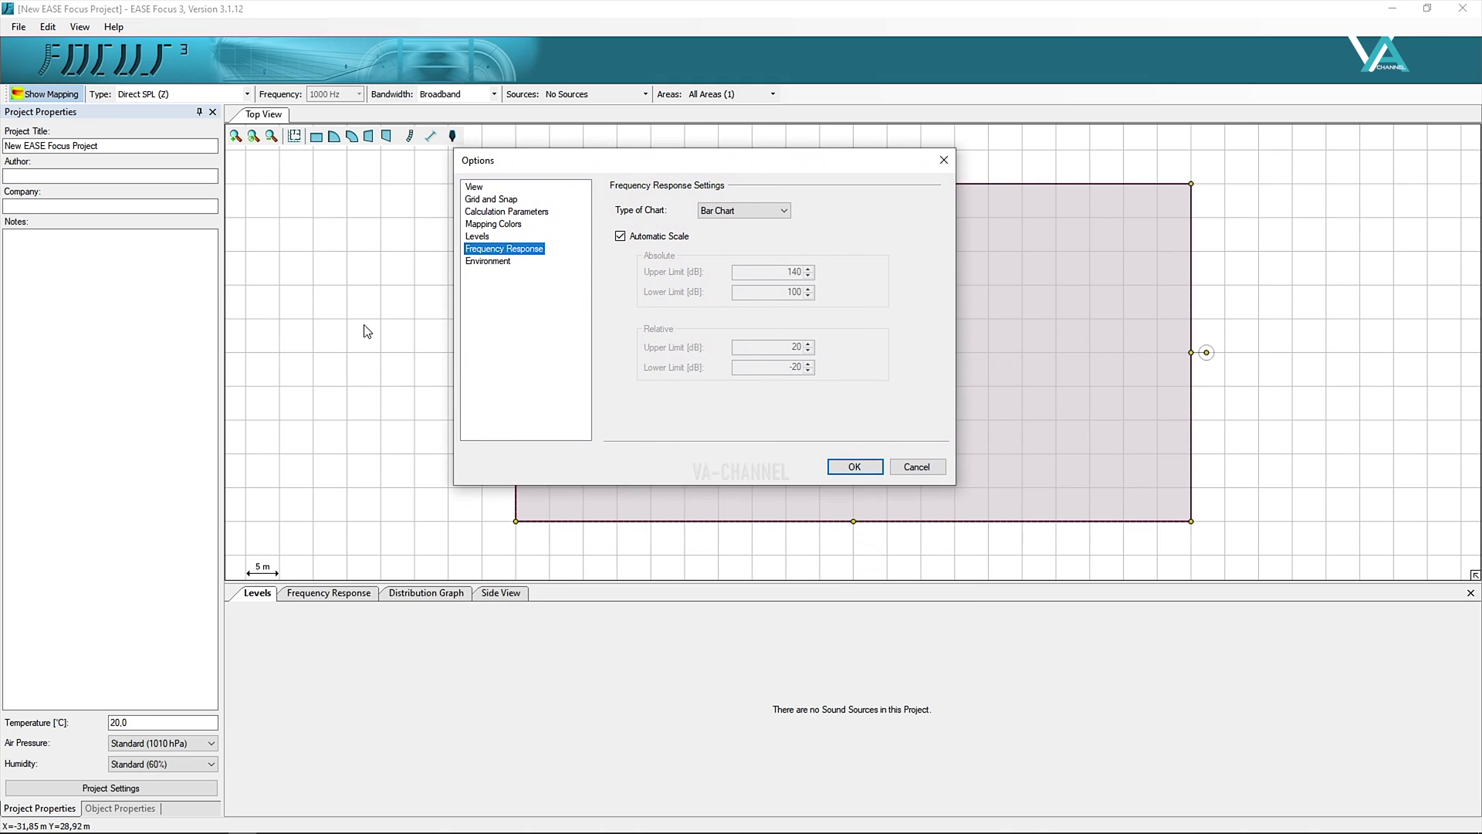
click(480, 190)
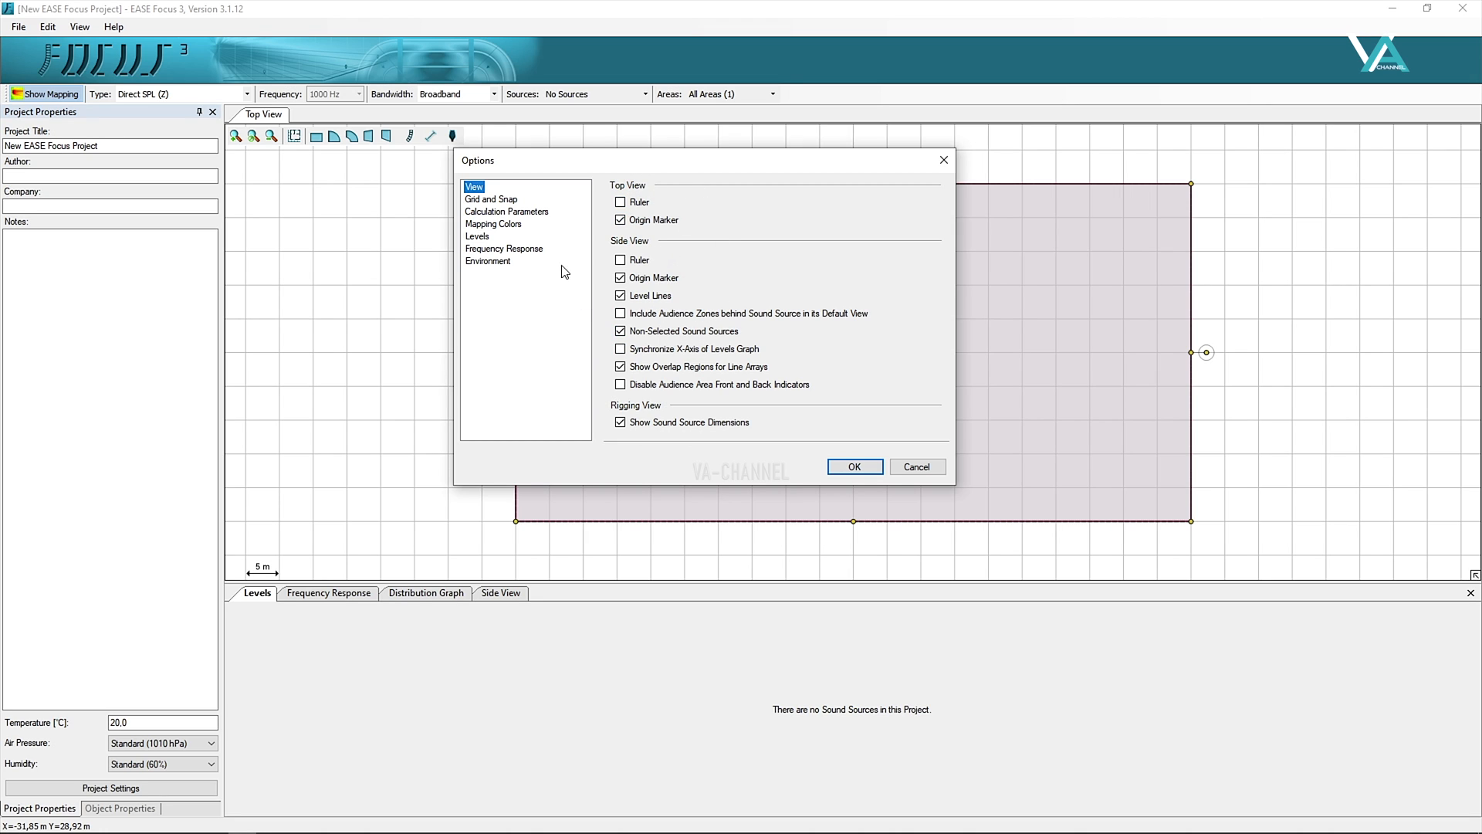
click(484, 201)
click(480, 214)
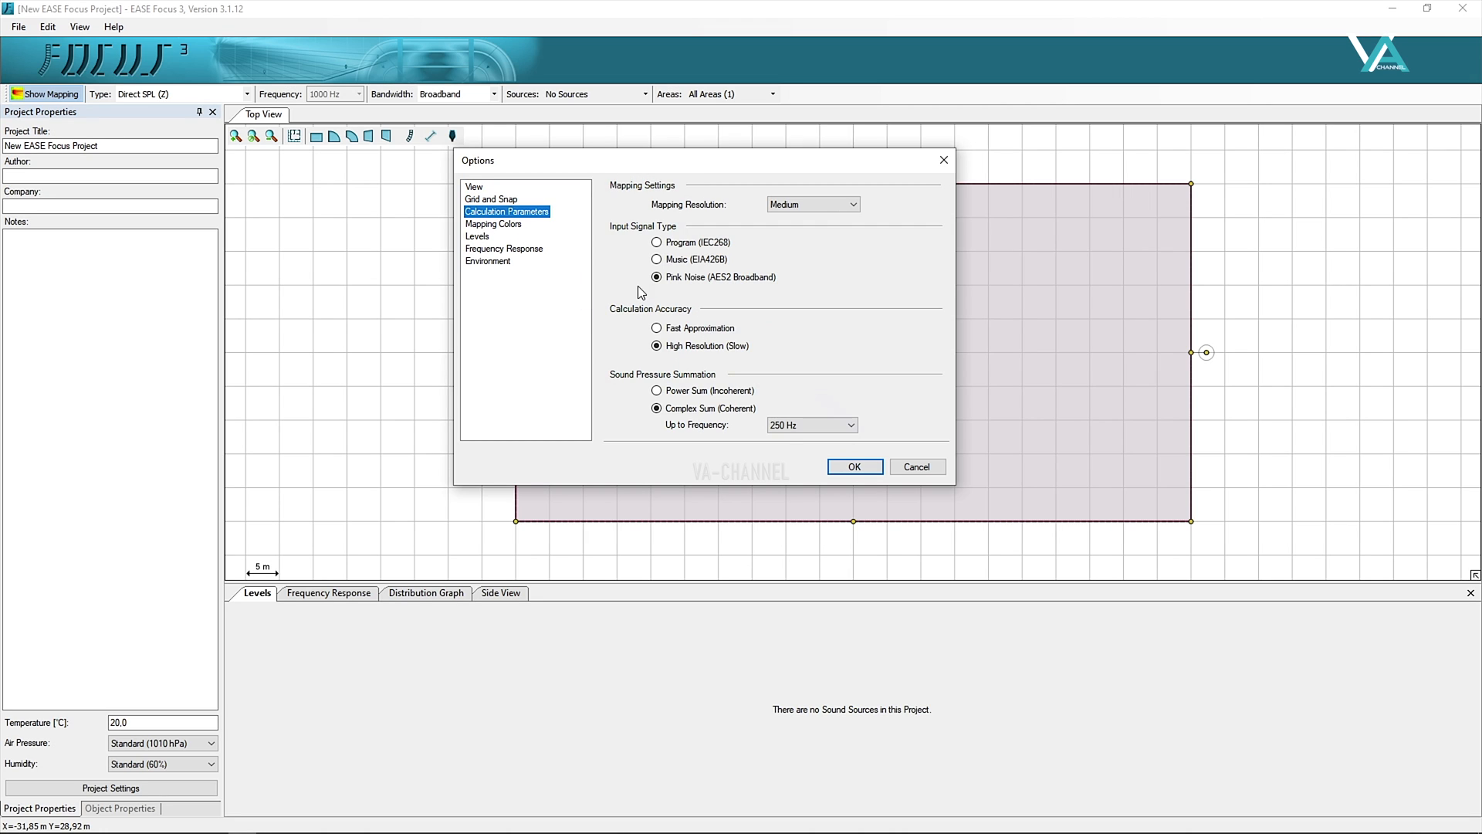
click(857, 207)
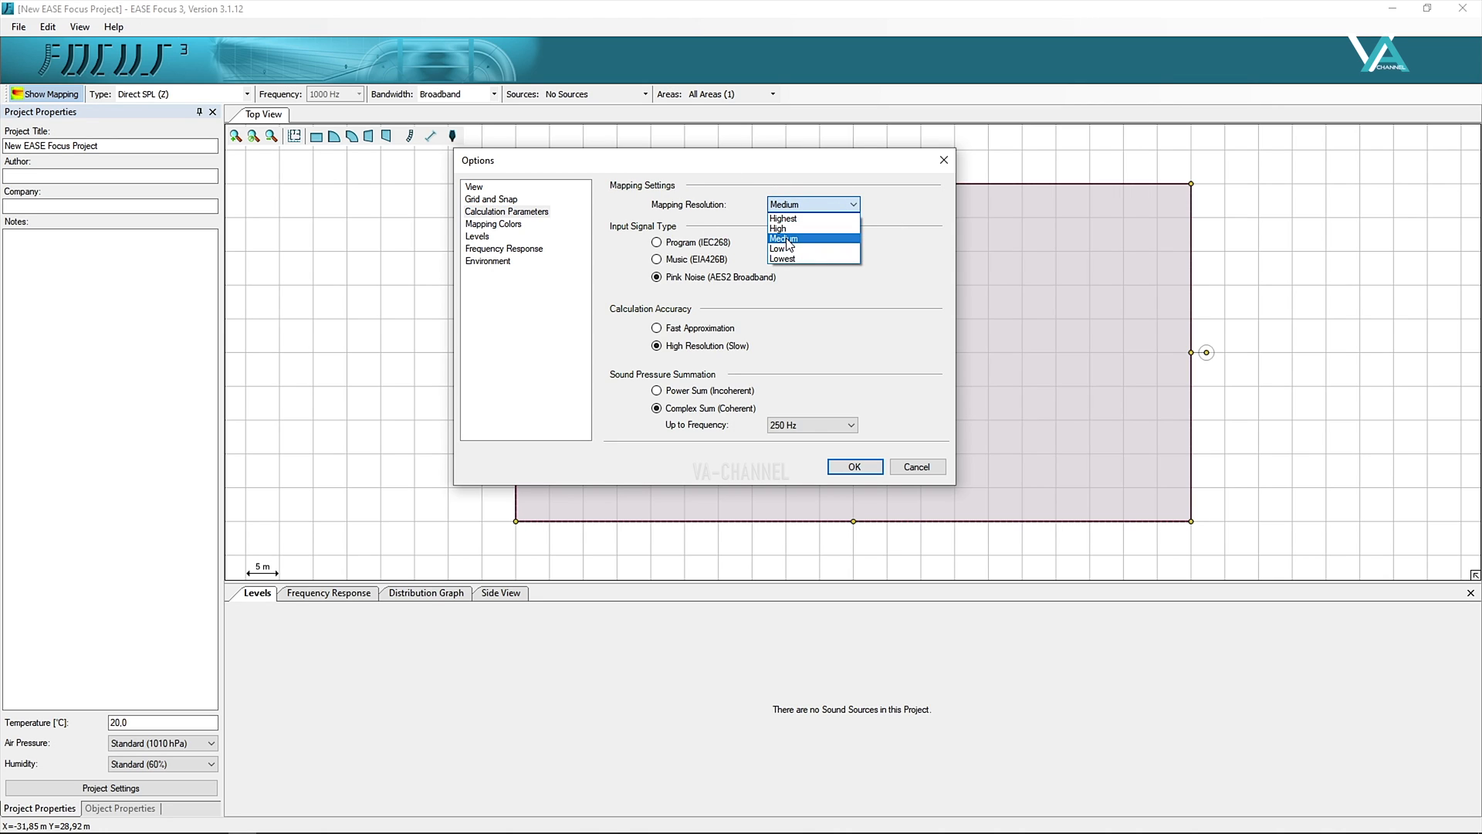
click(729, 248)
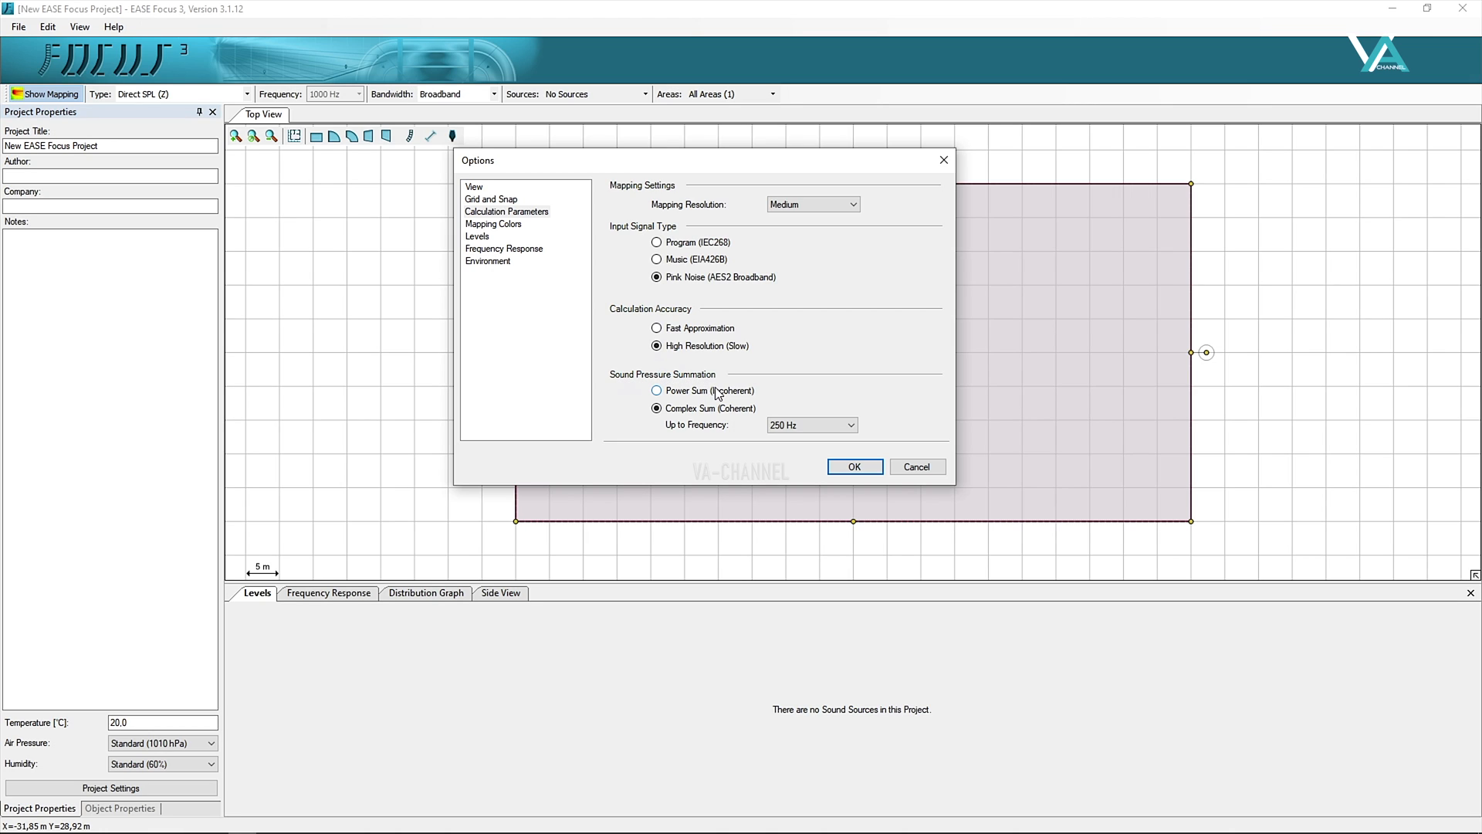
click(494, 225)
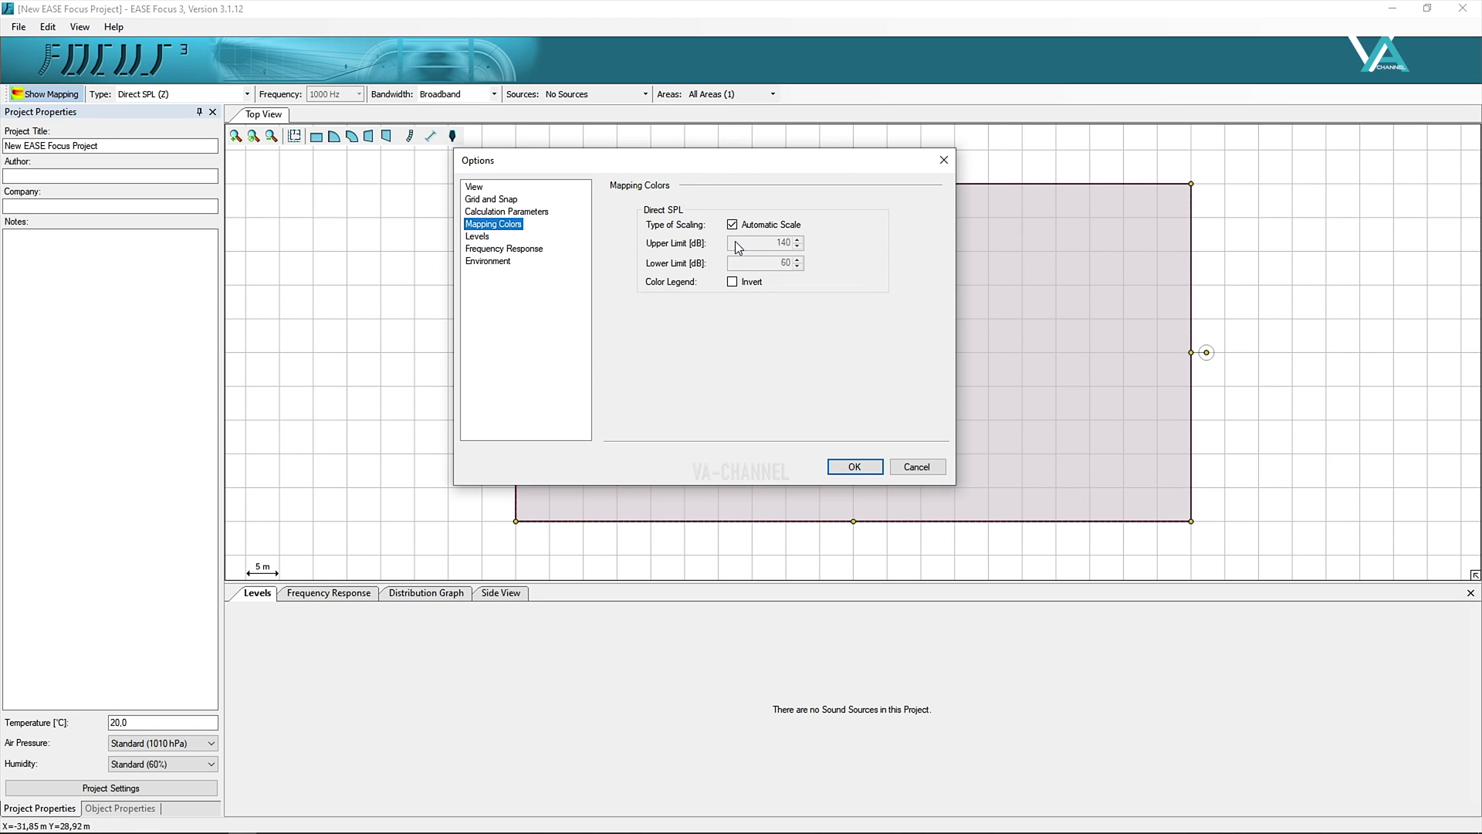
click(485, 237)
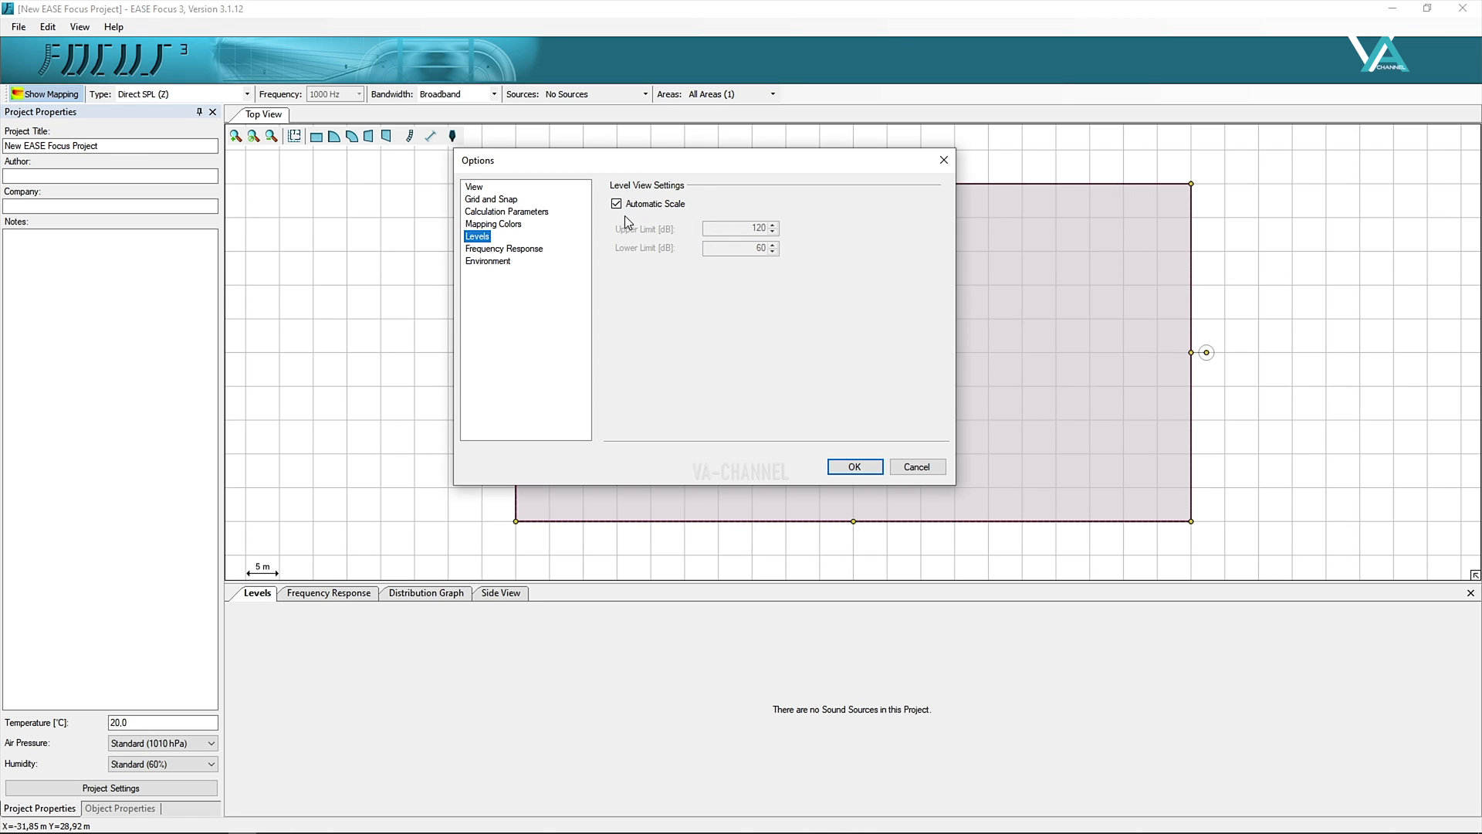
Set the chart type to Line Chart in the frequency response options.
click(512, 248)
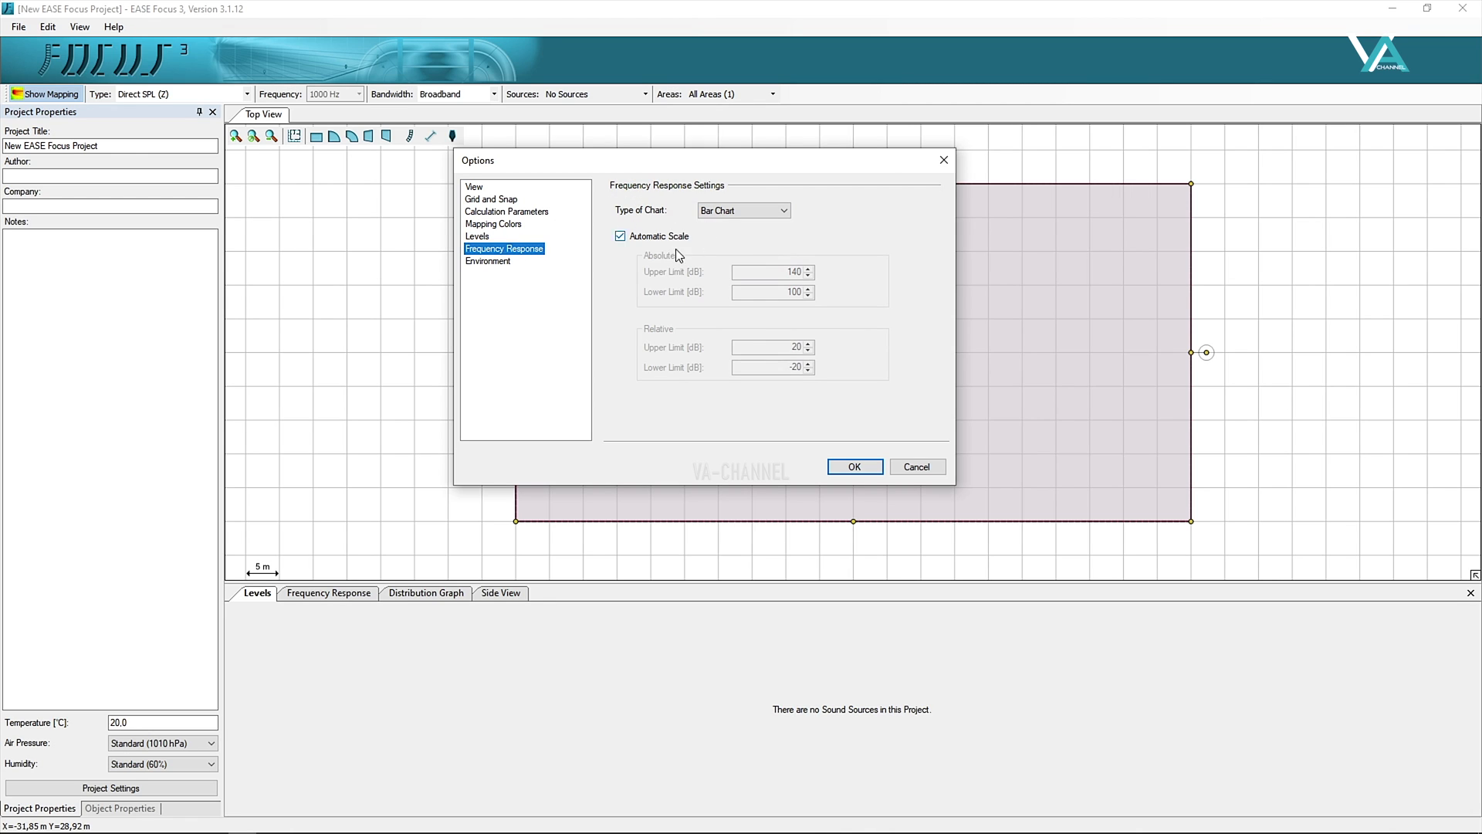
click(714, 211)
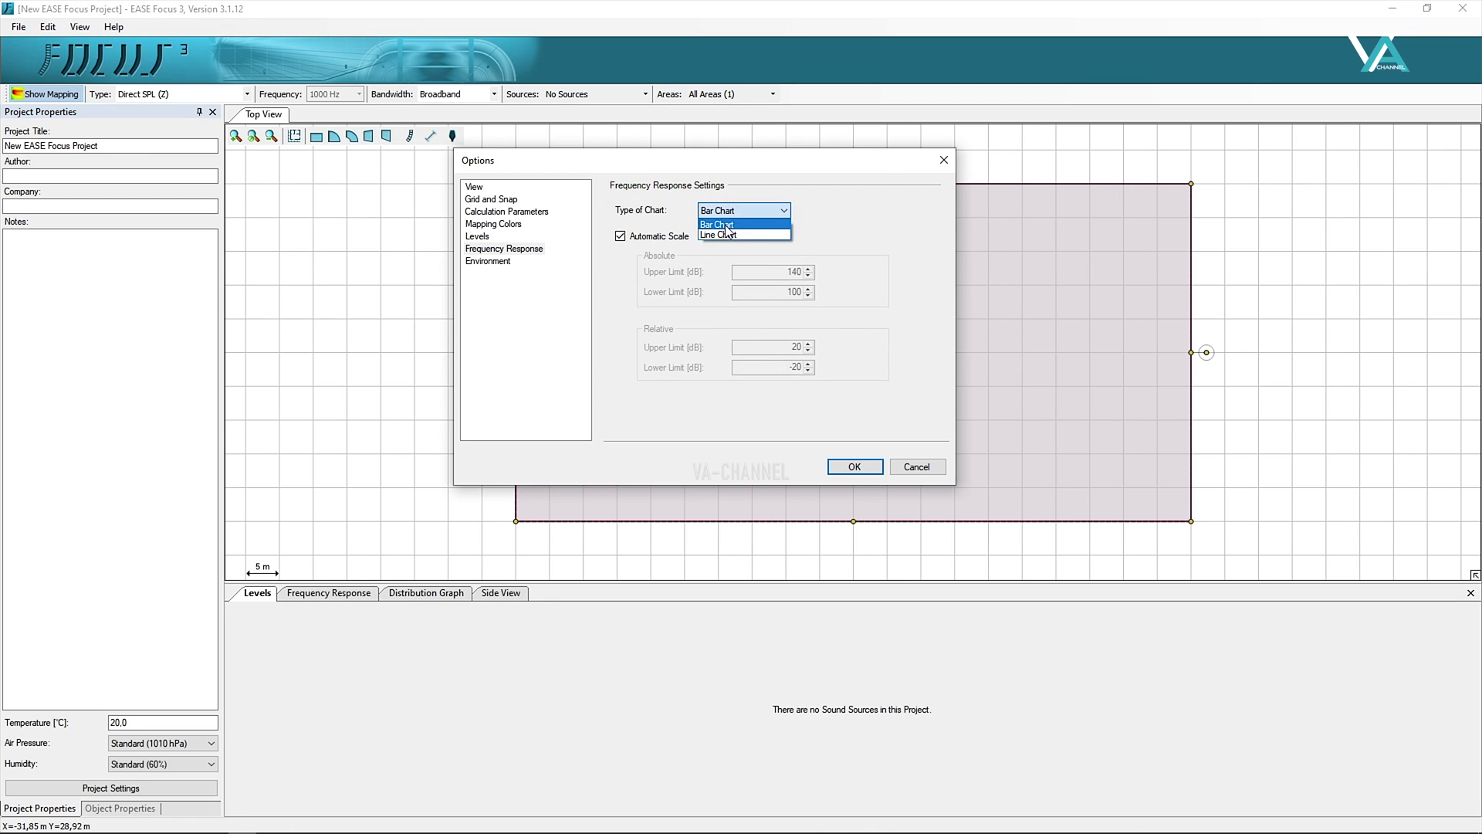
click(735, 235)
click(721, 211)
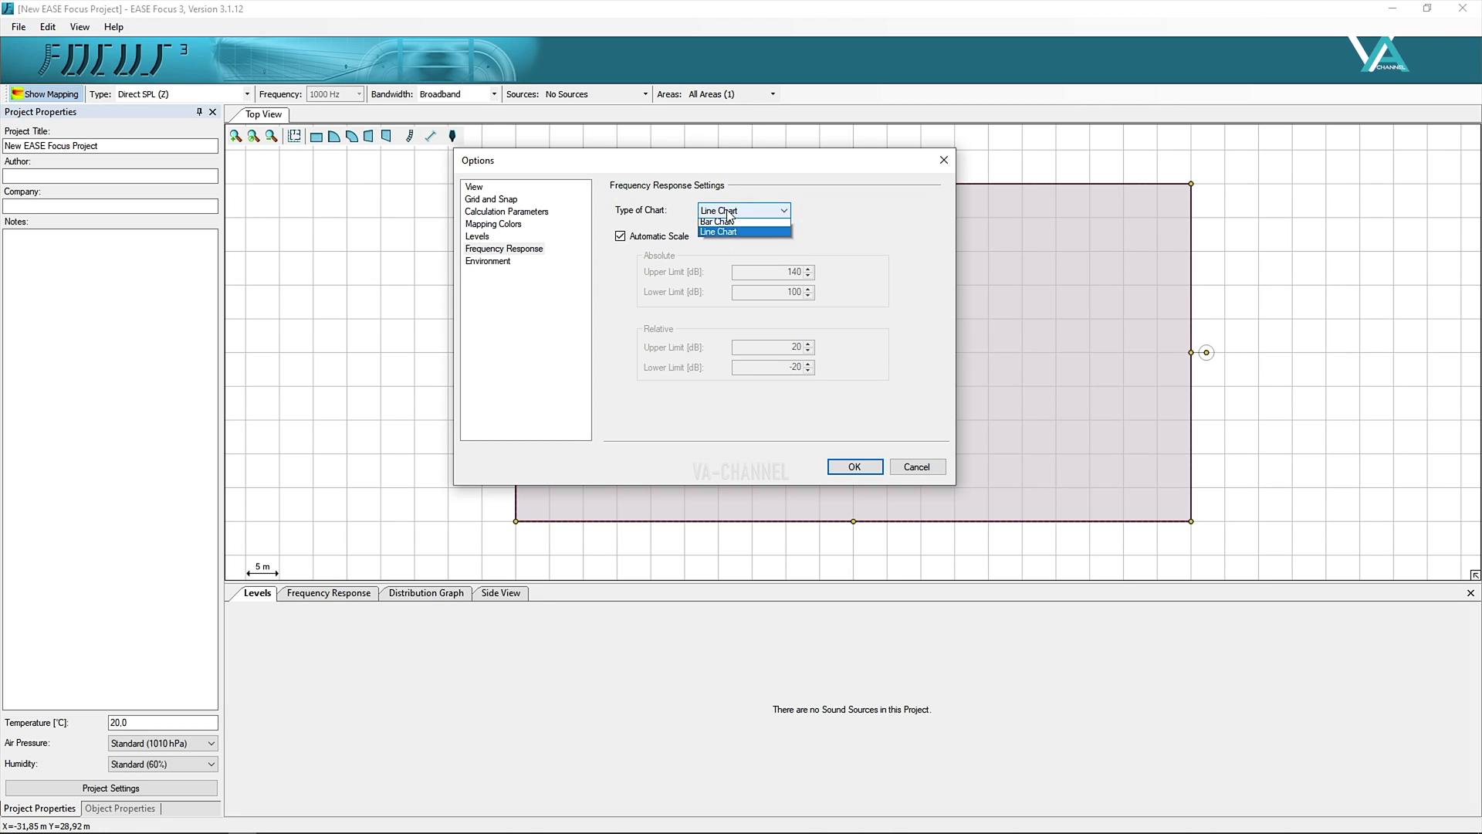
click(717, 235)
In the environment options, choose metric units, set the functionality mode to Extended, and apply the options.
click(505, 262)
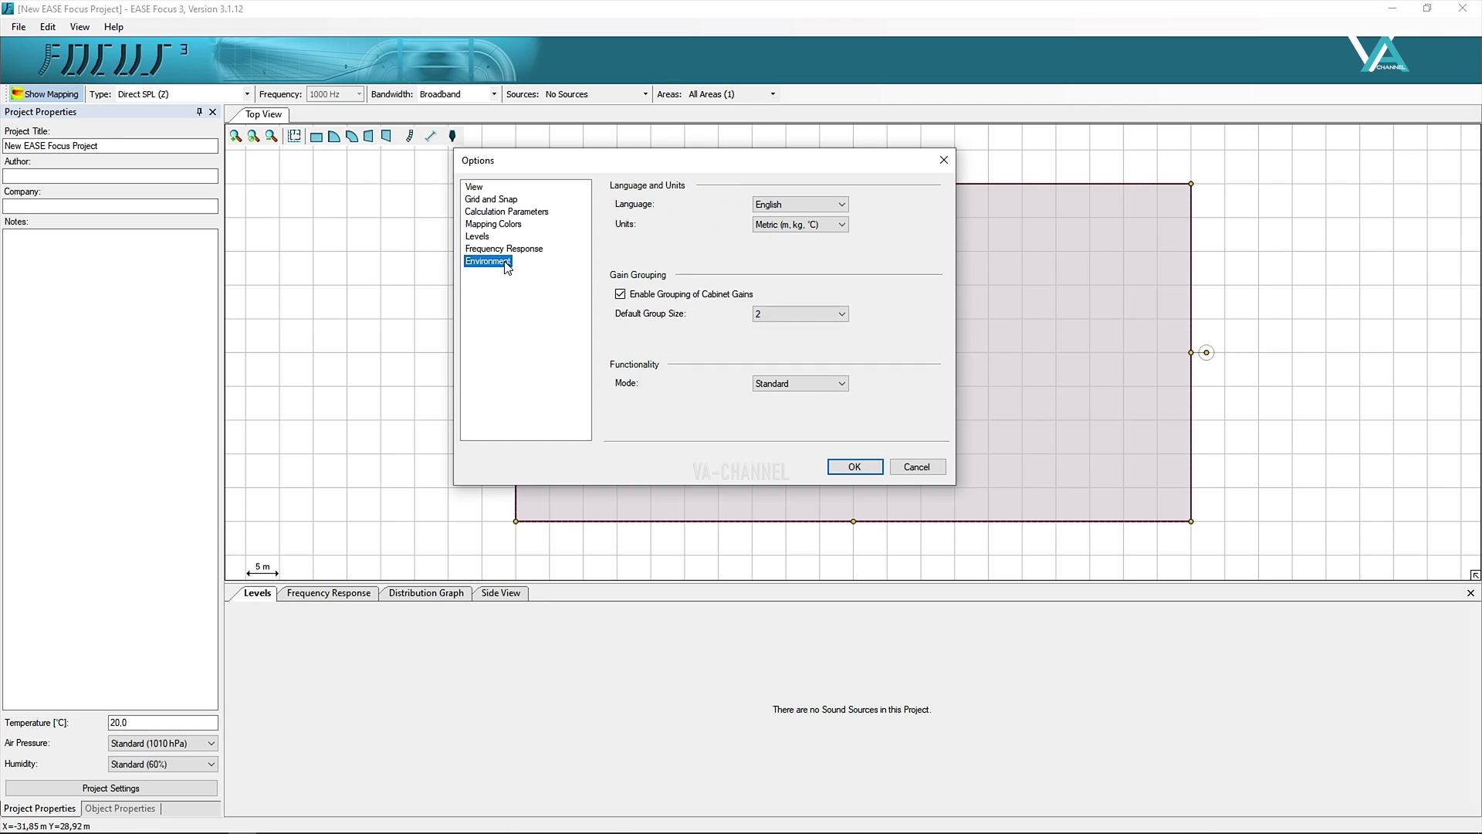
click(815, 225)
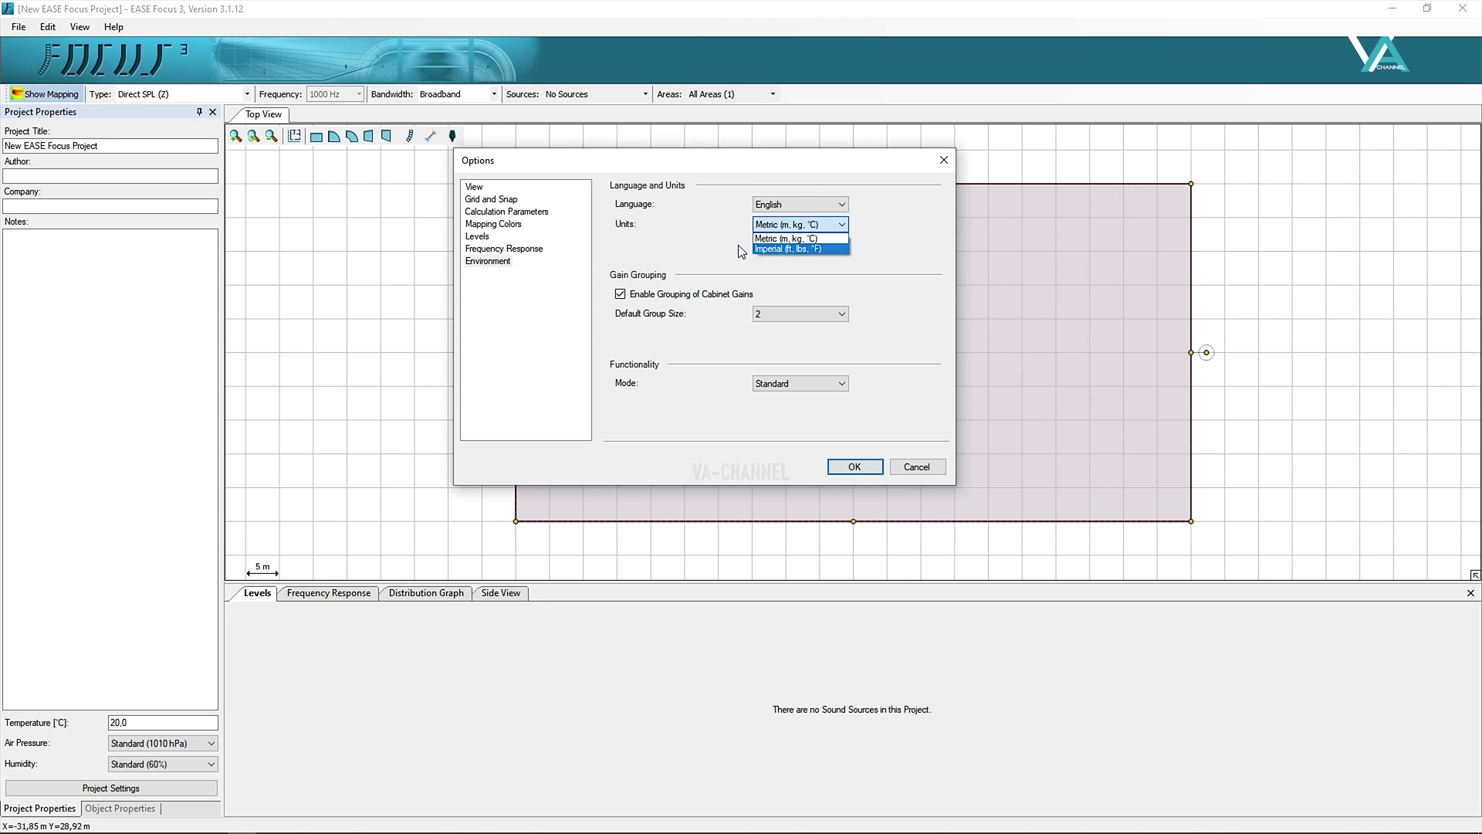
click(792, 238)
click(800, 314)
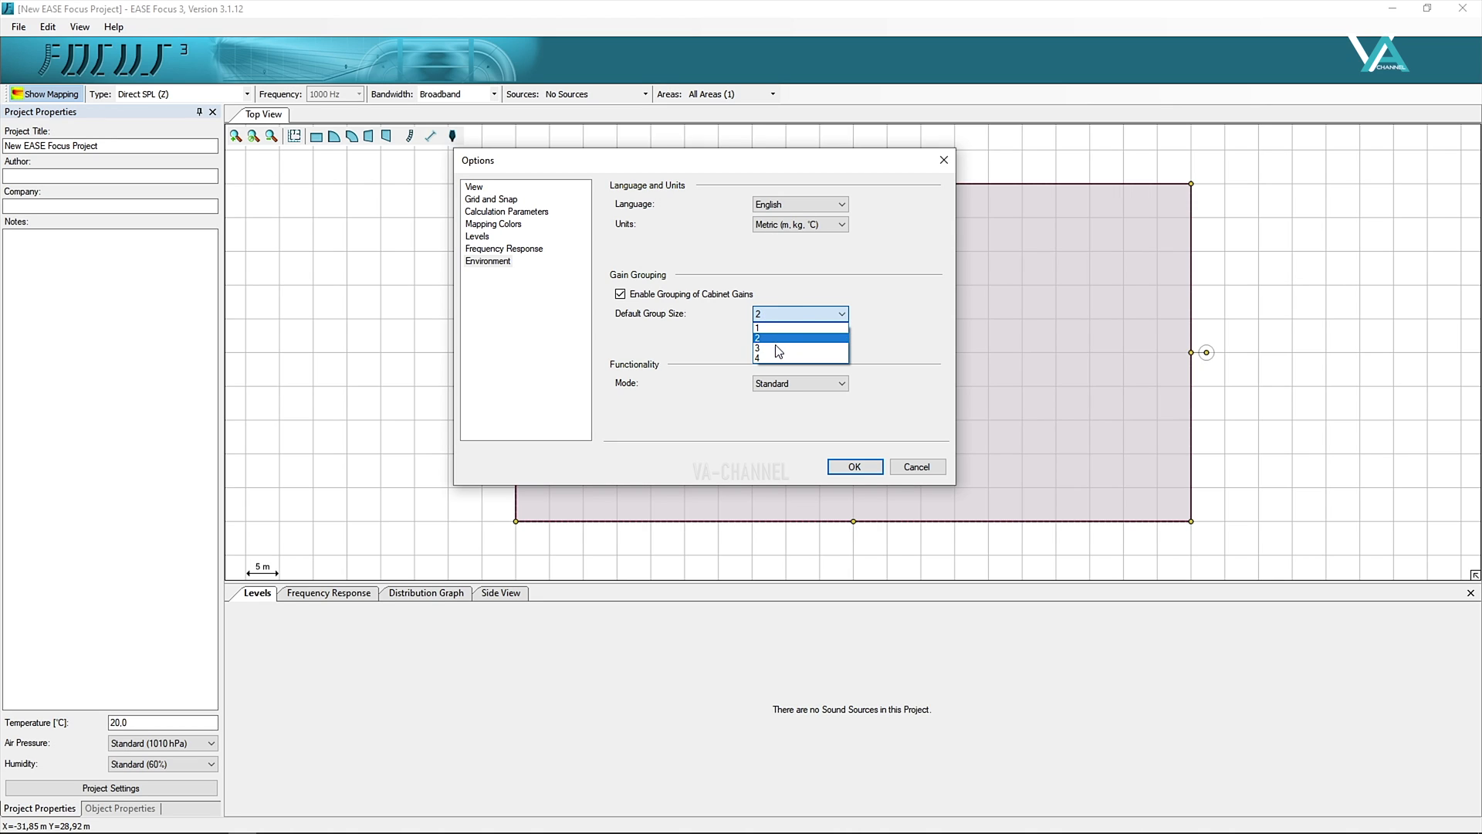
click(707, 320)
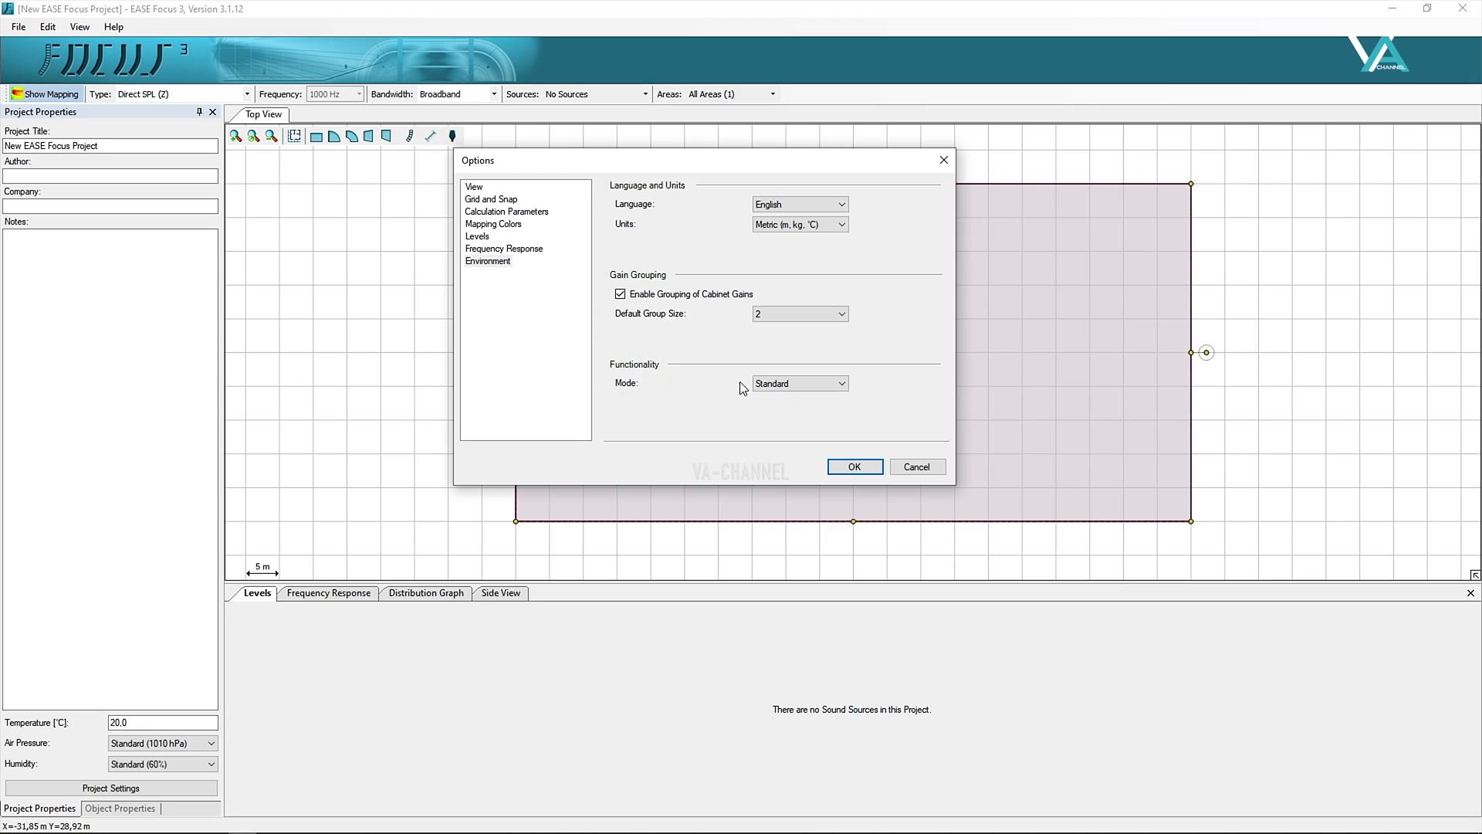
click(815, 384)
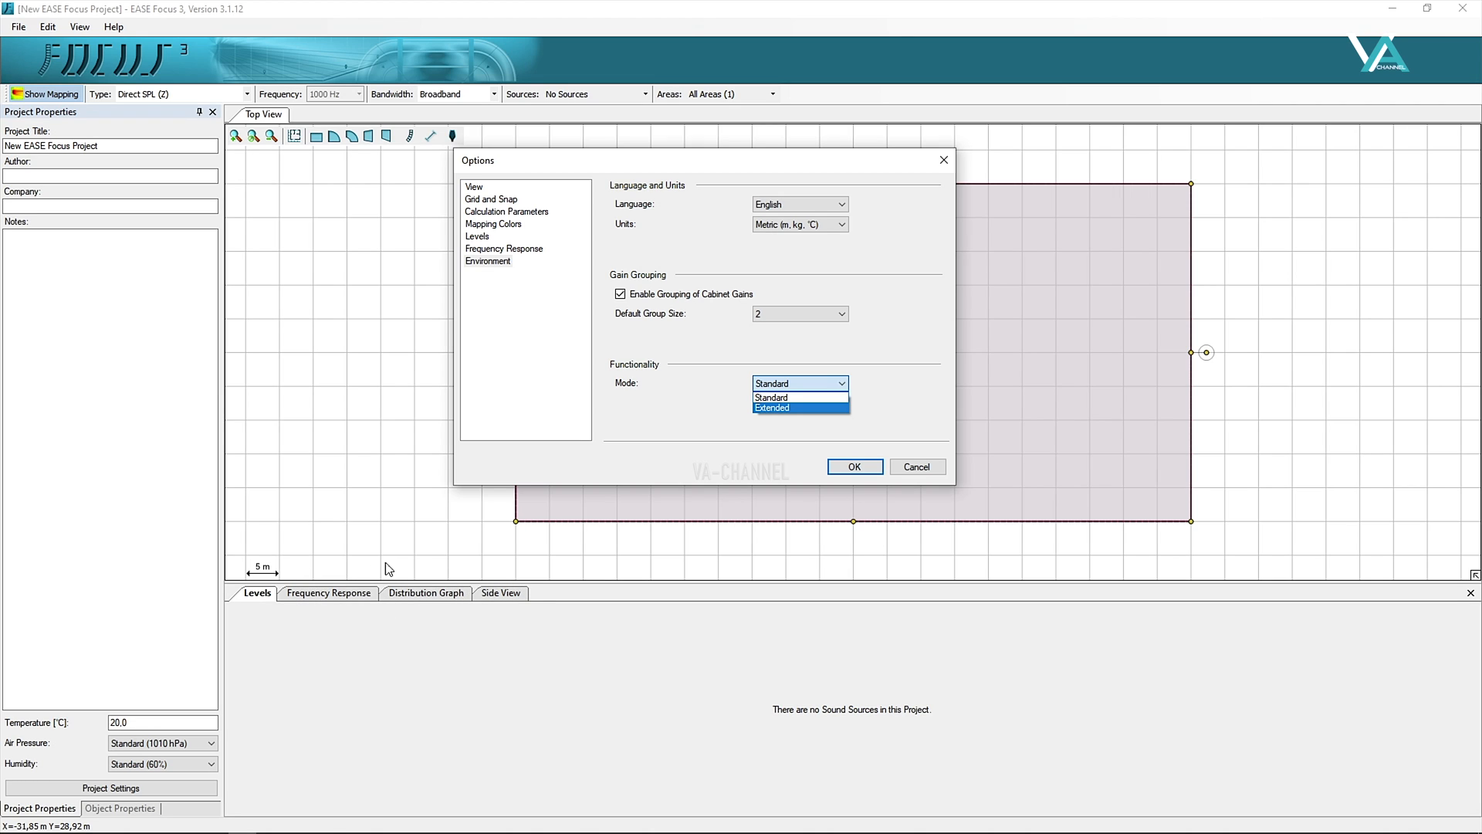
click(816, 408)
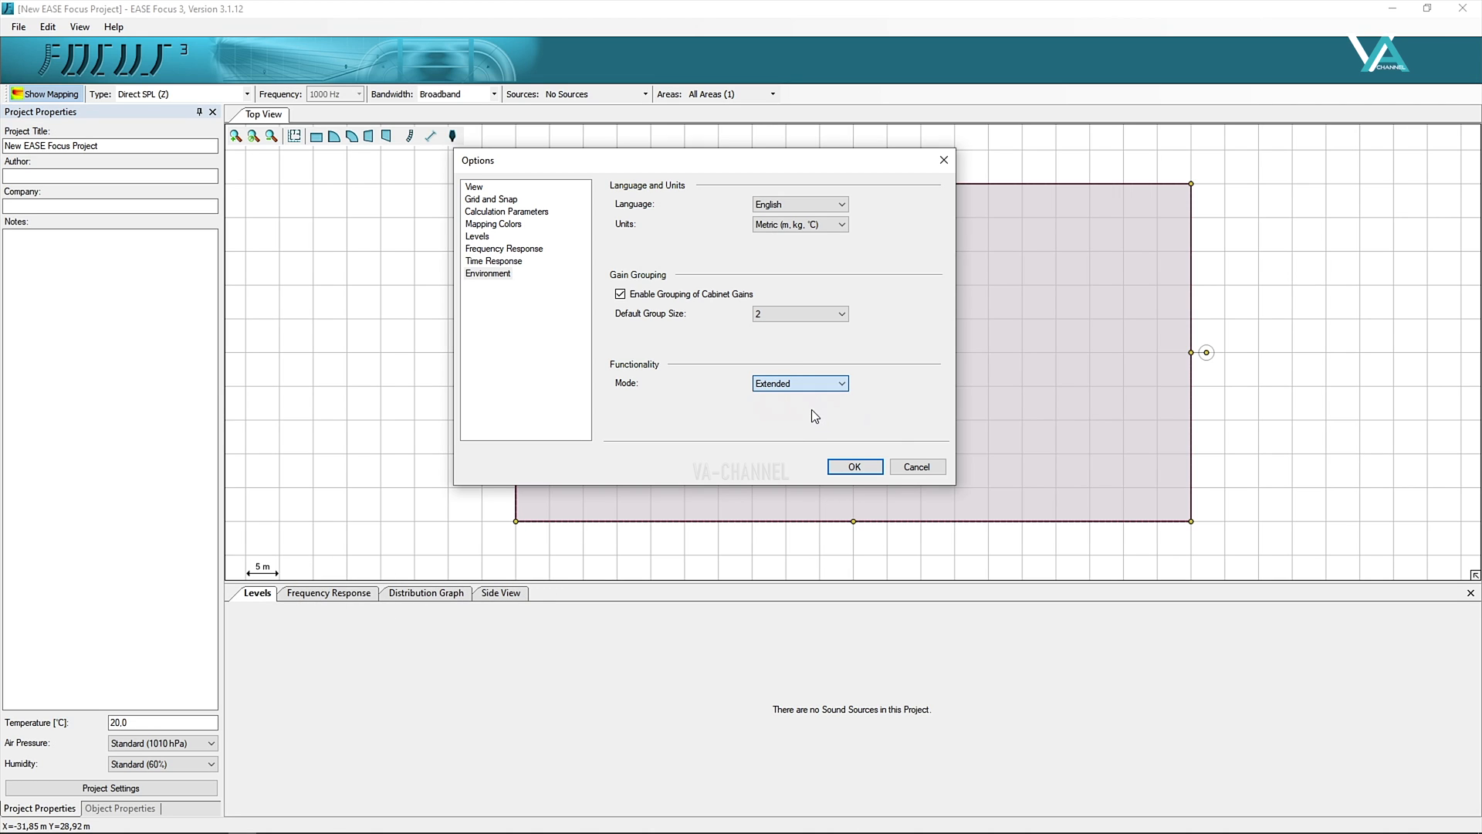
click(855, 466)
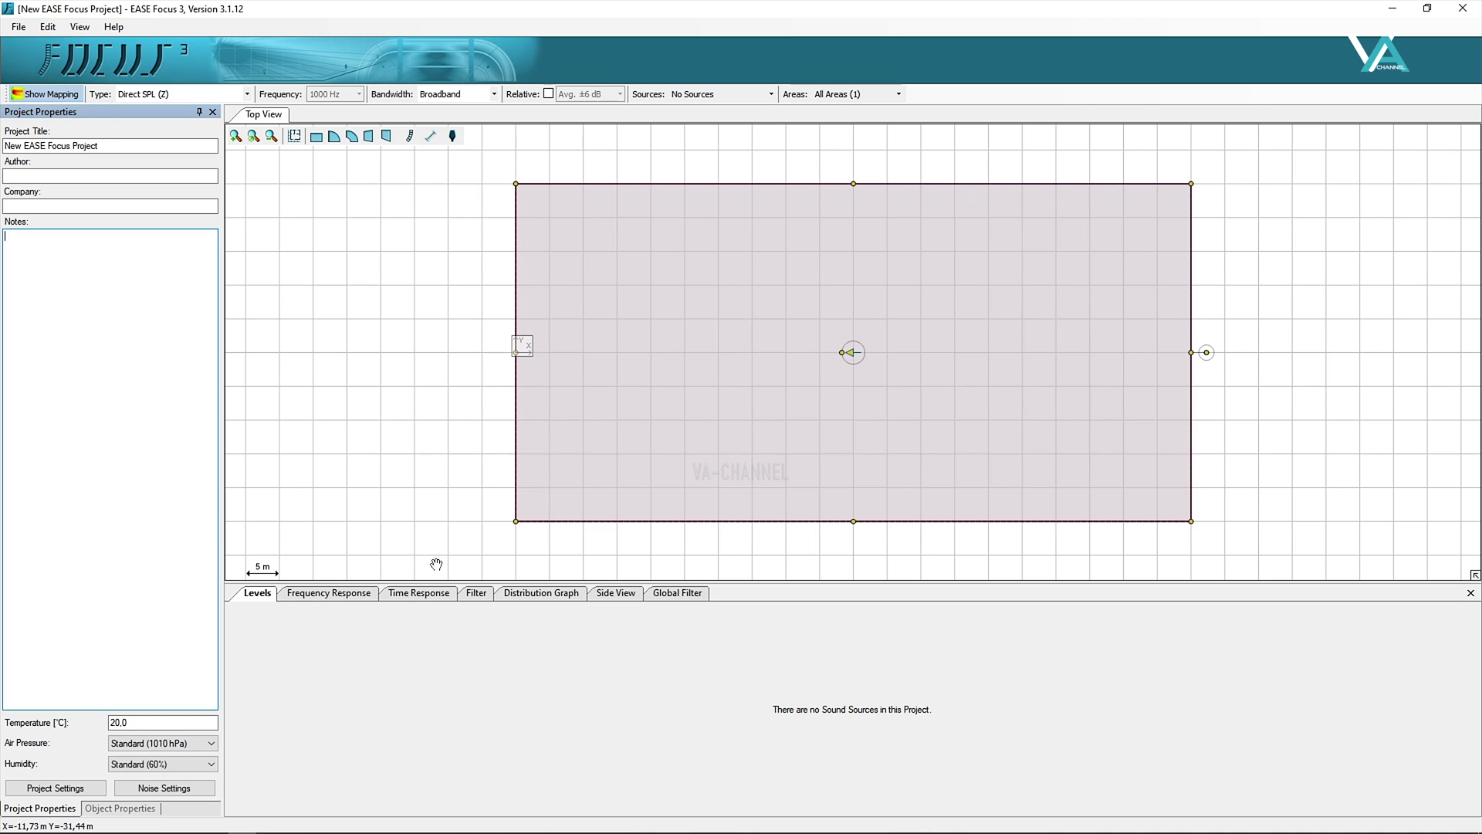
Display the Time Response view, followed by the Global Filter graph.
click(416, 594)
click(677, 592)
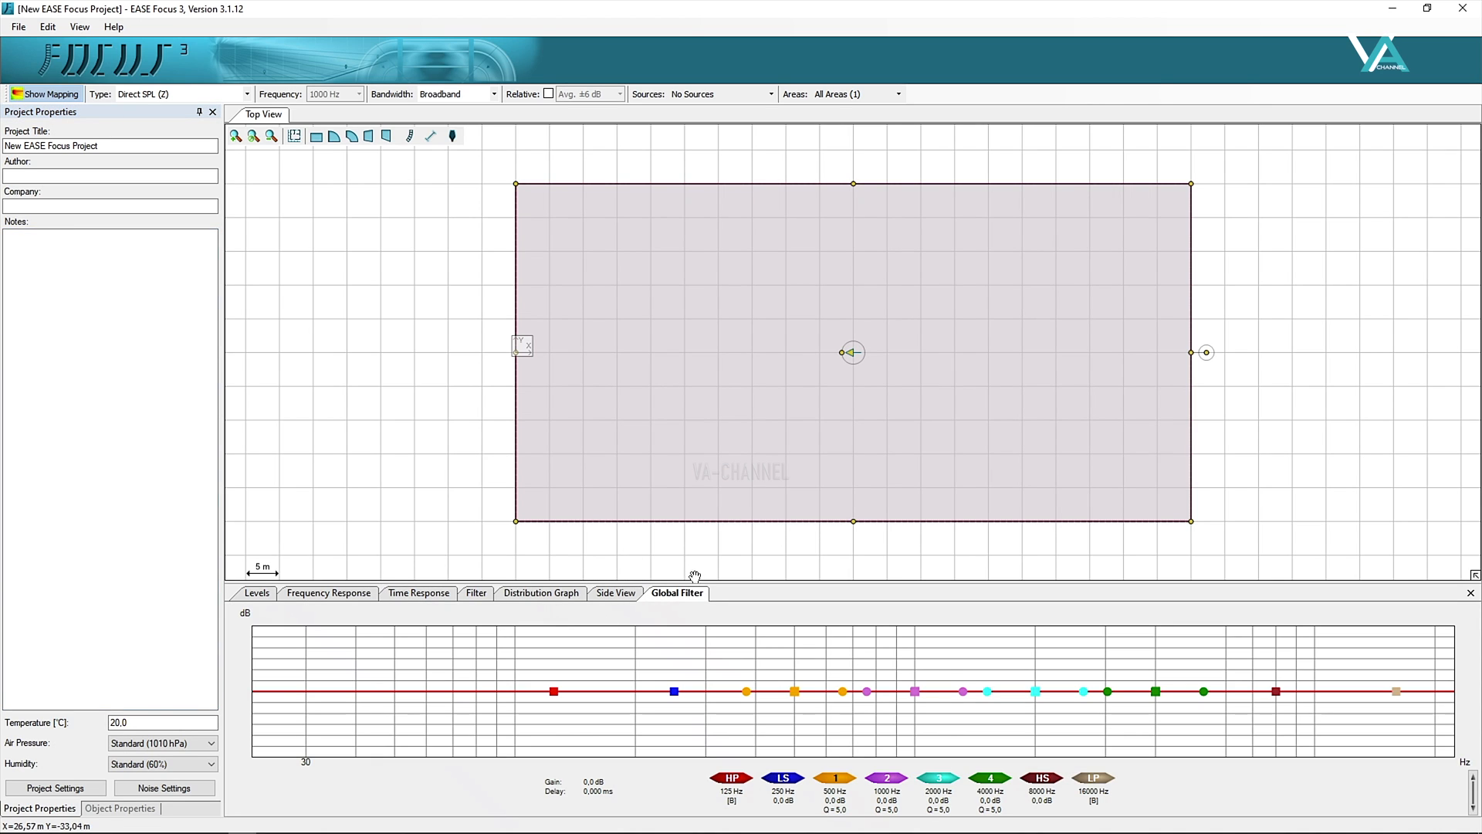
click(49, 30)
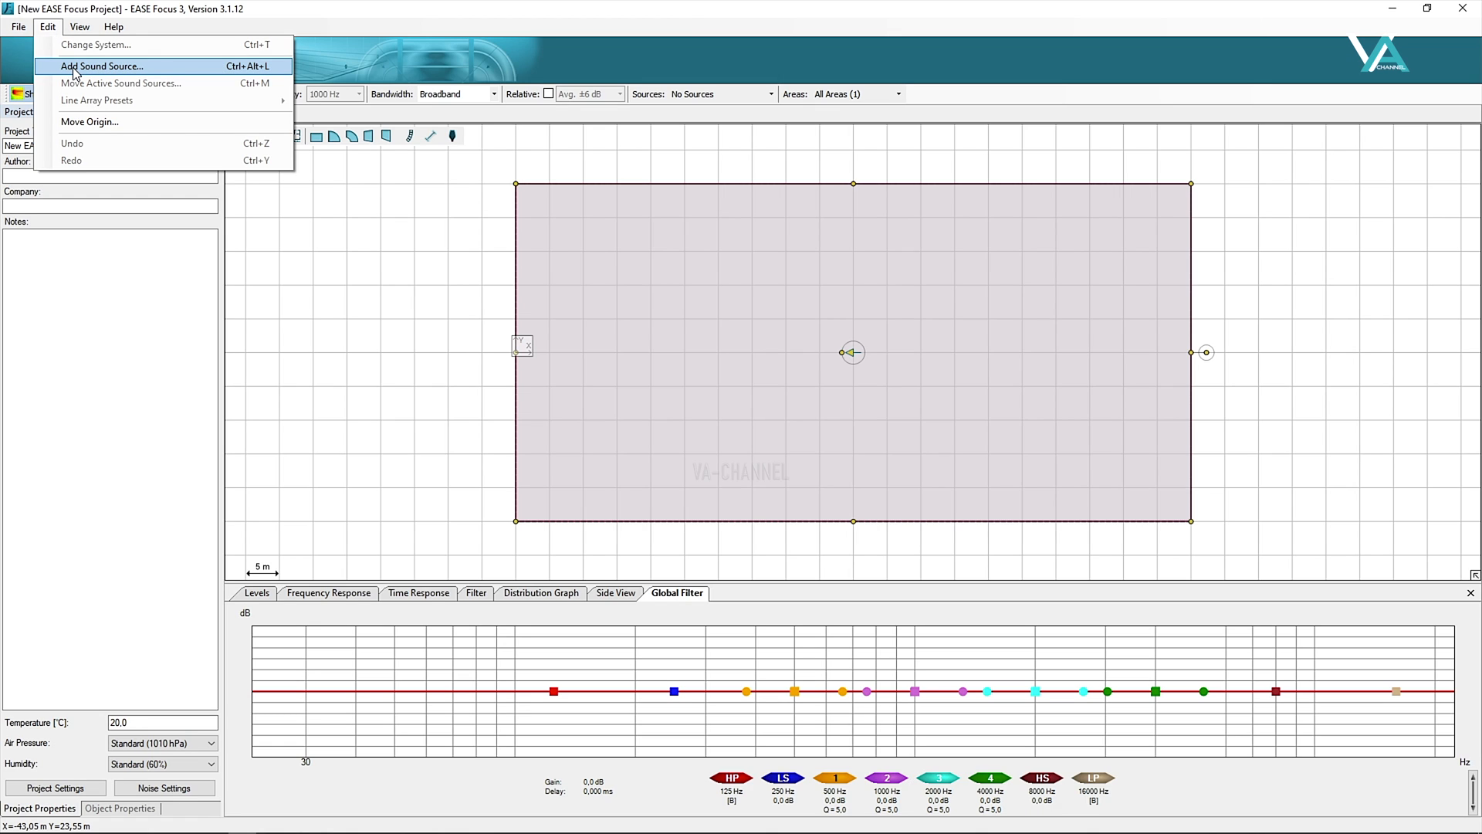
key(Down)
key(Down)
key(Down)
key(Down)
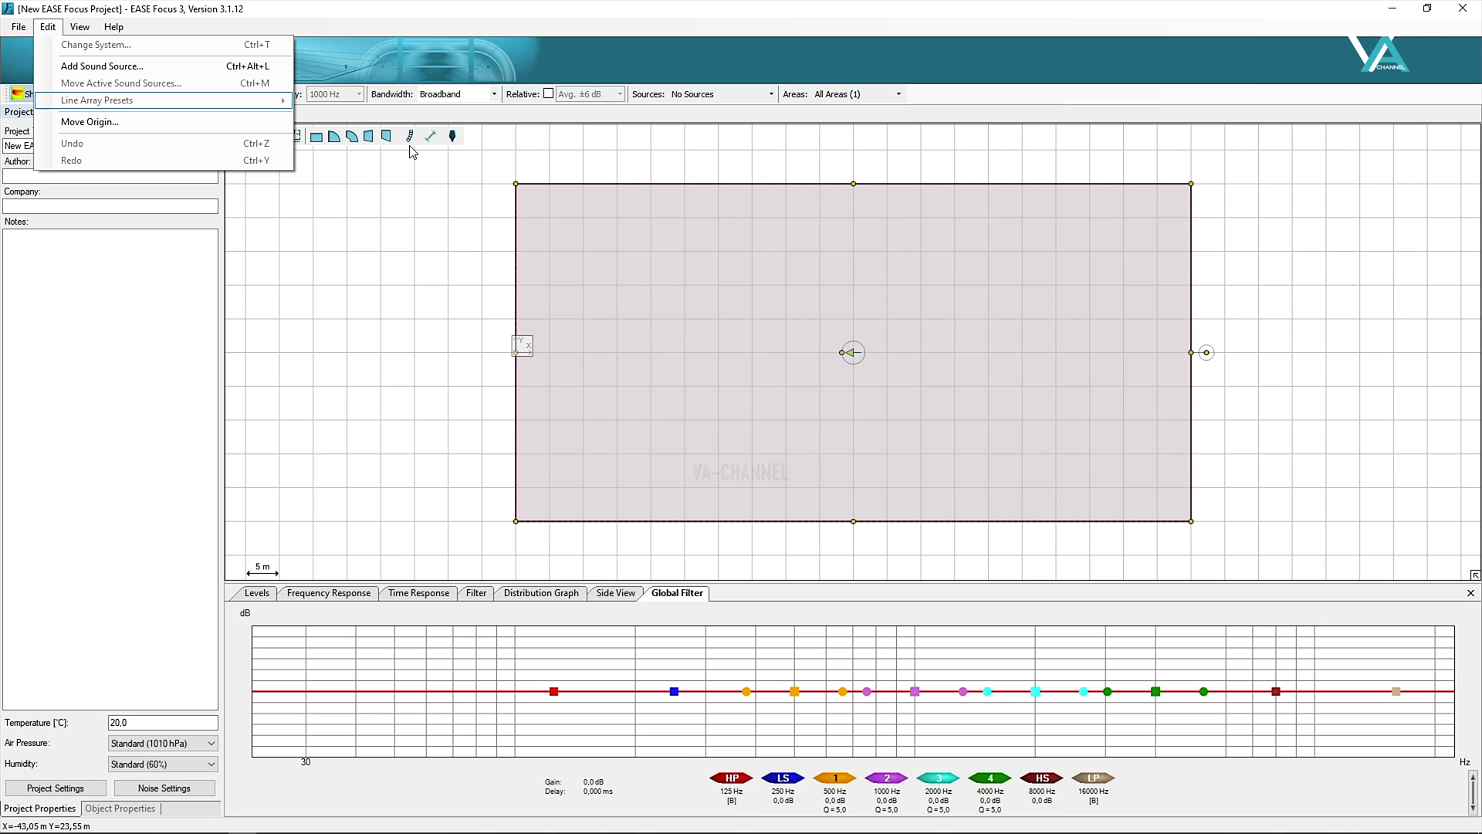
click(410, 137)
key(Escape)
click(81, 27)
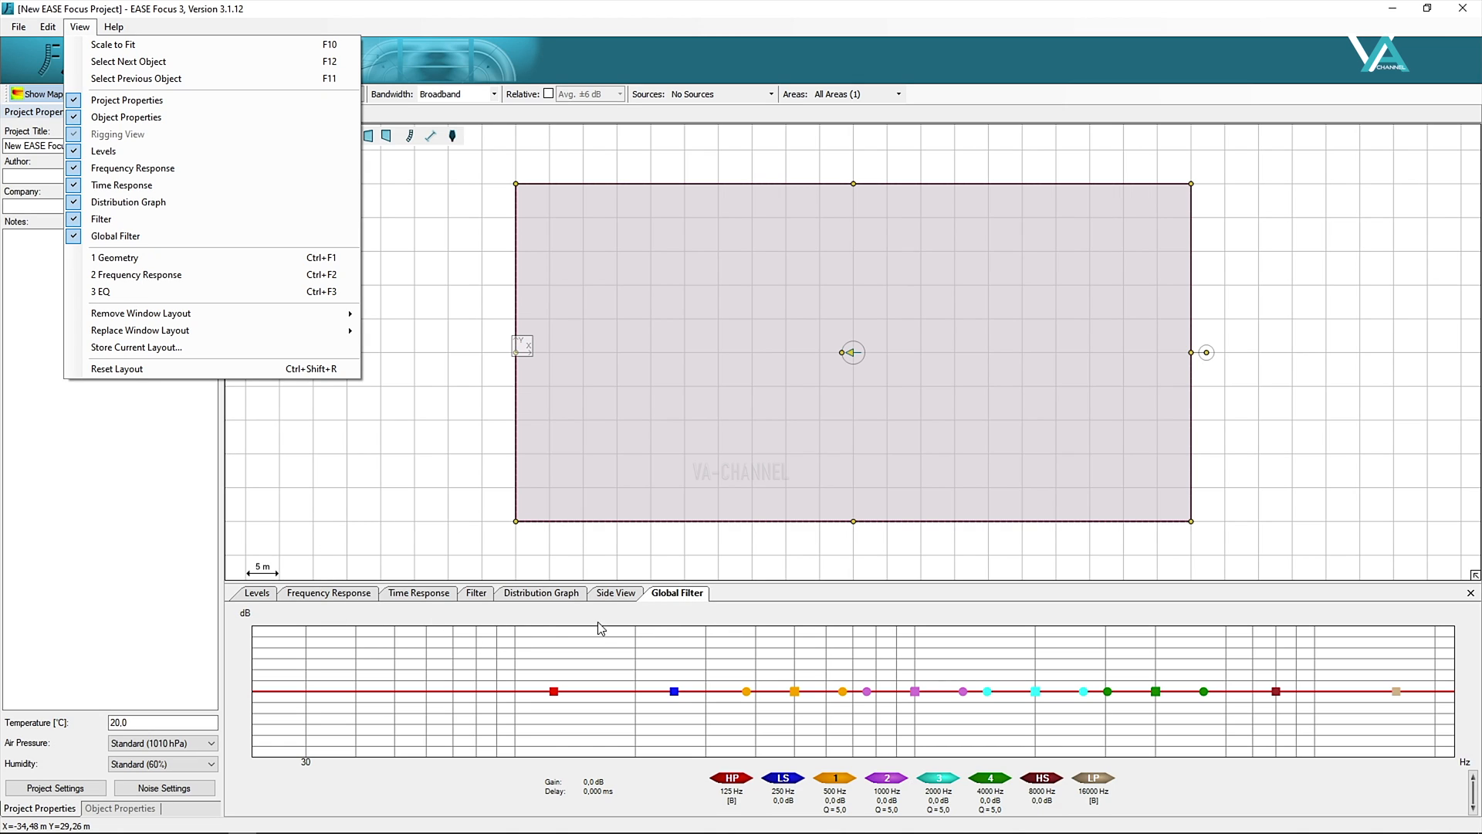
click(84, 28)
Open the EASE Focus 3 User's Guide and look through its table of contents.
click(83, 28)
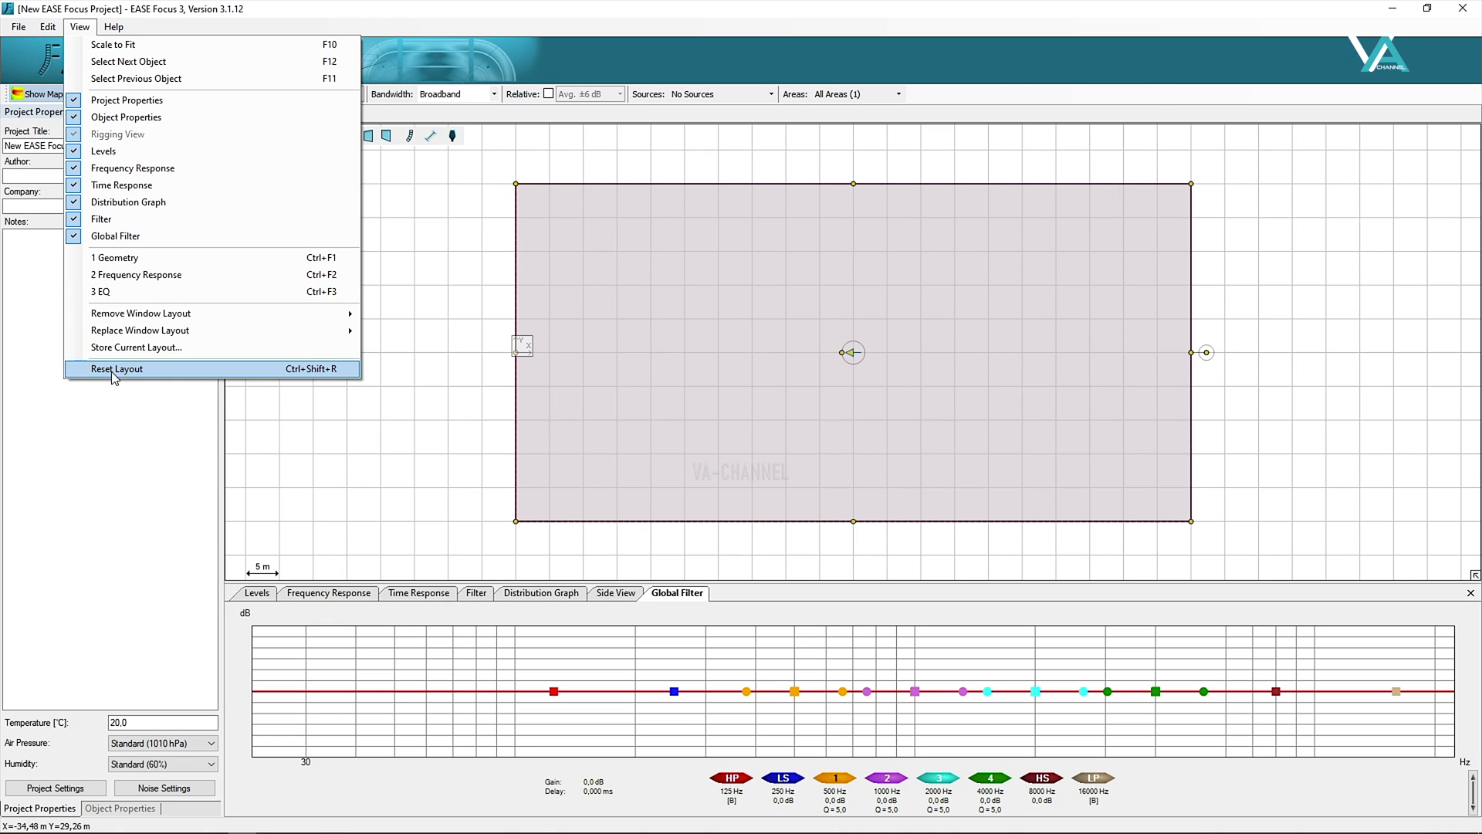
mouse_move(117, 23)
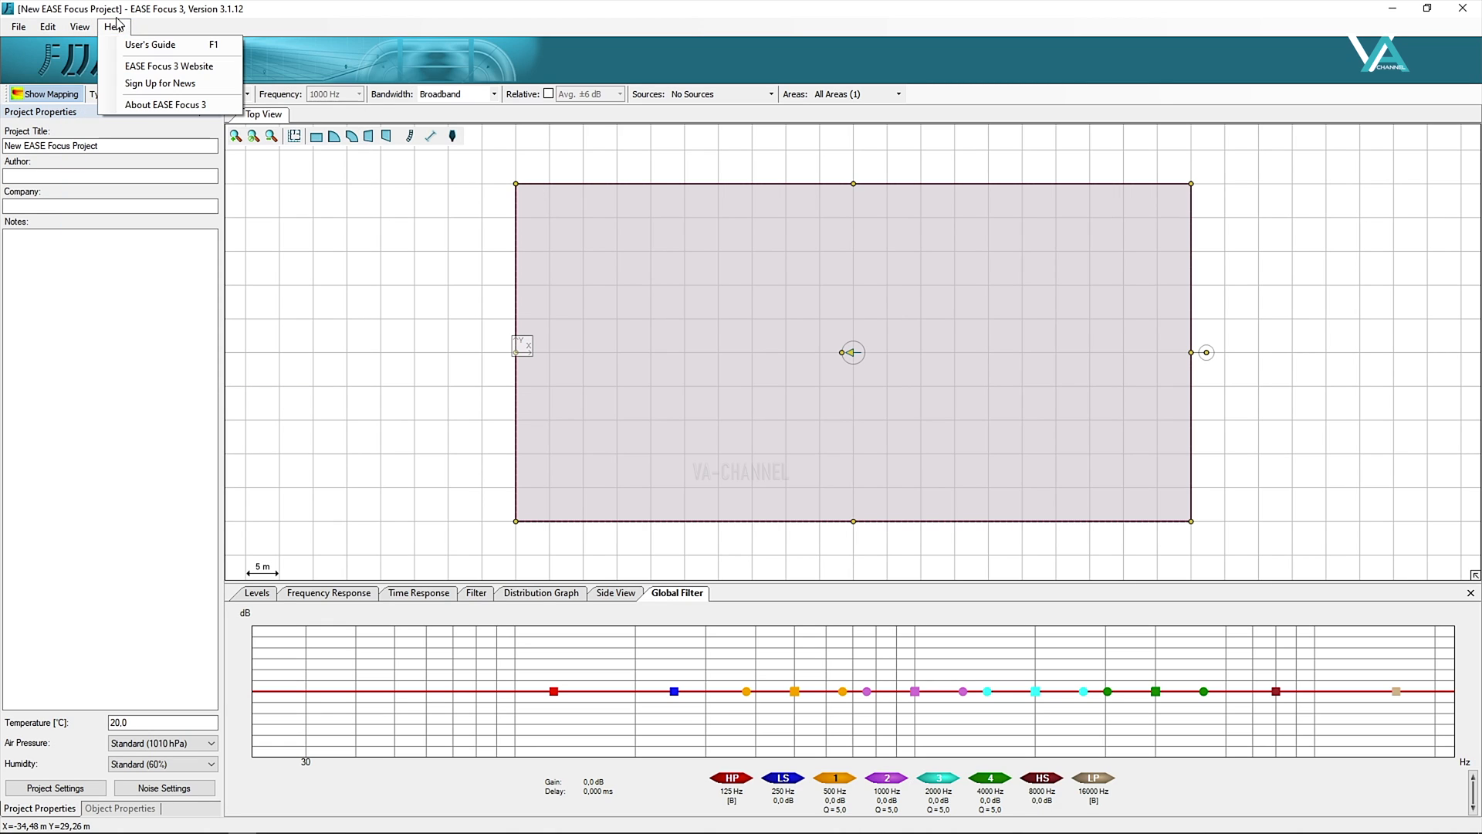
click(150, 45)
scroll(777, 413, down, 20)
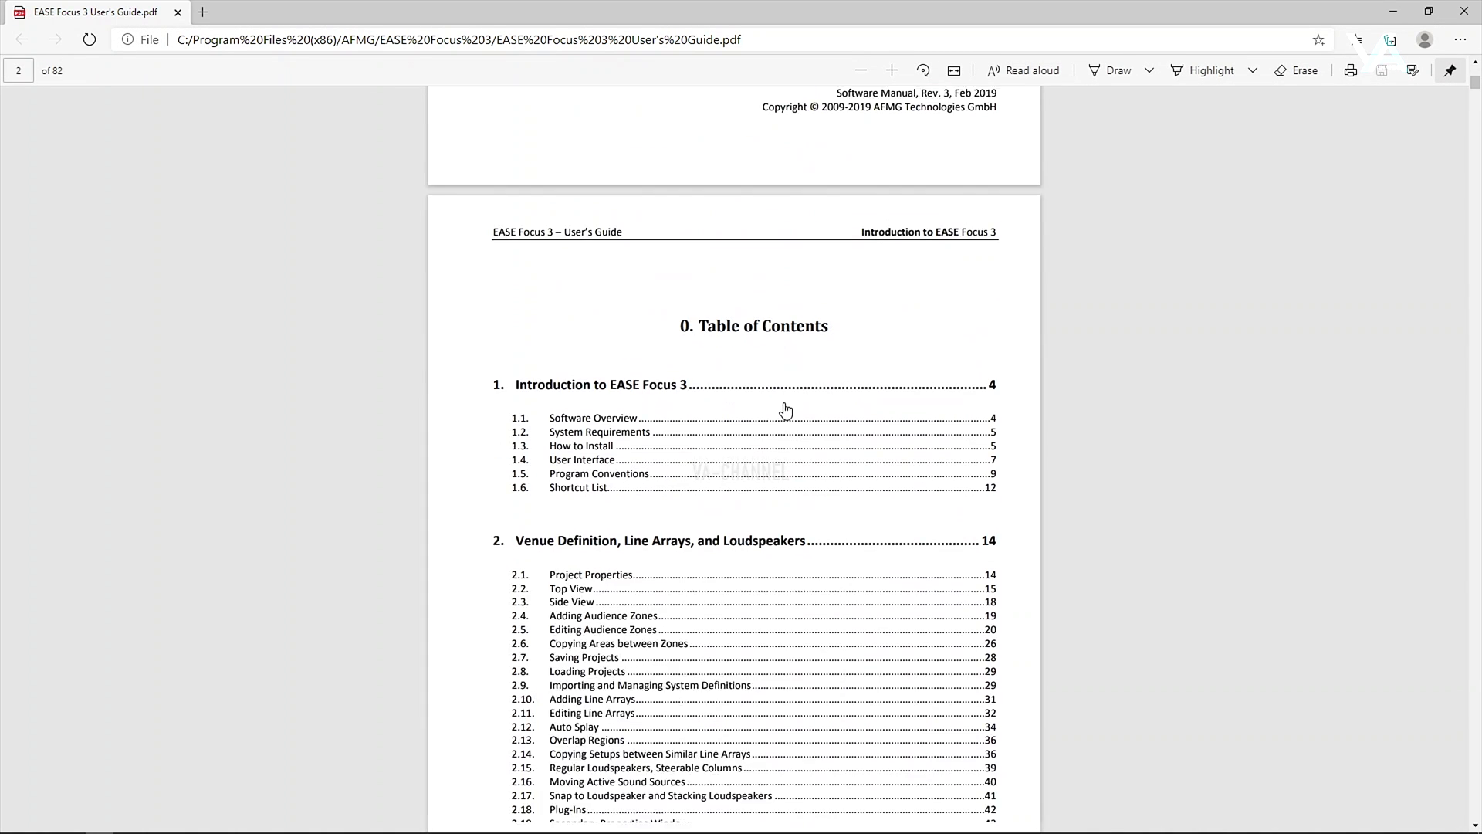
scroll(808, 366, down, 6)
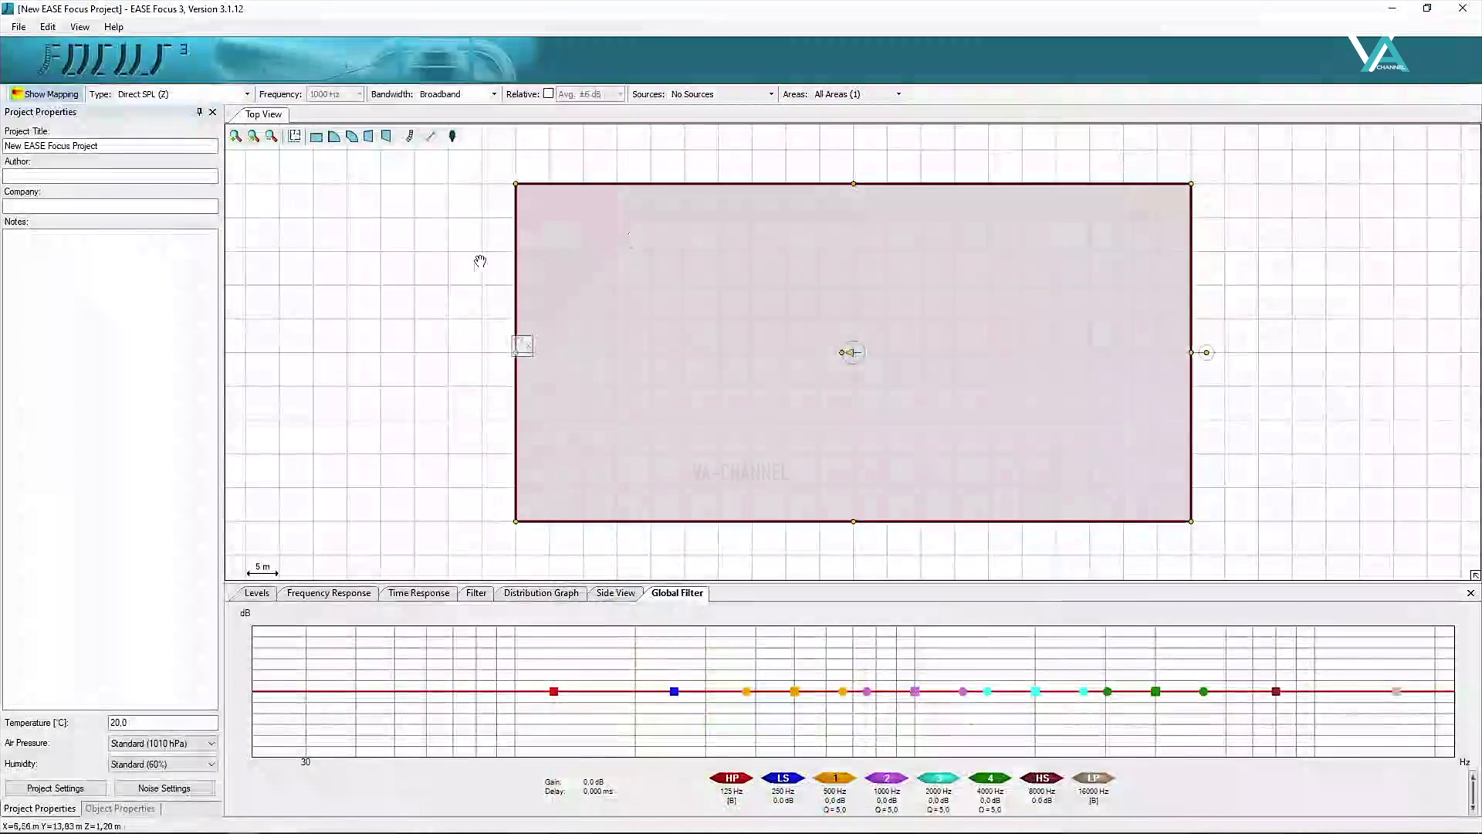
View the program's version and license information, closing it when done.
click(114, 27)
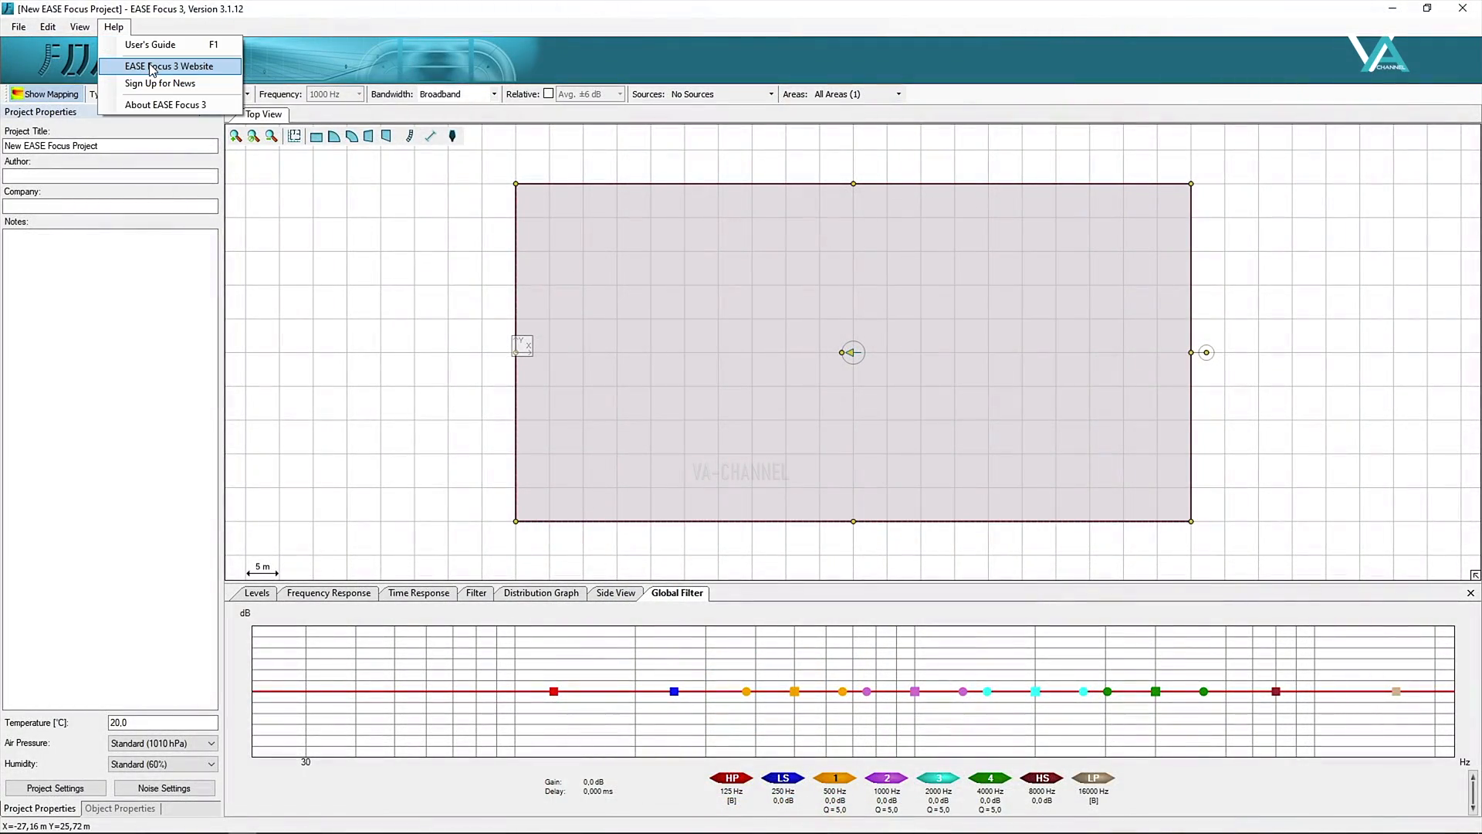
click(178, 108)
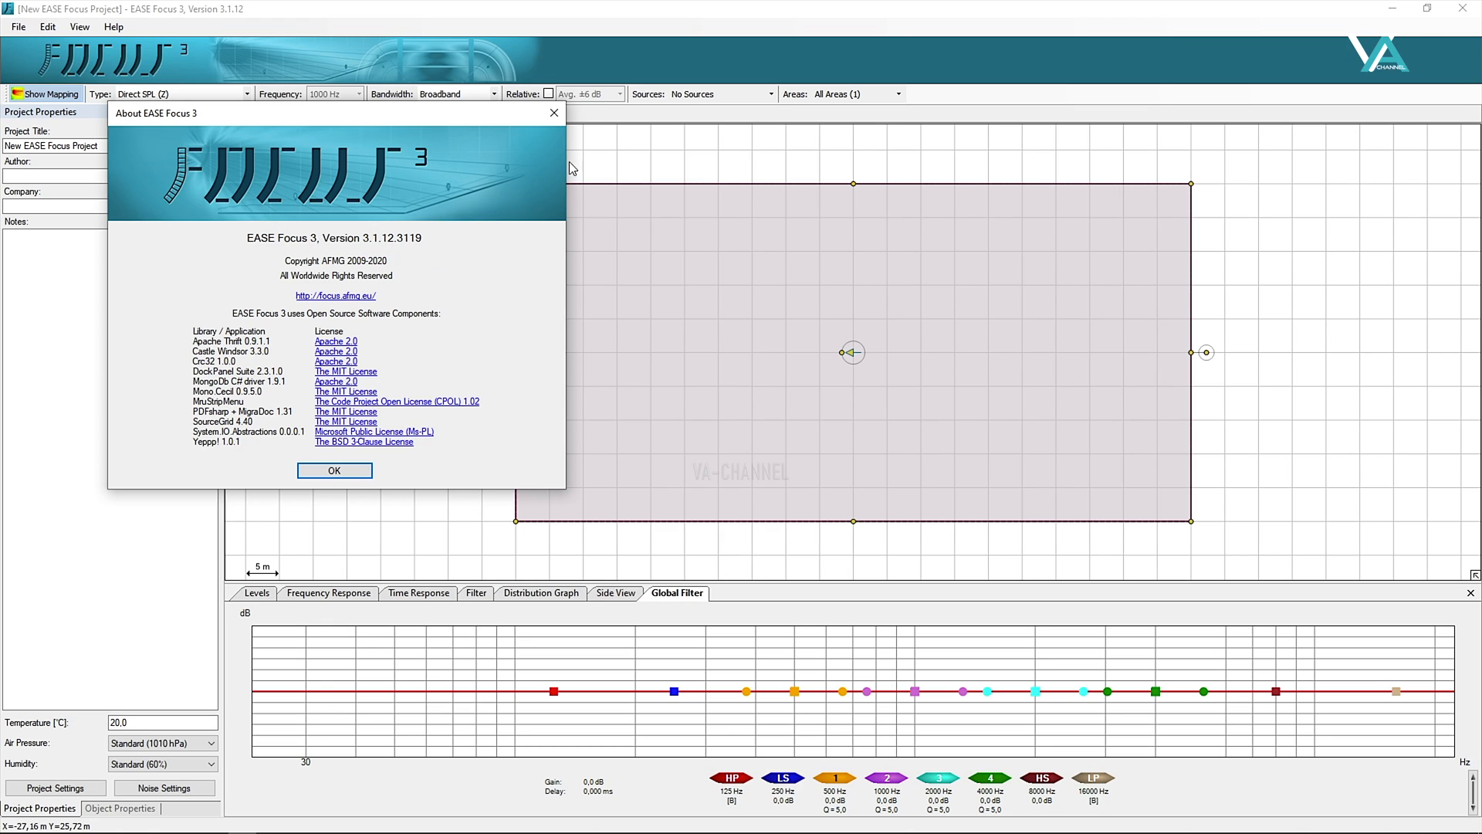
click(554, 113)
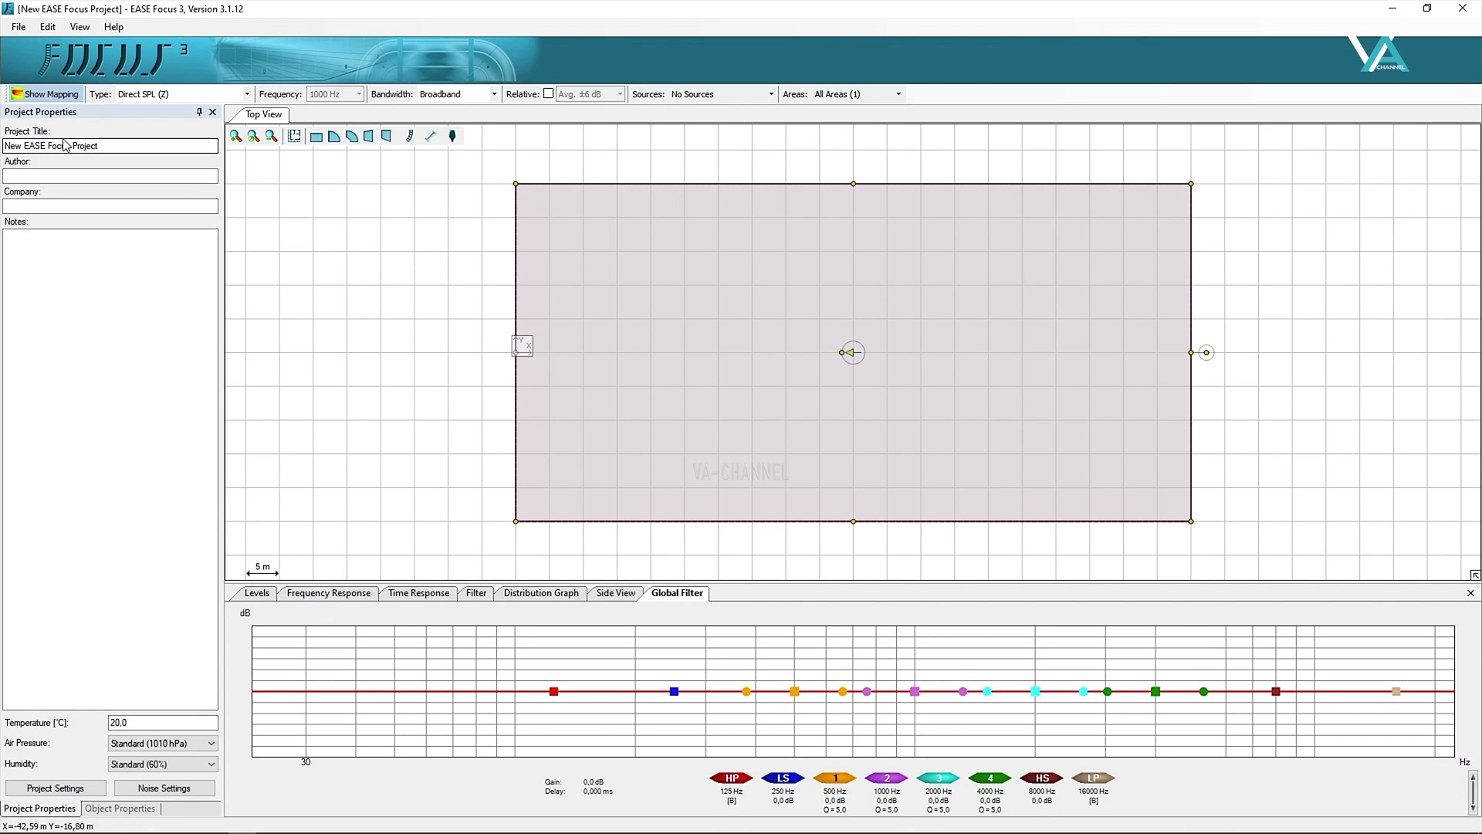
Title the project VA CHANNEL, enter the author's name, and set the company to VA PRO AUDIO.
drag(120, 152, 4, 146)
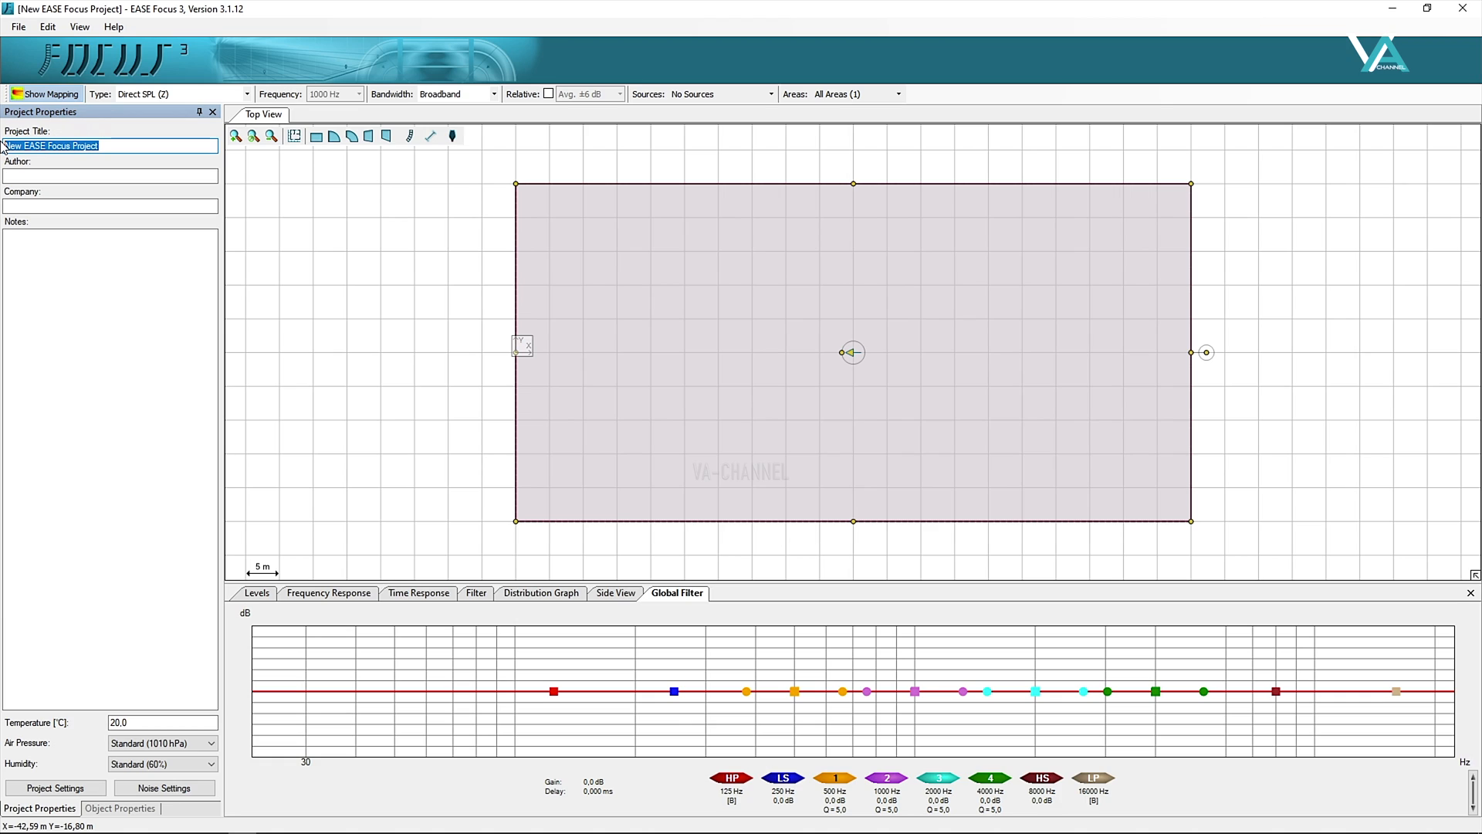
text(VA C)
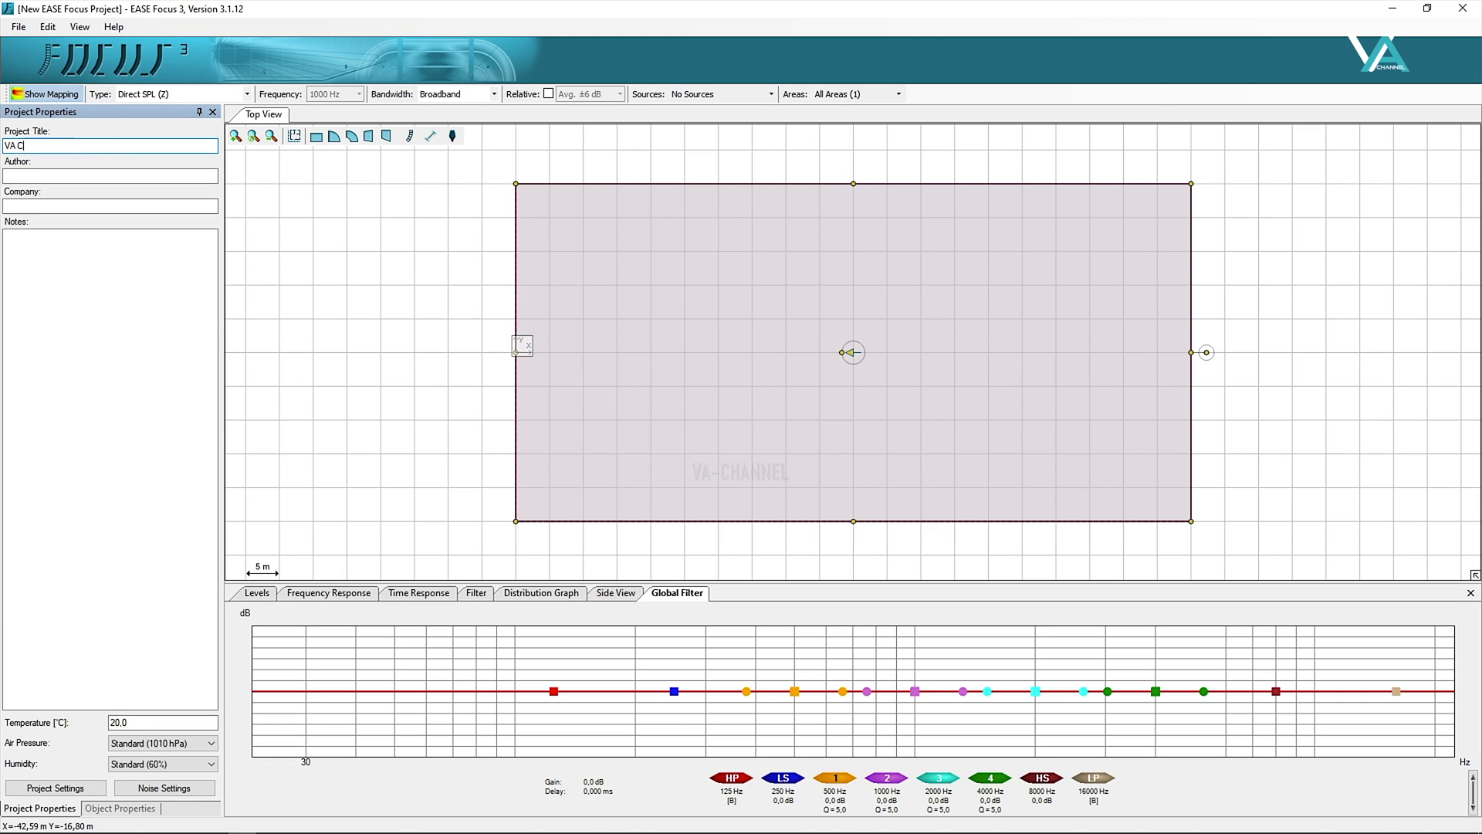
text(NNEL)
click(28, 177)
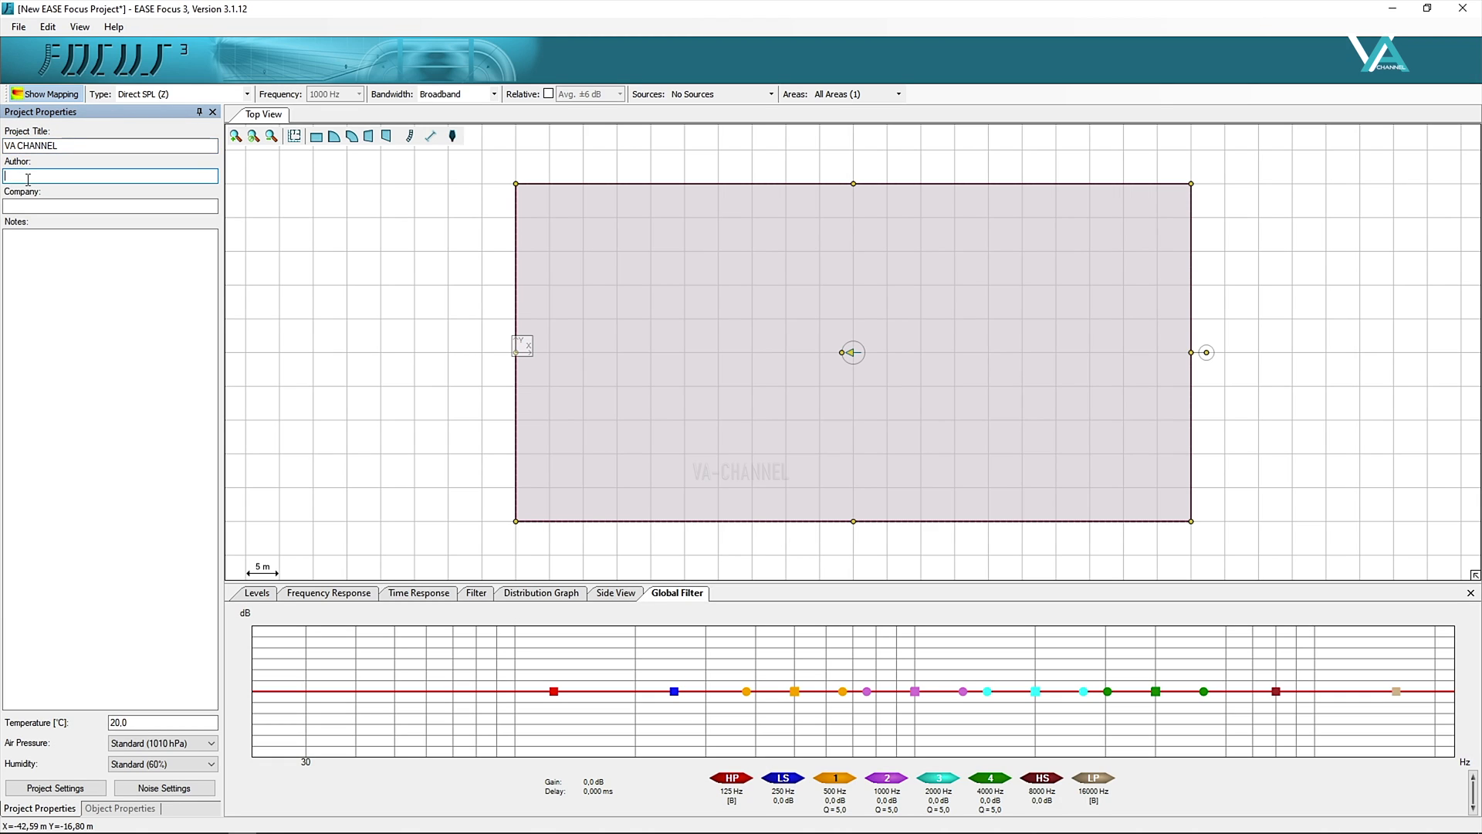
text(ADI)
click(68, 202)
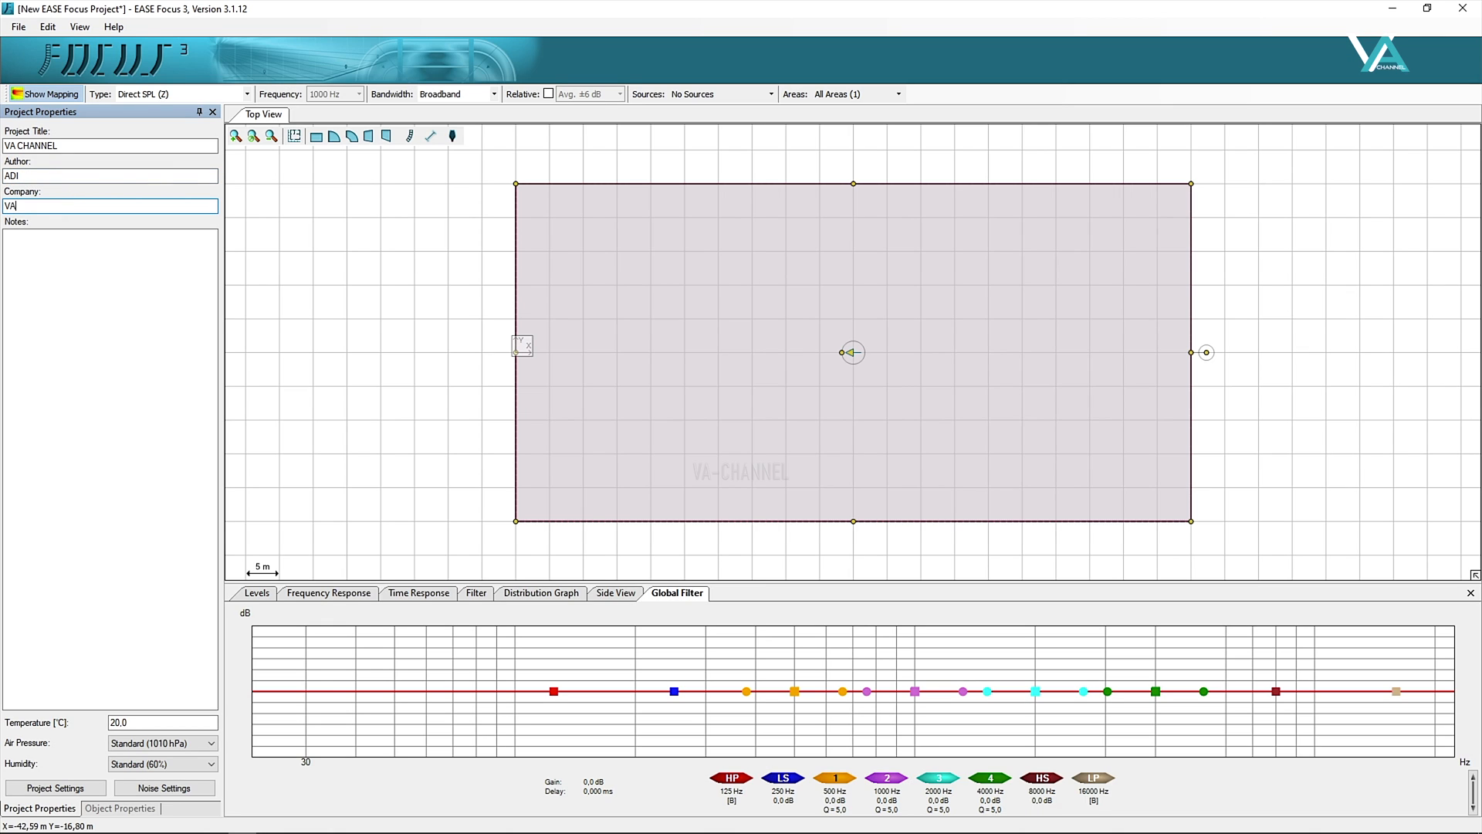
text(VA PRO AUDIO)
click(91, 263)
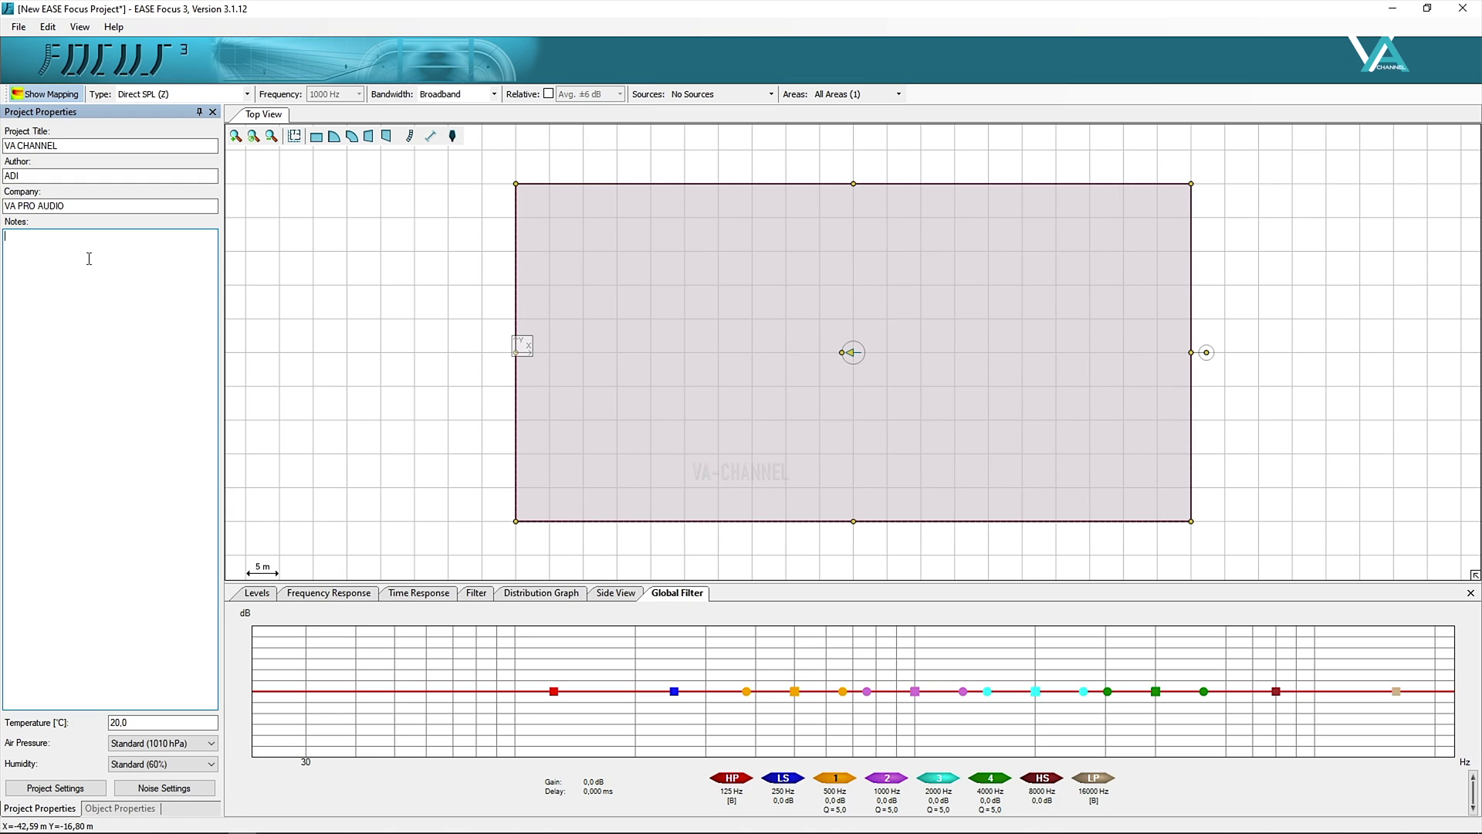
Set the project's temperature to 29 °C and choose Standard (60%) humidity.
click(137, 724)
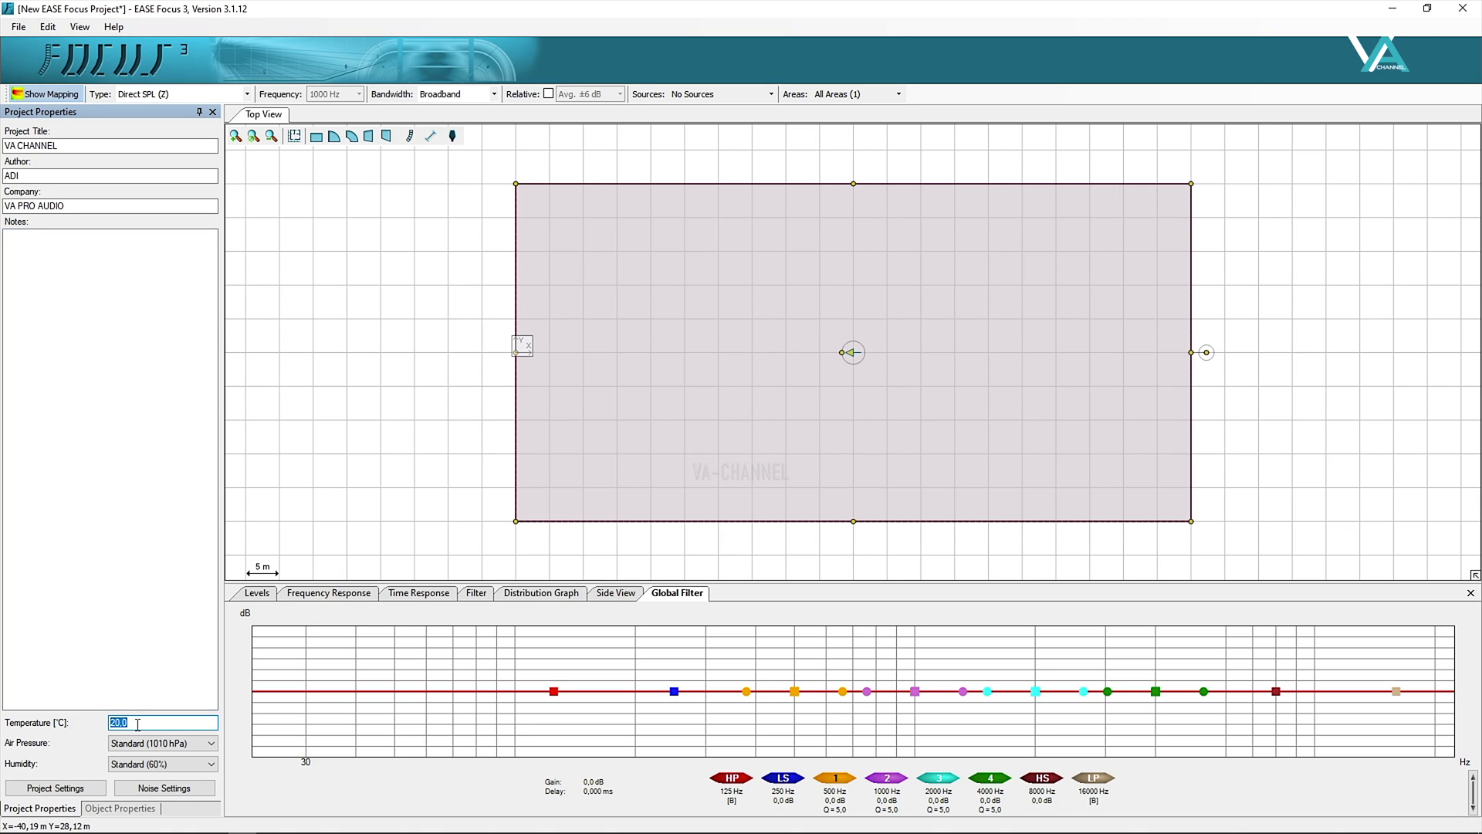
text(2)
right_click(138, 725)
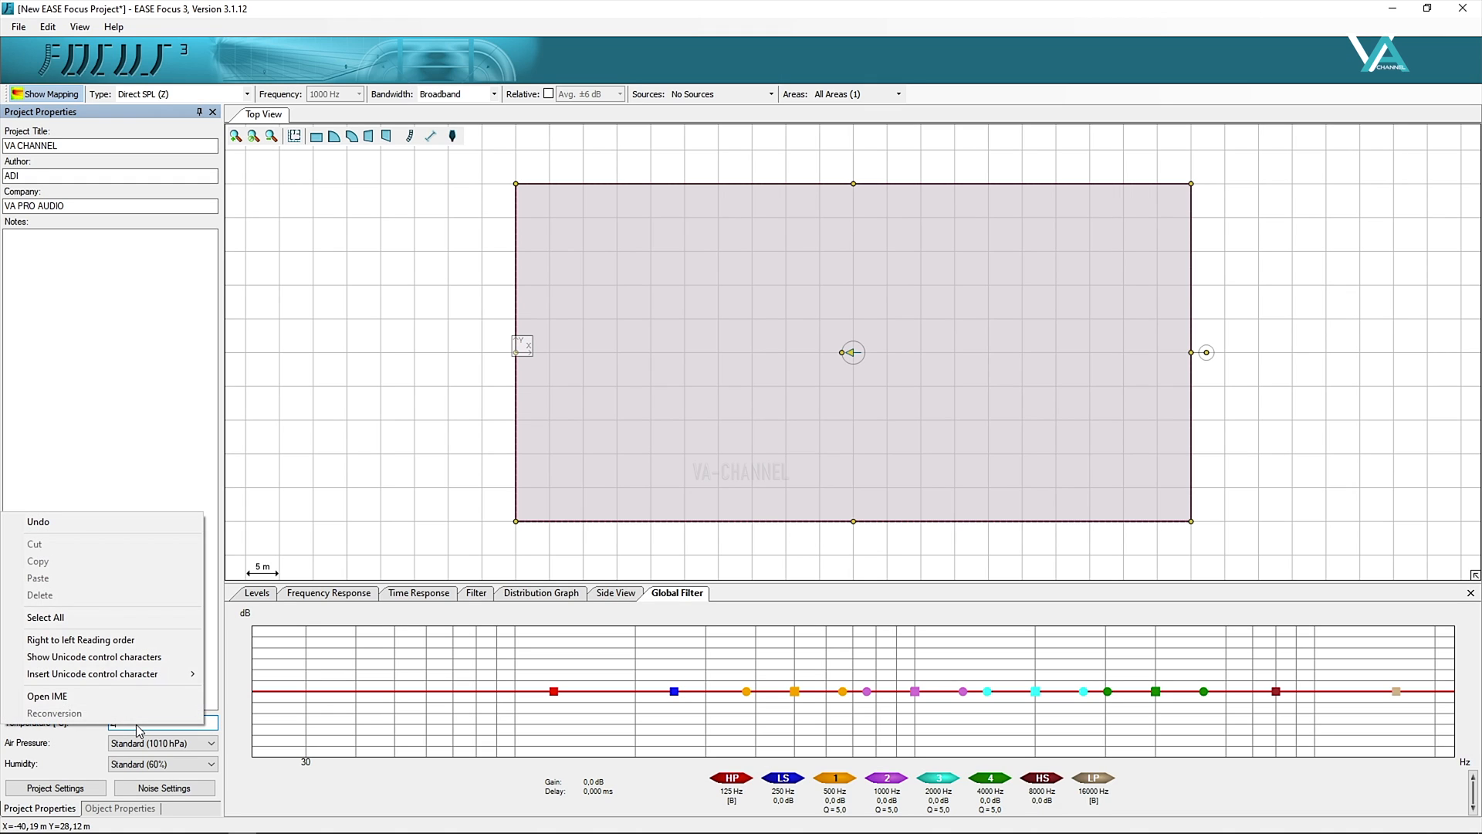
click(143, 730)
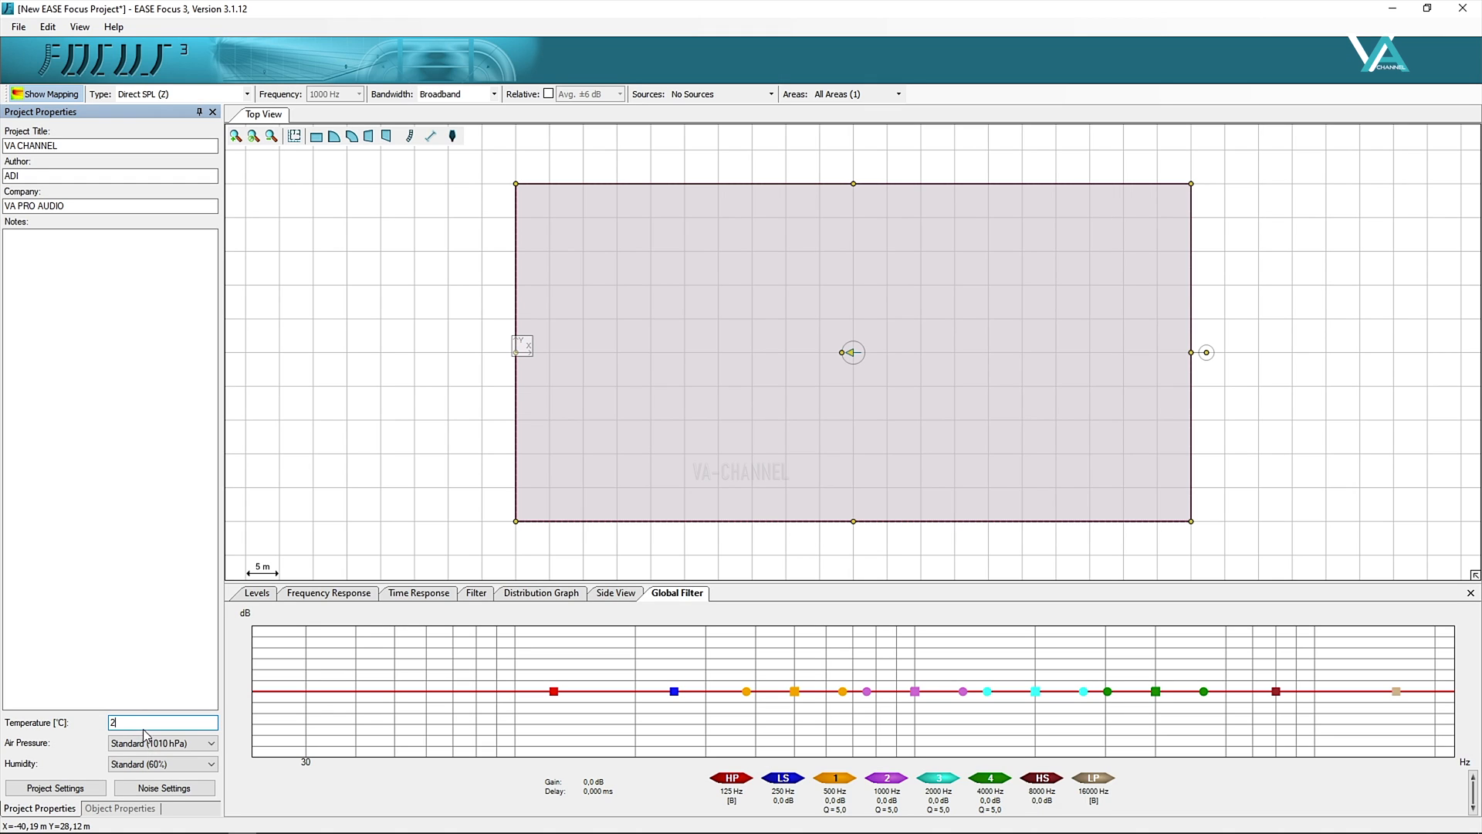
text(9)
click(155, 684)
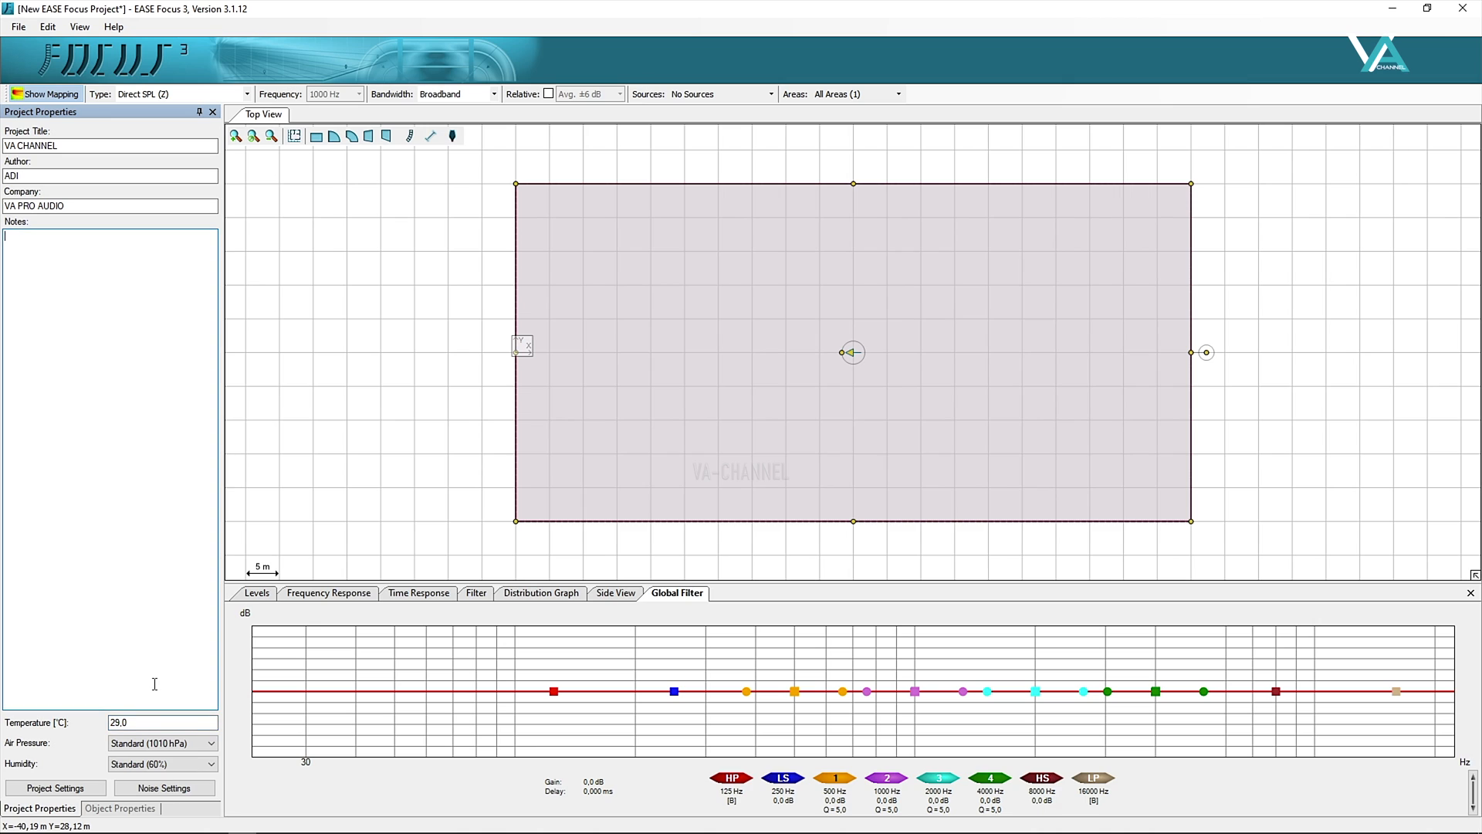
click(162, 764)
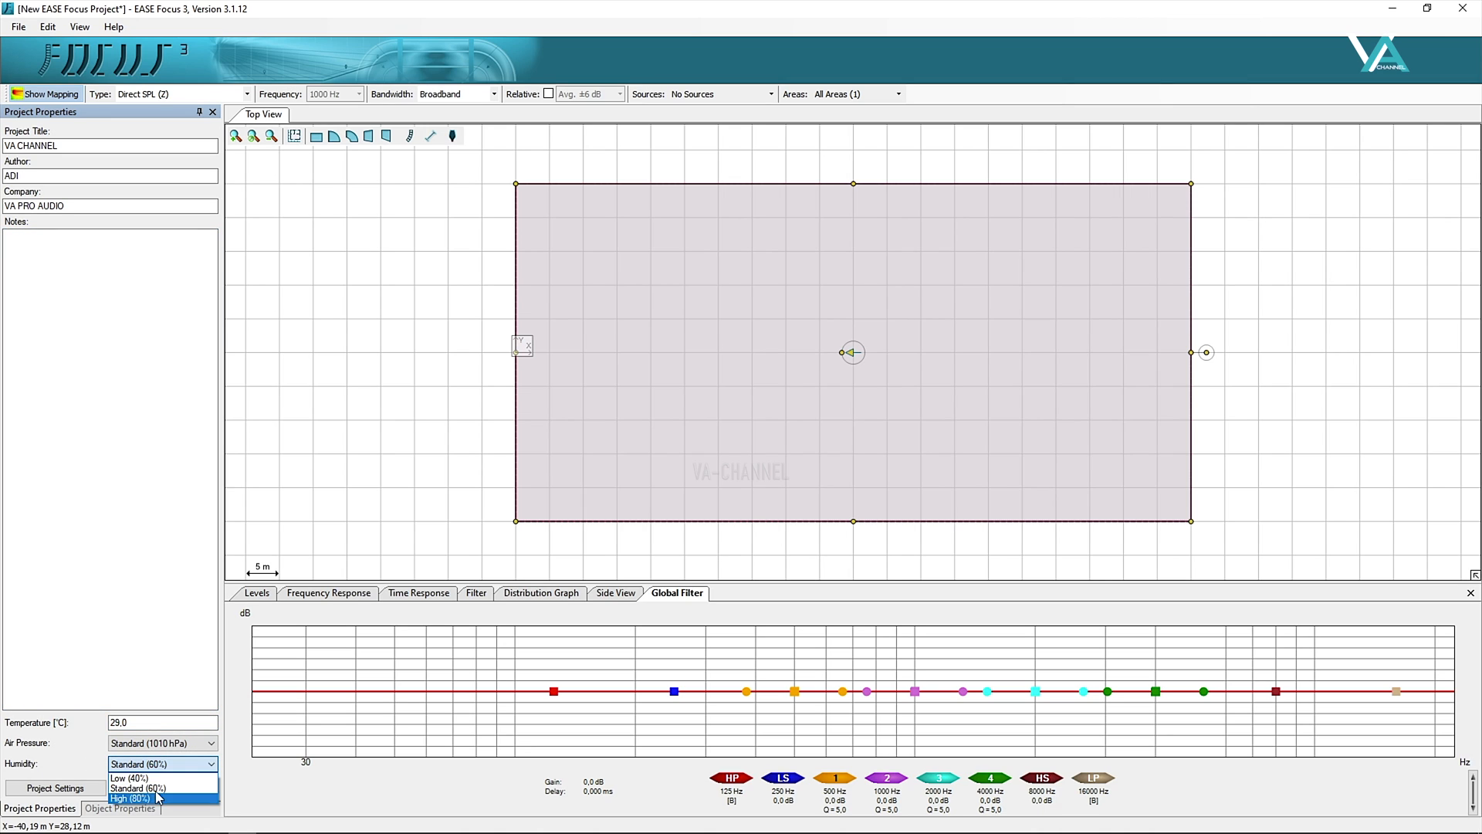
click(157, 788)
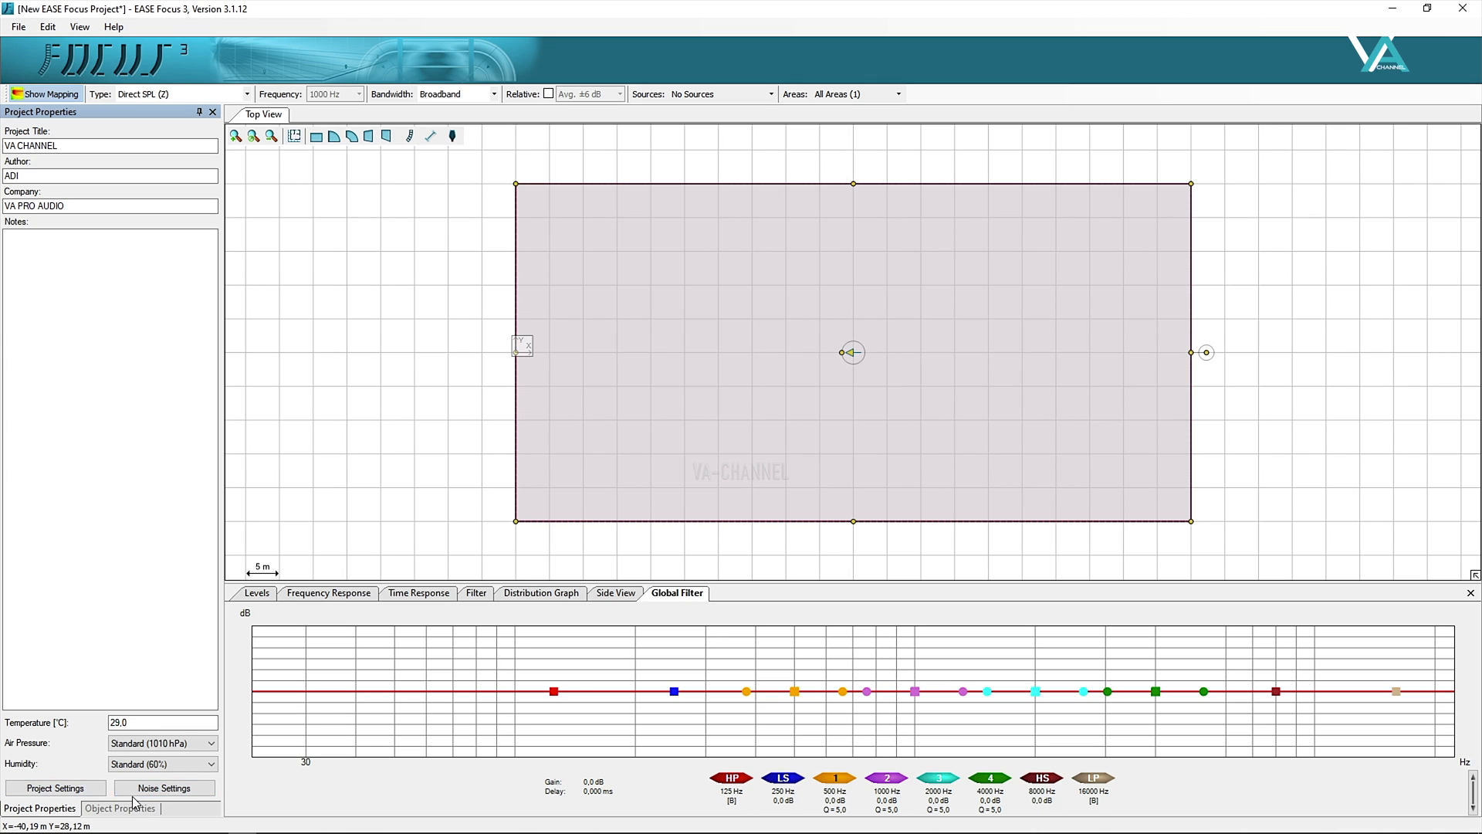
Review the ear heights and source height limits in the project settings, and set the noise level bandwidth to 1/3rd Octave.
click(75, 788)
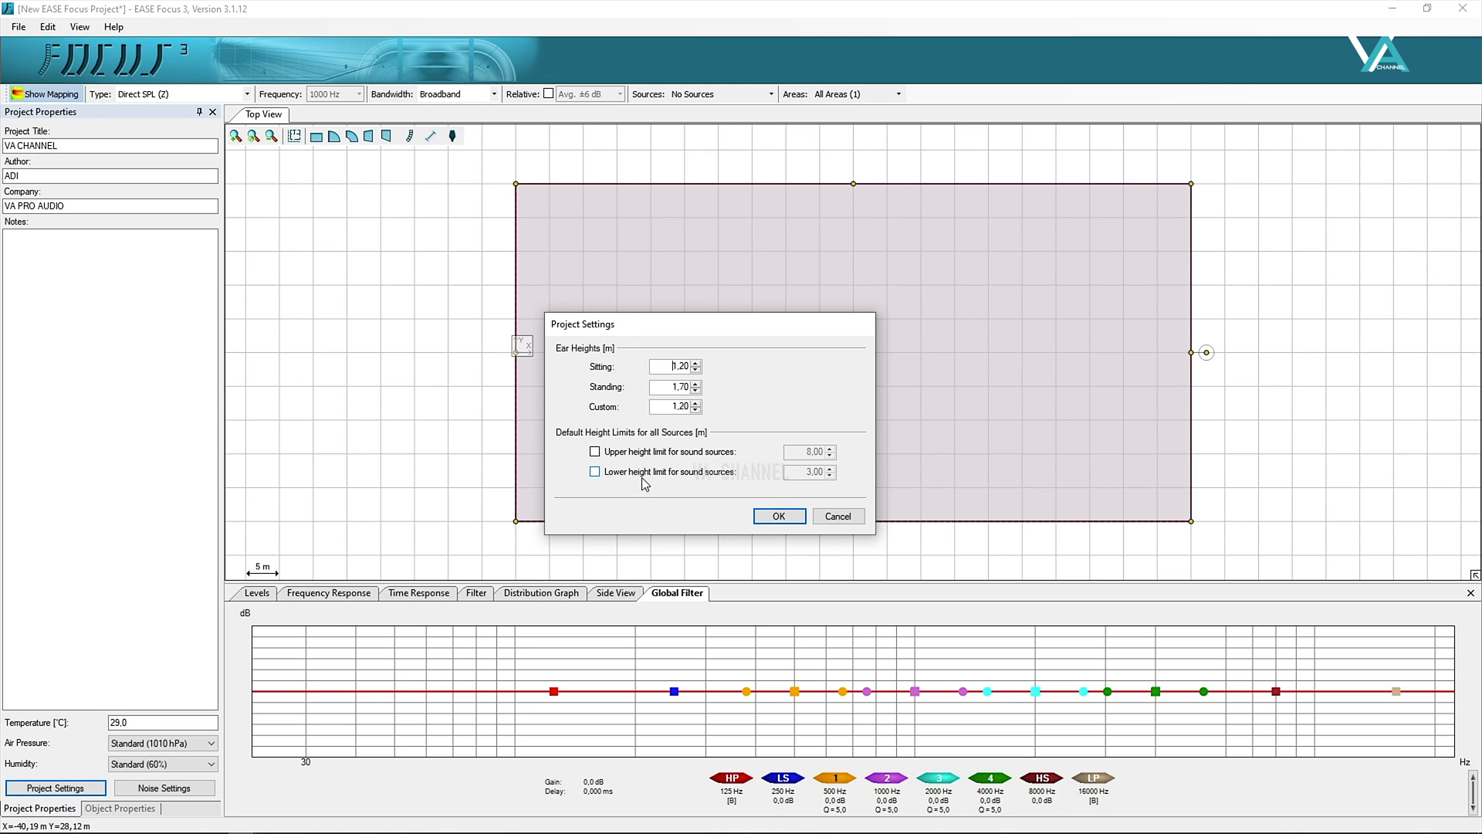
click(779, 516)
click(167, 789)
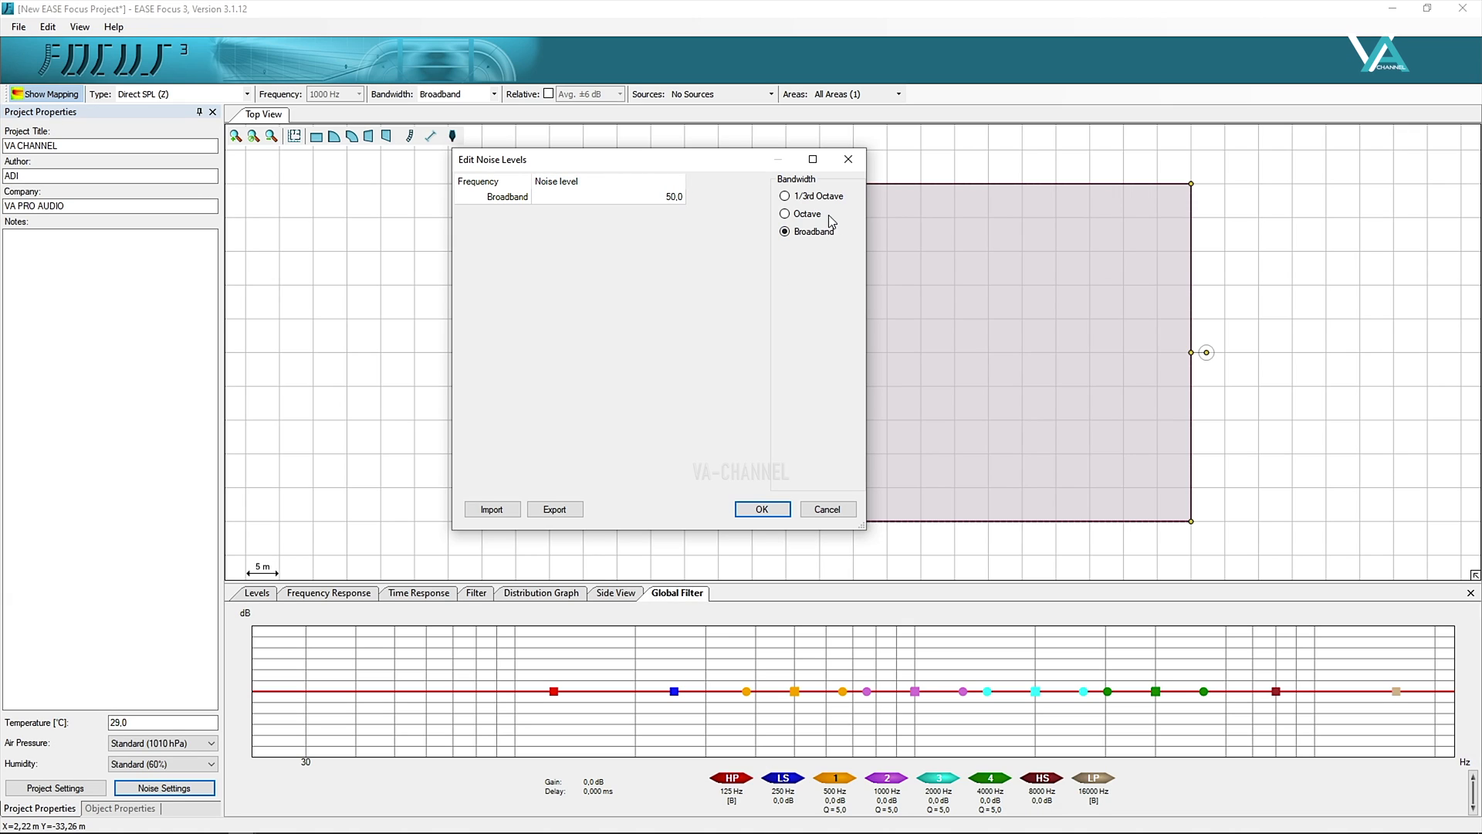
click(799, 213)
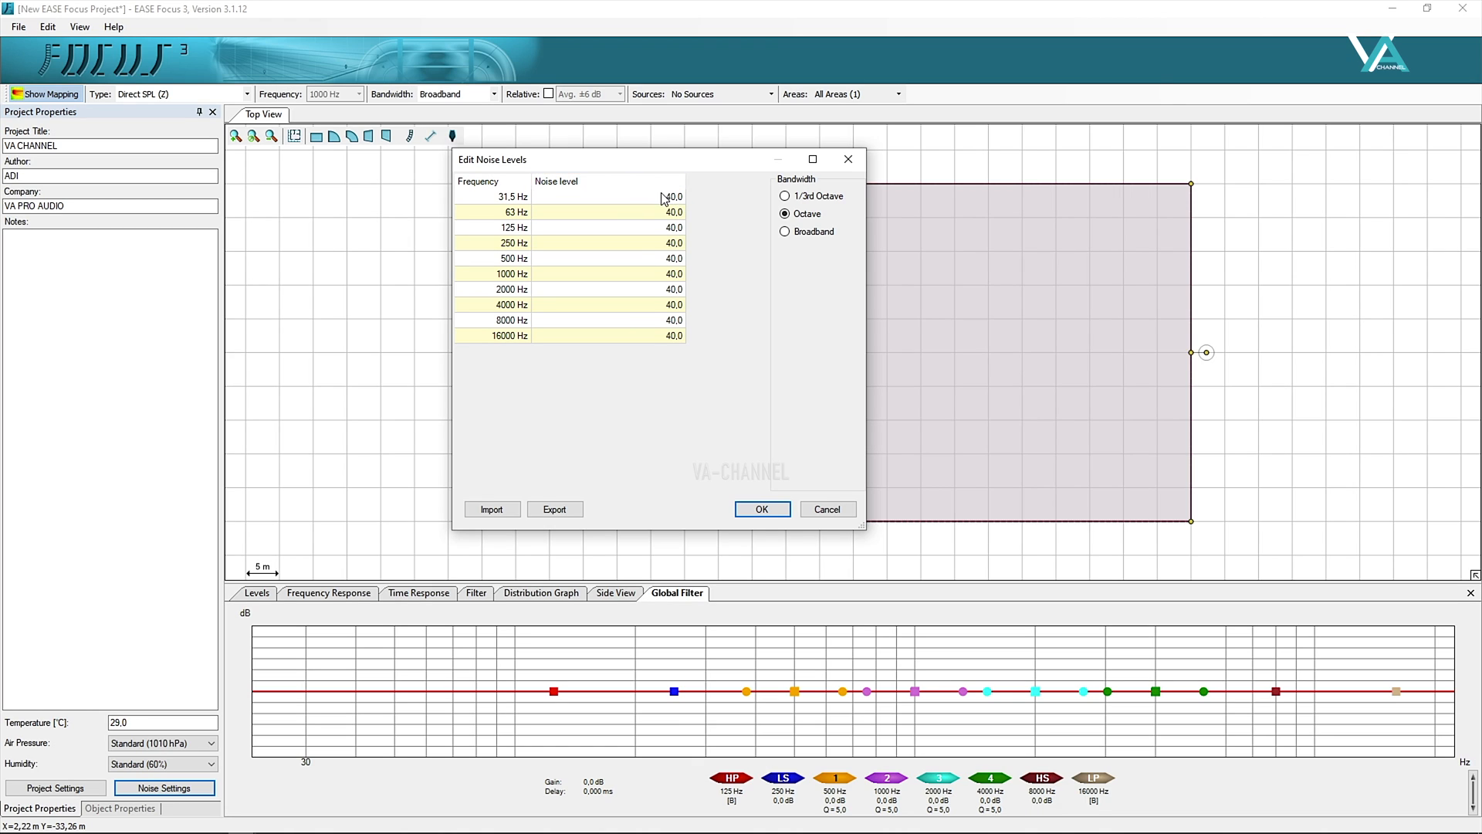
click(784, 196)
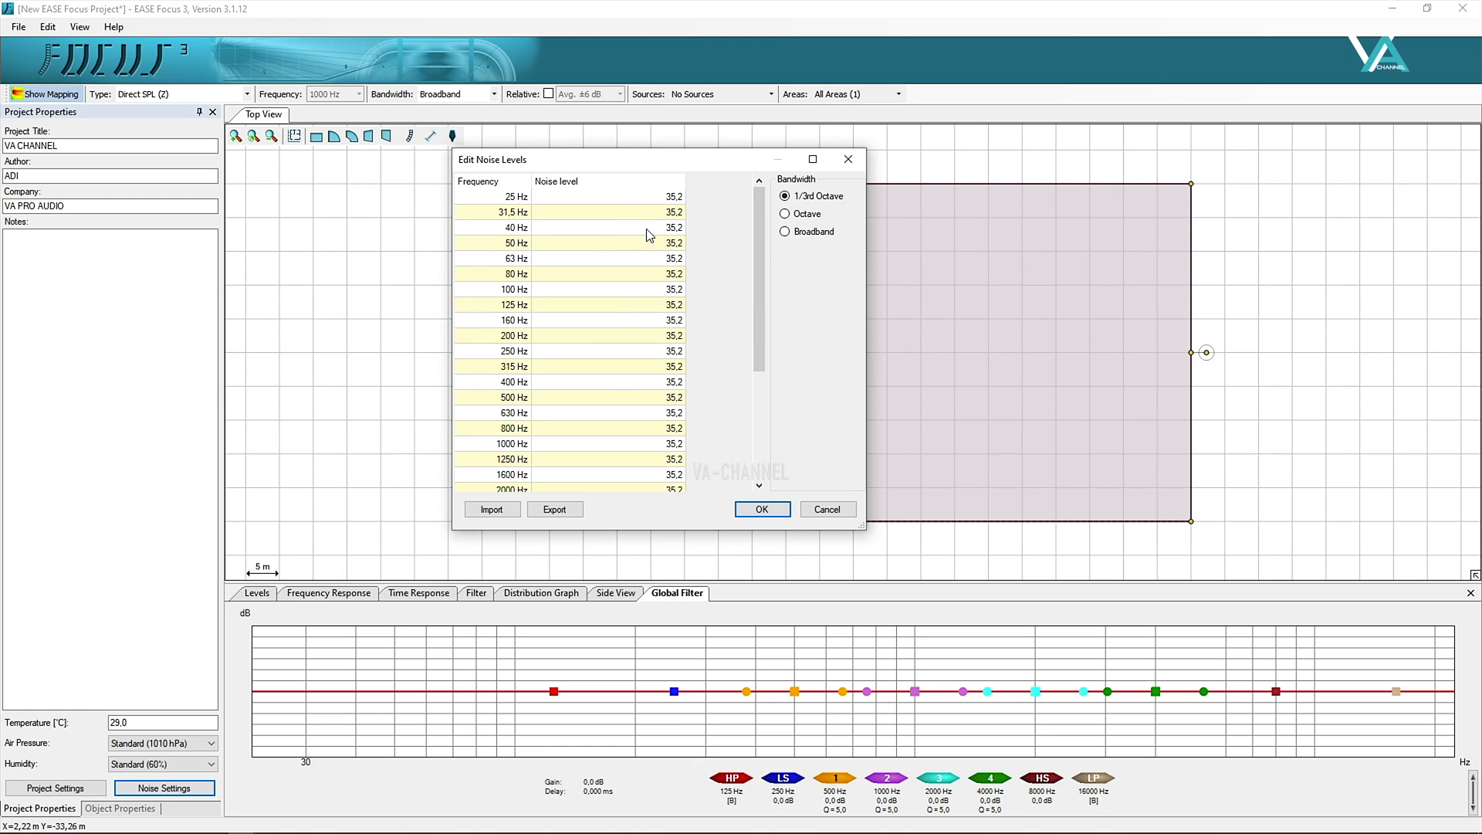
scroll(694, 297, down, 4)
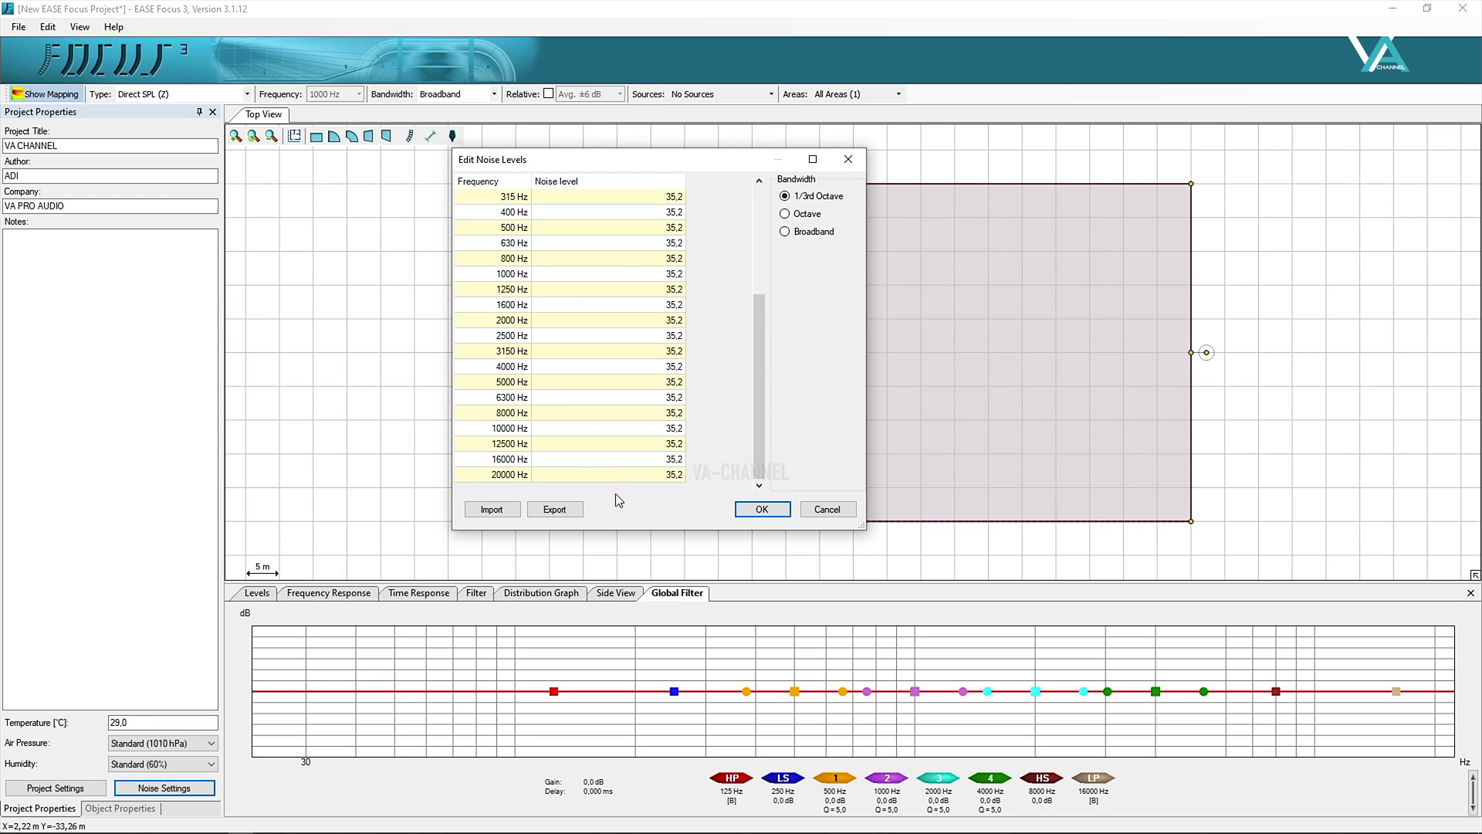
click(762, 509)
Display the object properties of the rectangular audience zone.
click(131, 810)
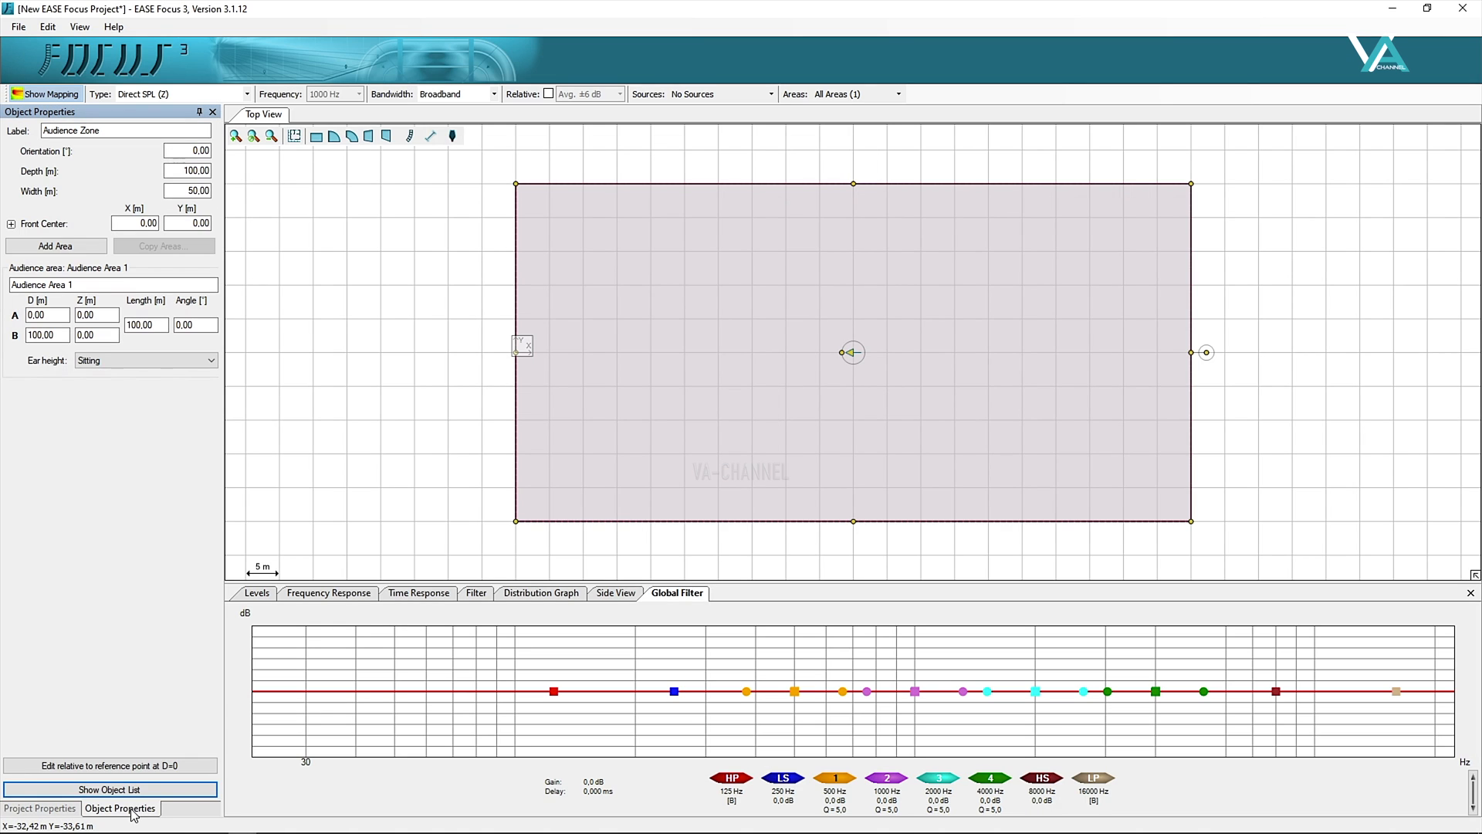
click(117, 135)
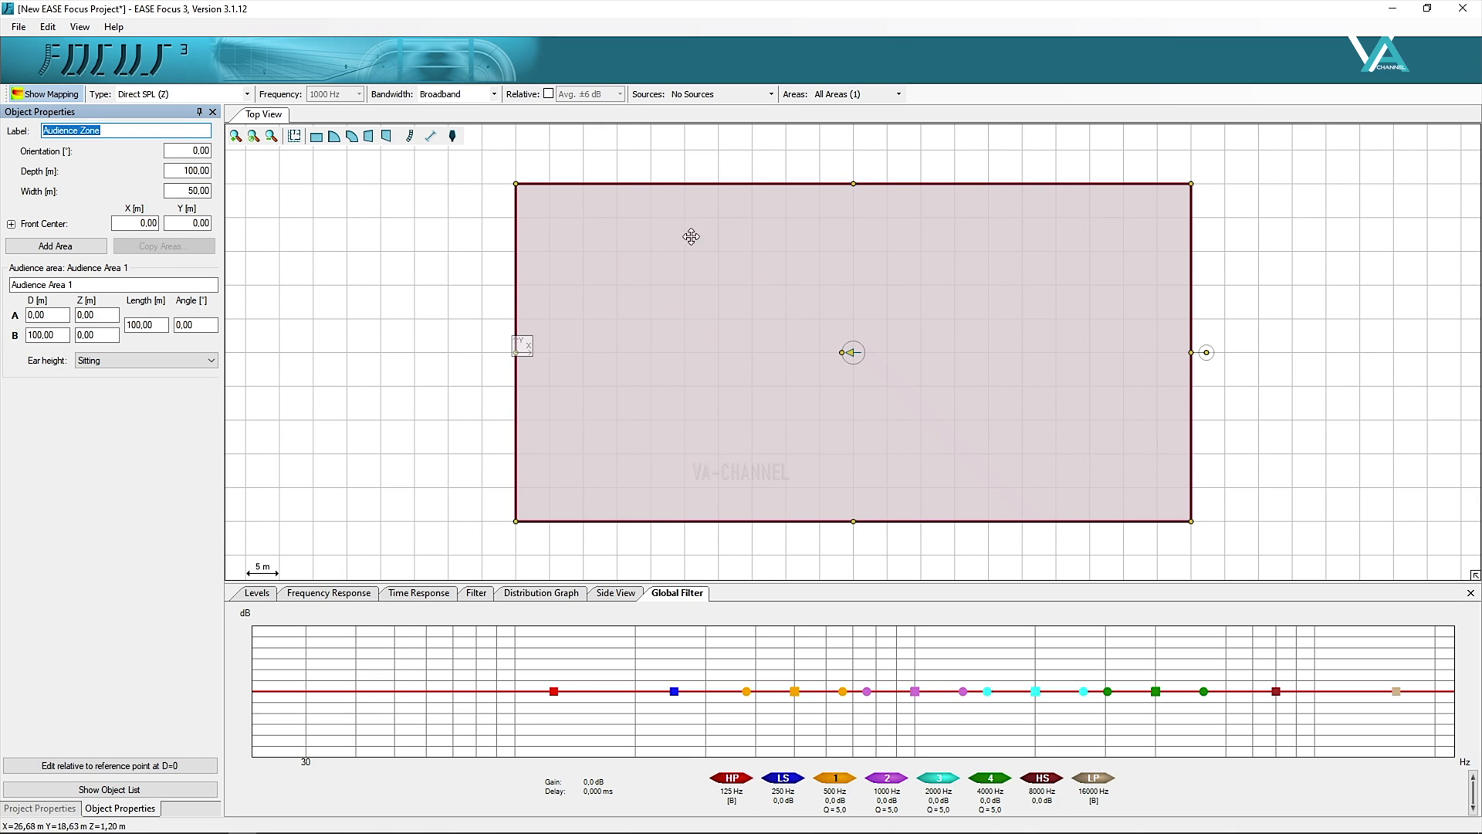
click(827, 357)
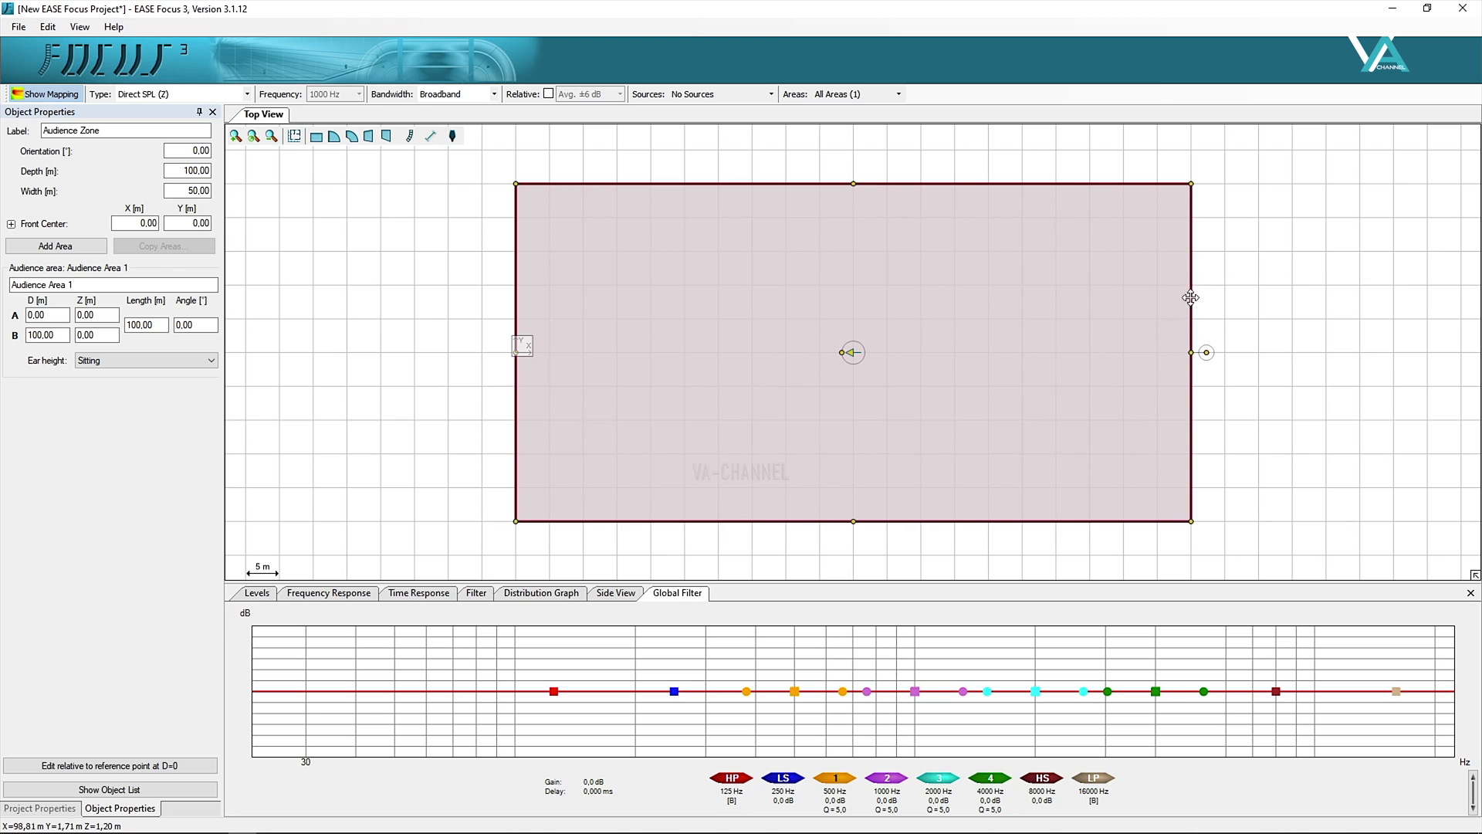
Try a 45° orientation for the audience zone and set it back to 0°.
click(203, 149)
text(45)
key(Return)
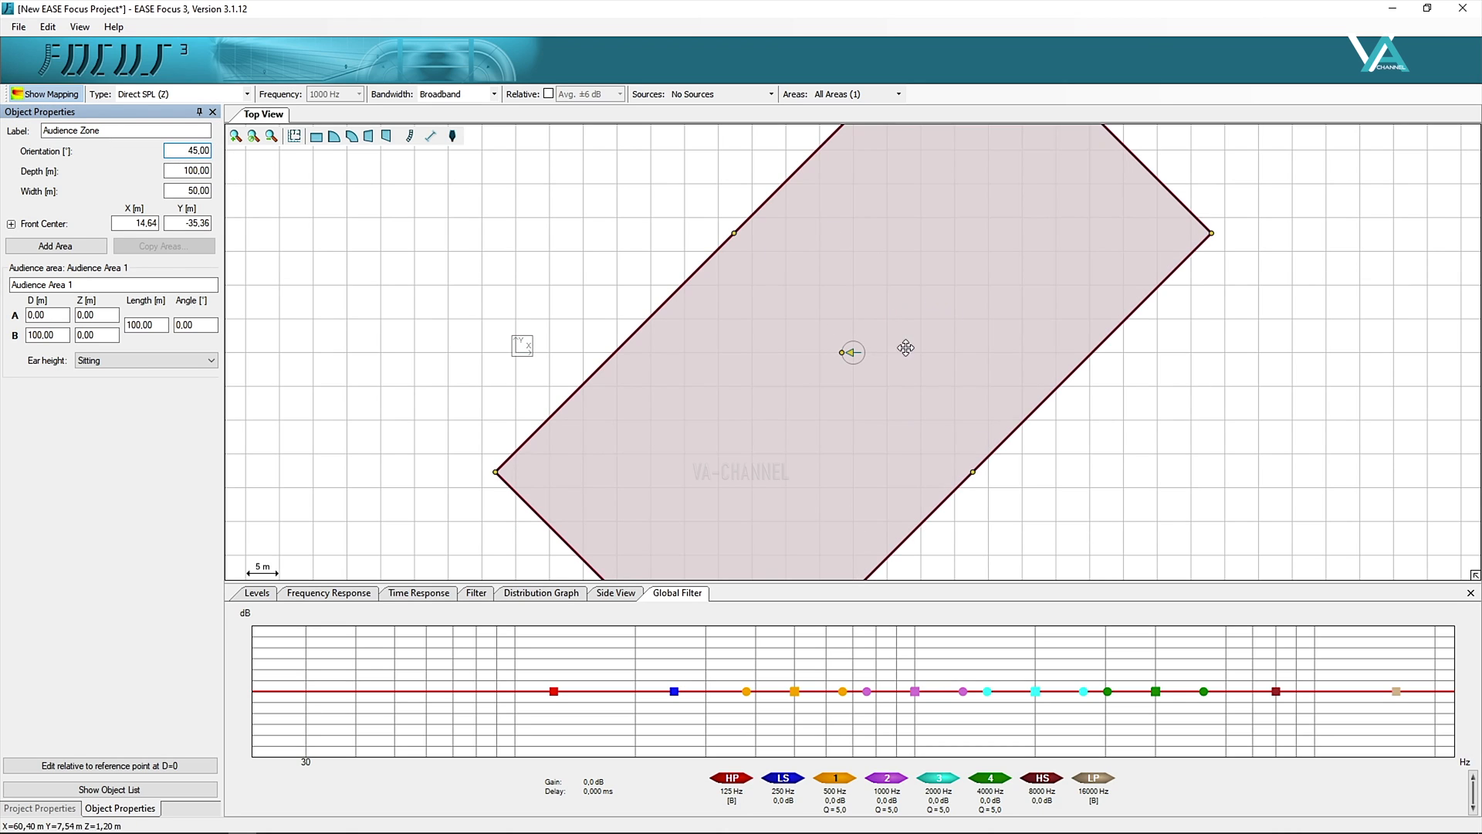
click(200, 150)
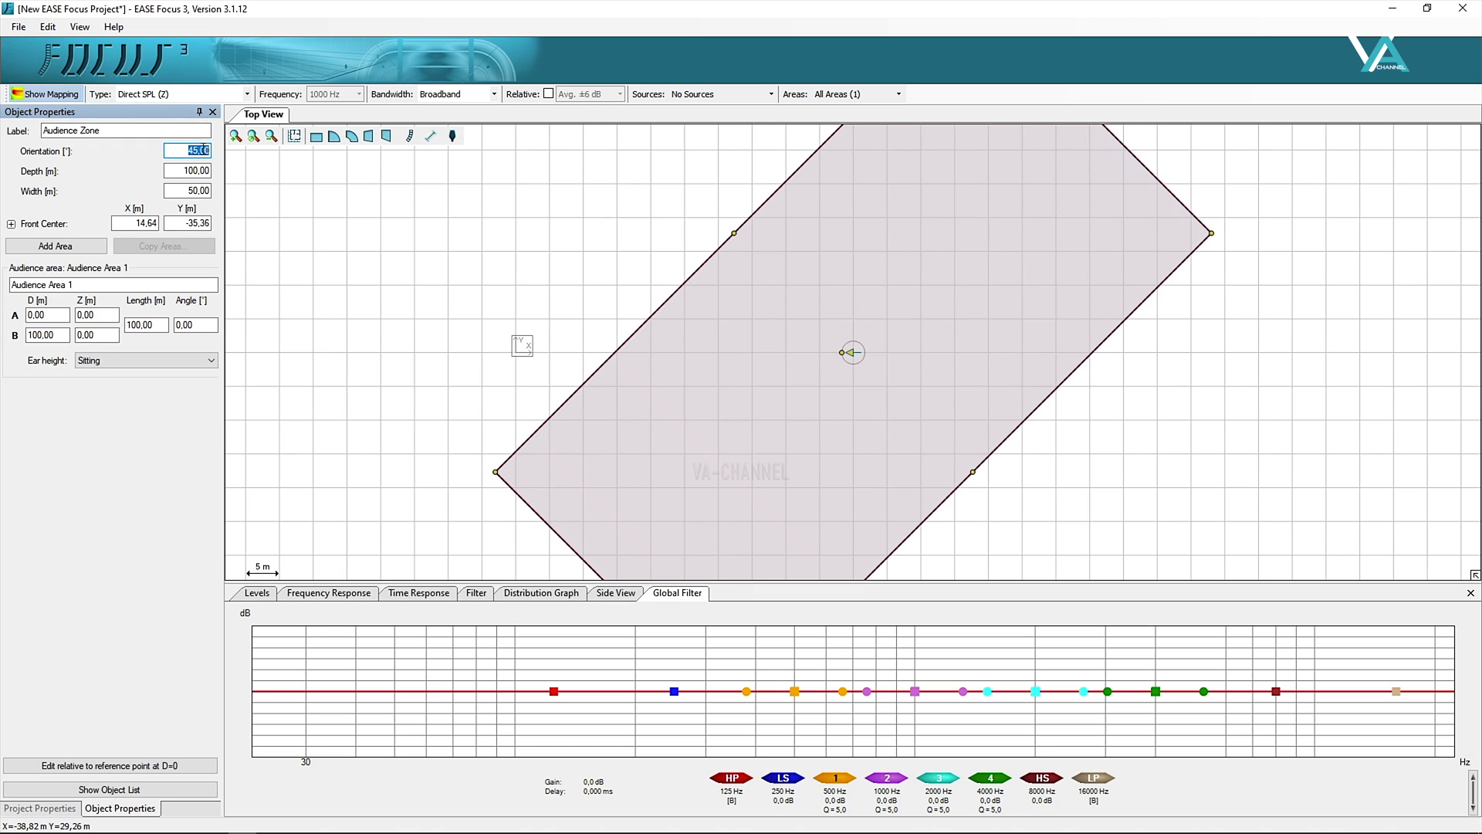
text(0)
key(Return)
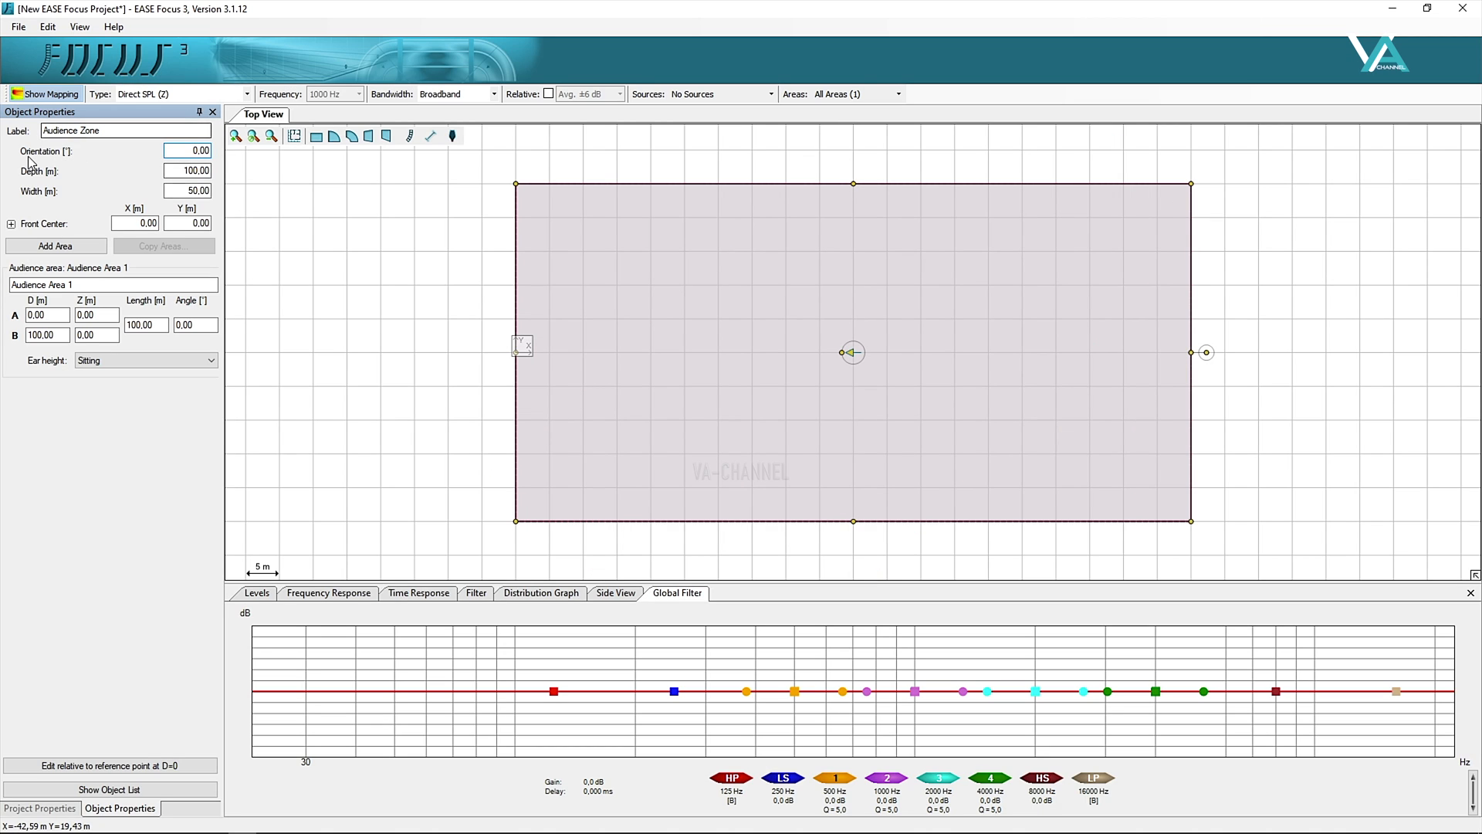
Set the audience zone's depth to 40 m and width to 30 m, and check the available ear height options.
click(201, 165)
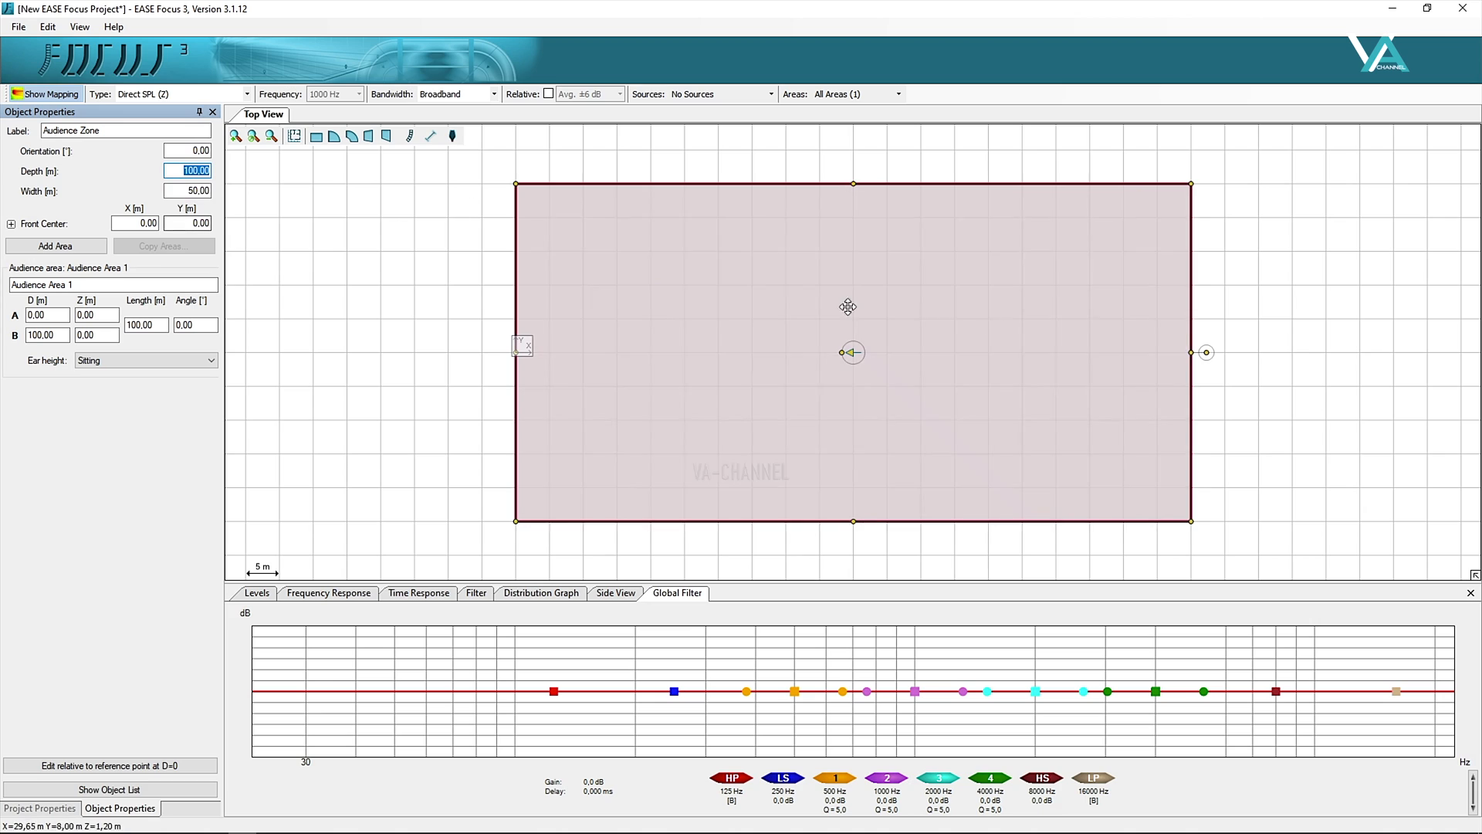
text(40)
key(Return)
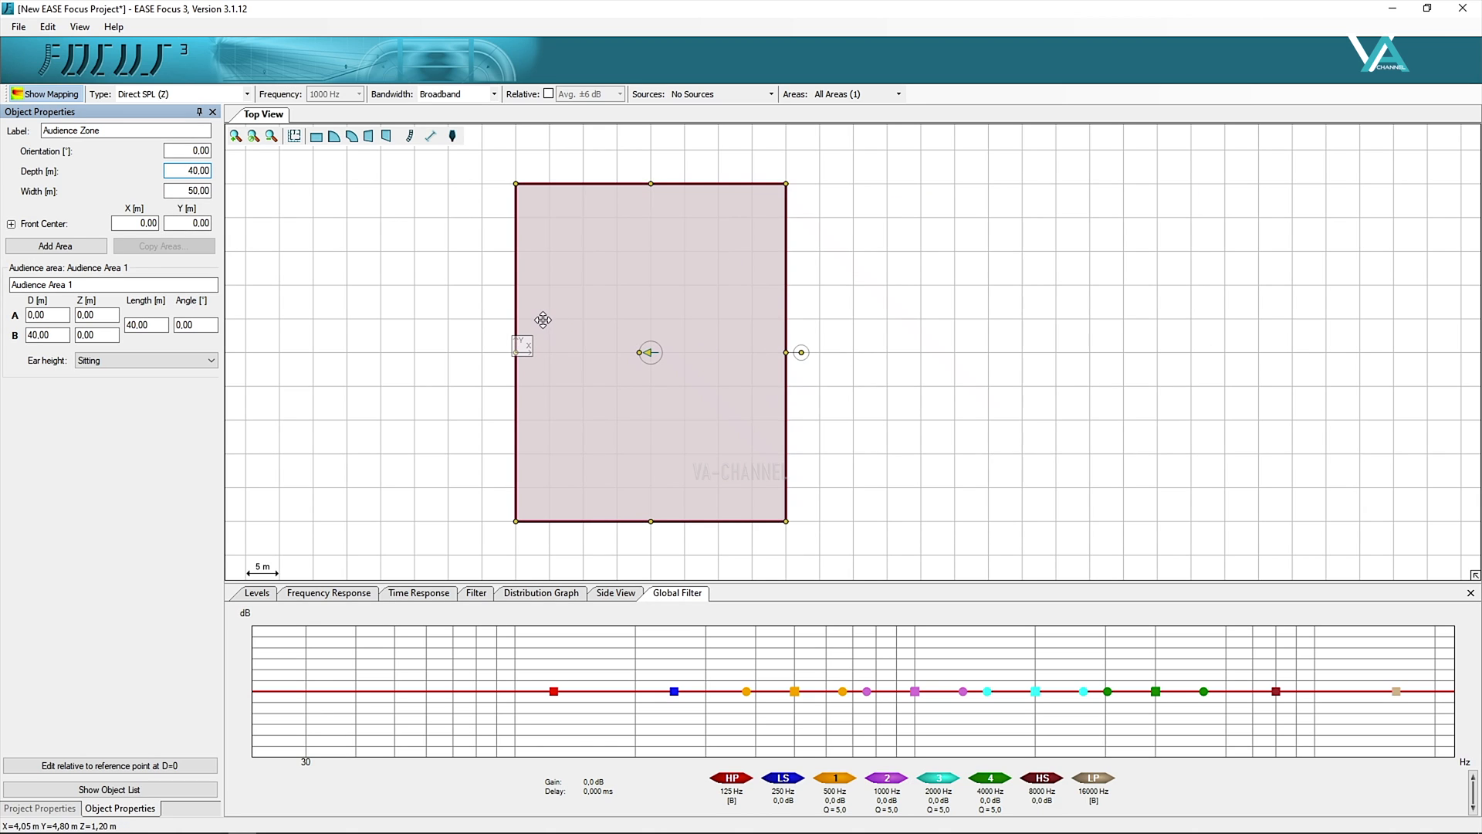
click(199, 188)
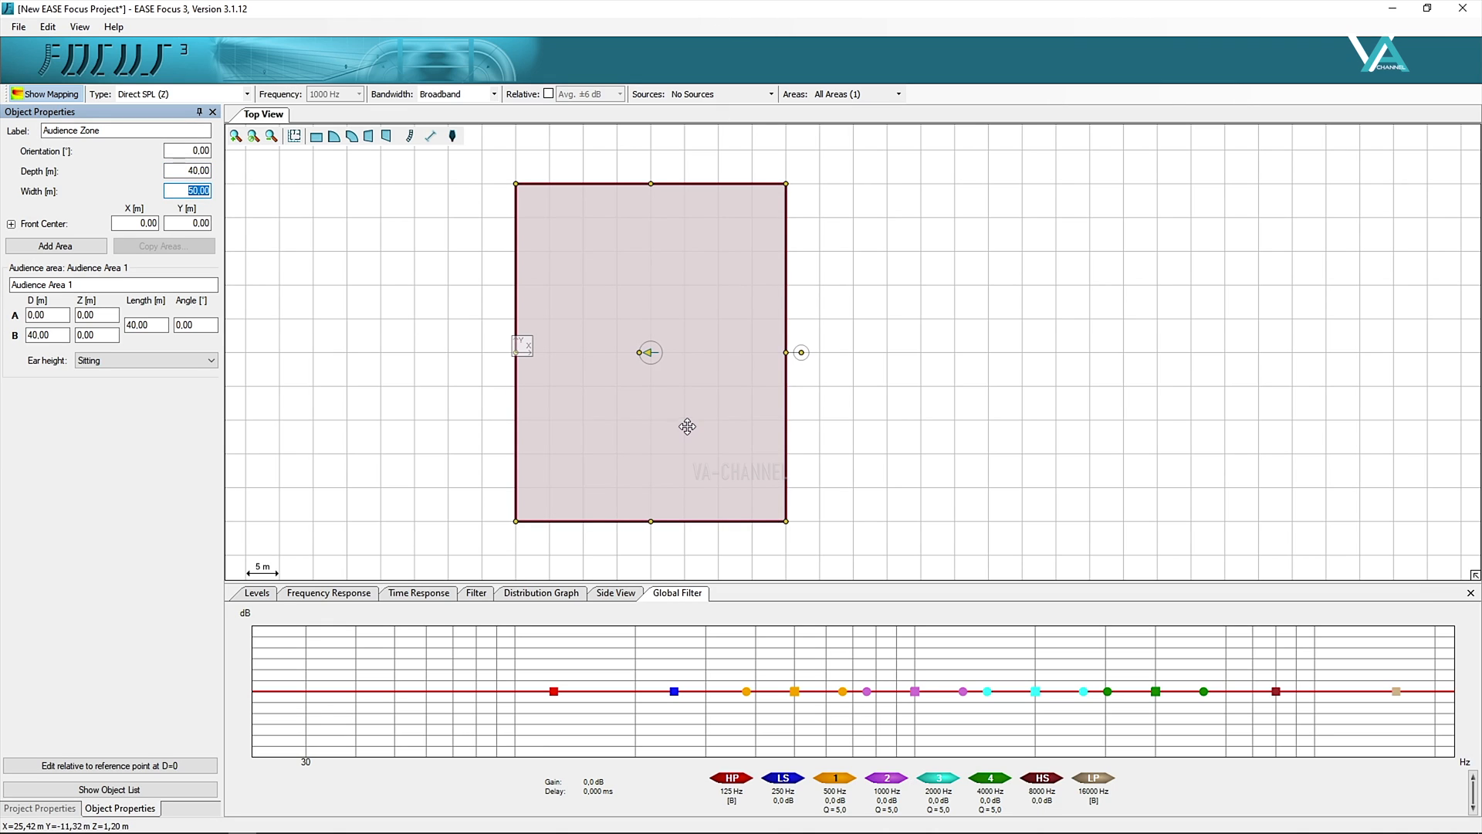
text(30)
key(Return)
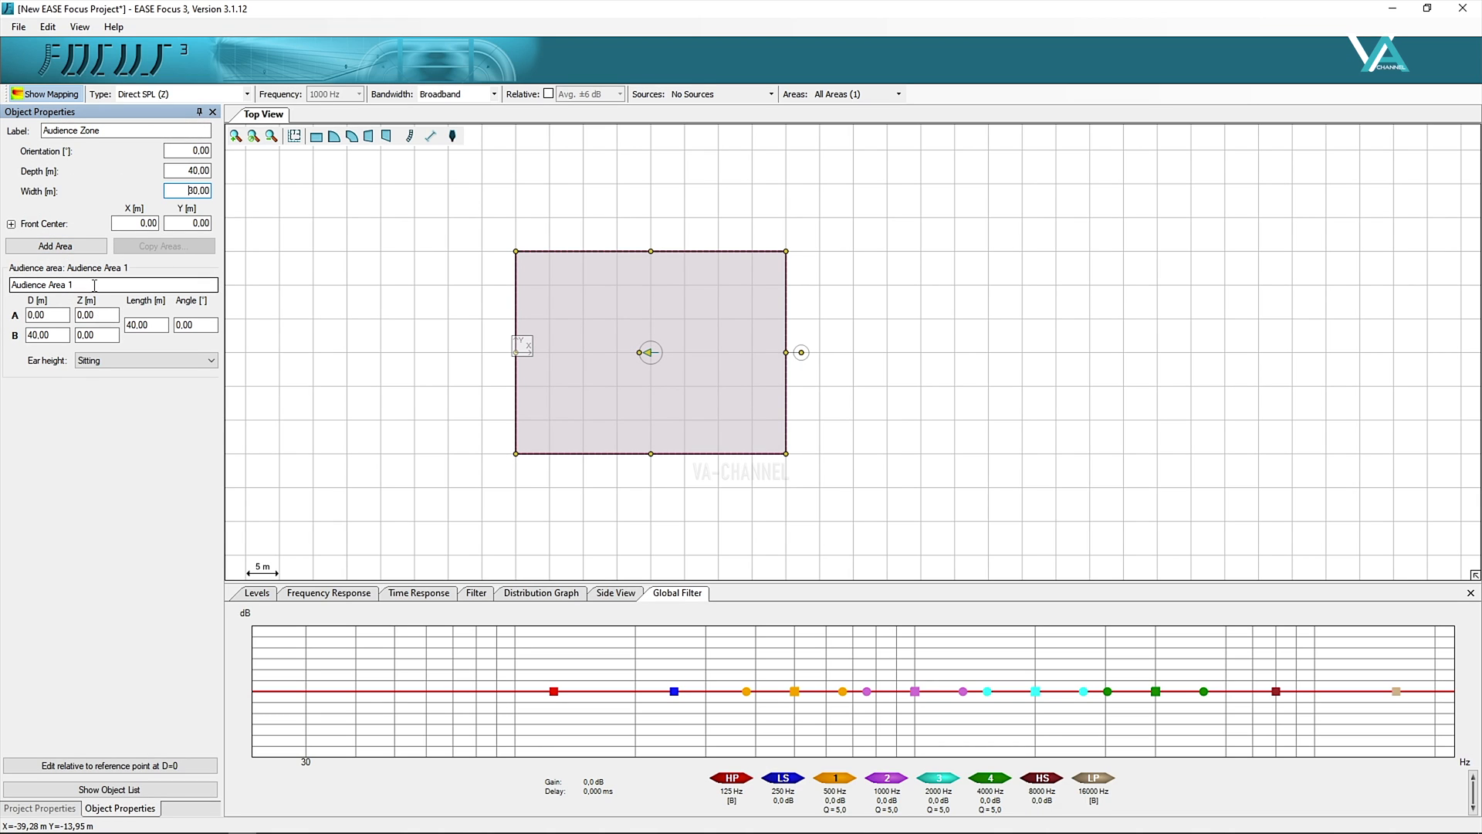
click(127, 360)
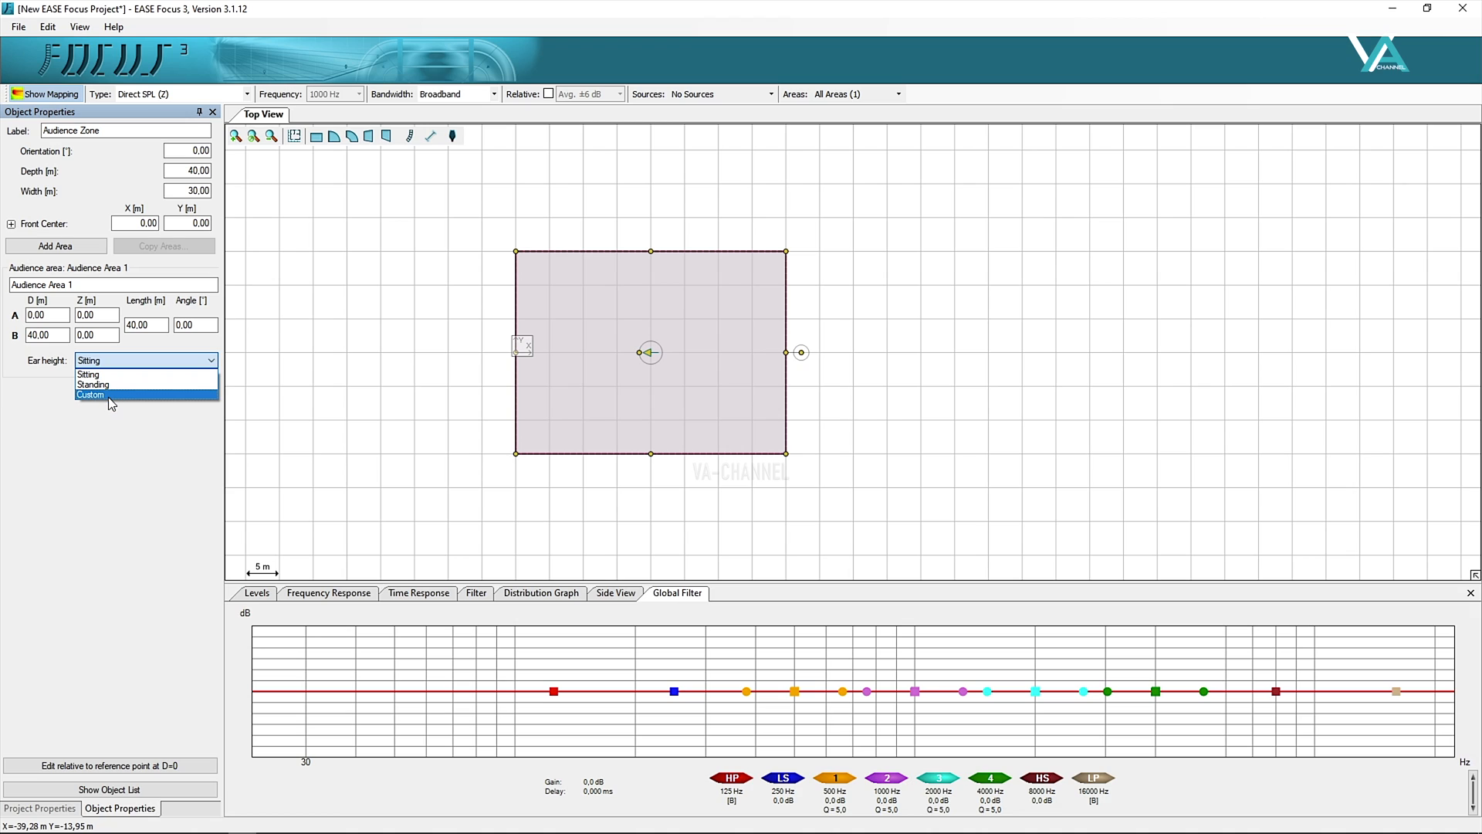
click(127, 428)
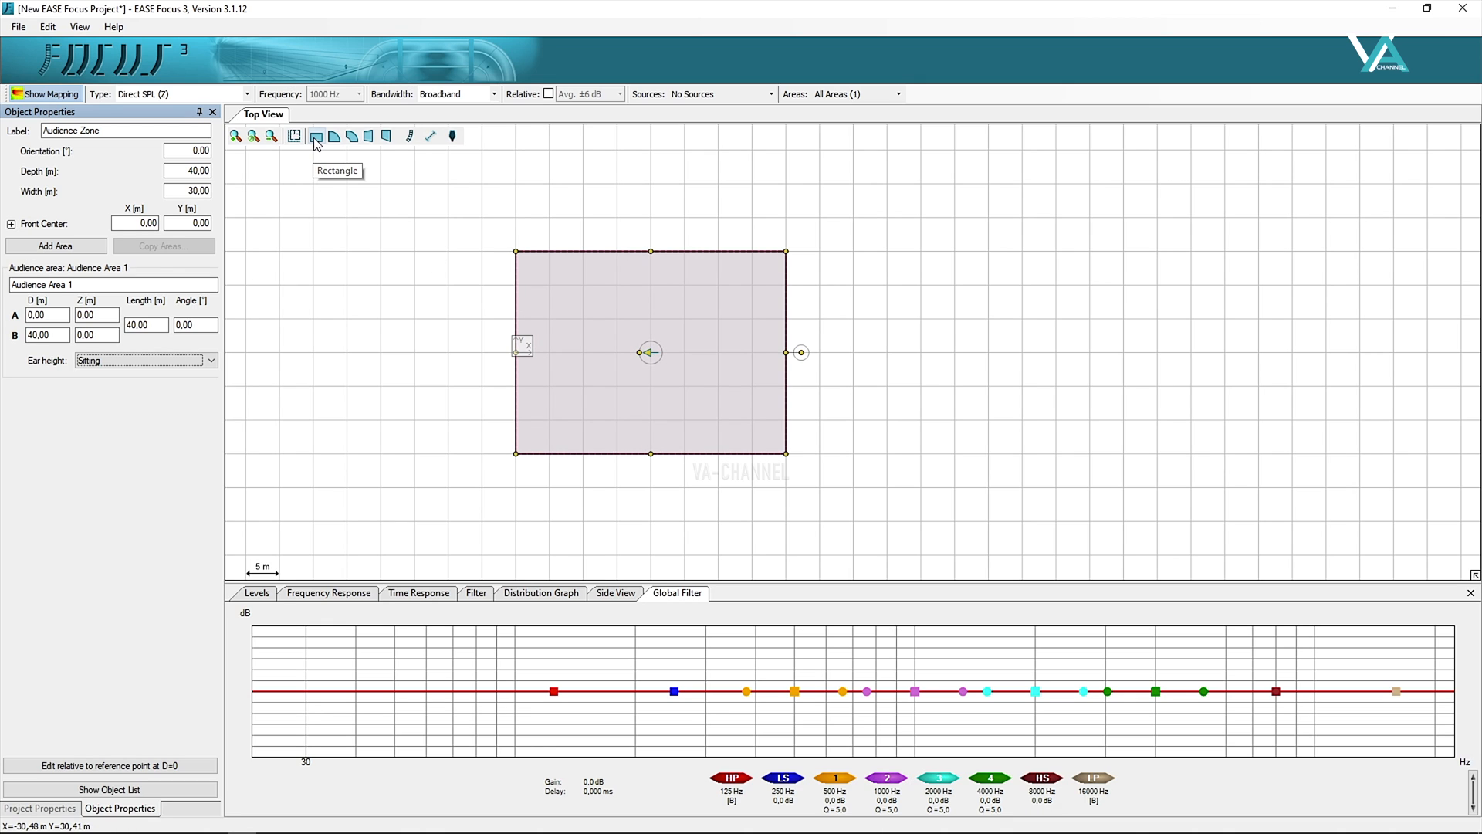
Try adding a trapezoidal audience zone with one orthogonal side beyond the existing rectangle, and delete it again.
click(388, 137)
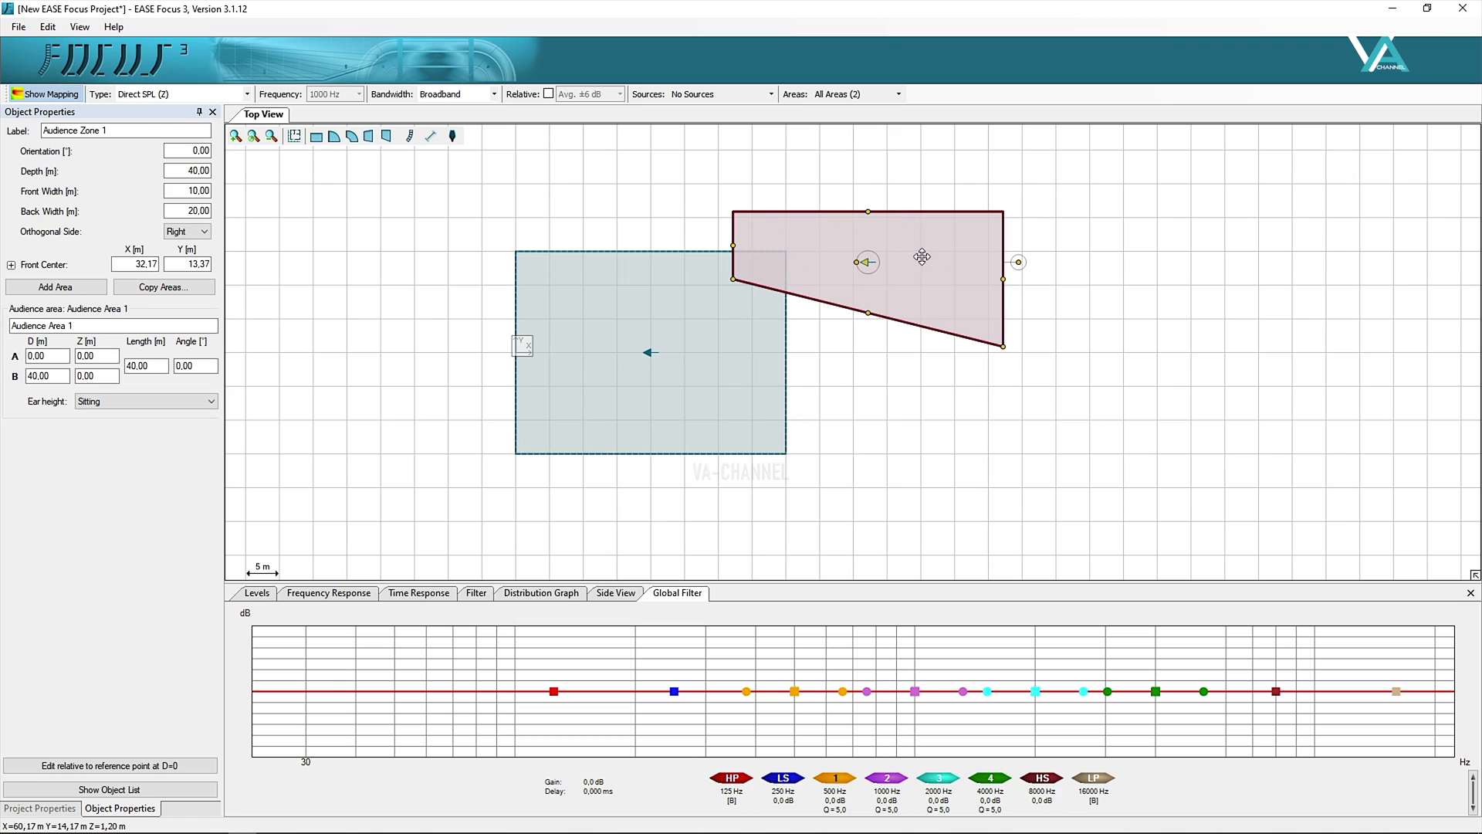
drag(923, 257, 1003, 275)
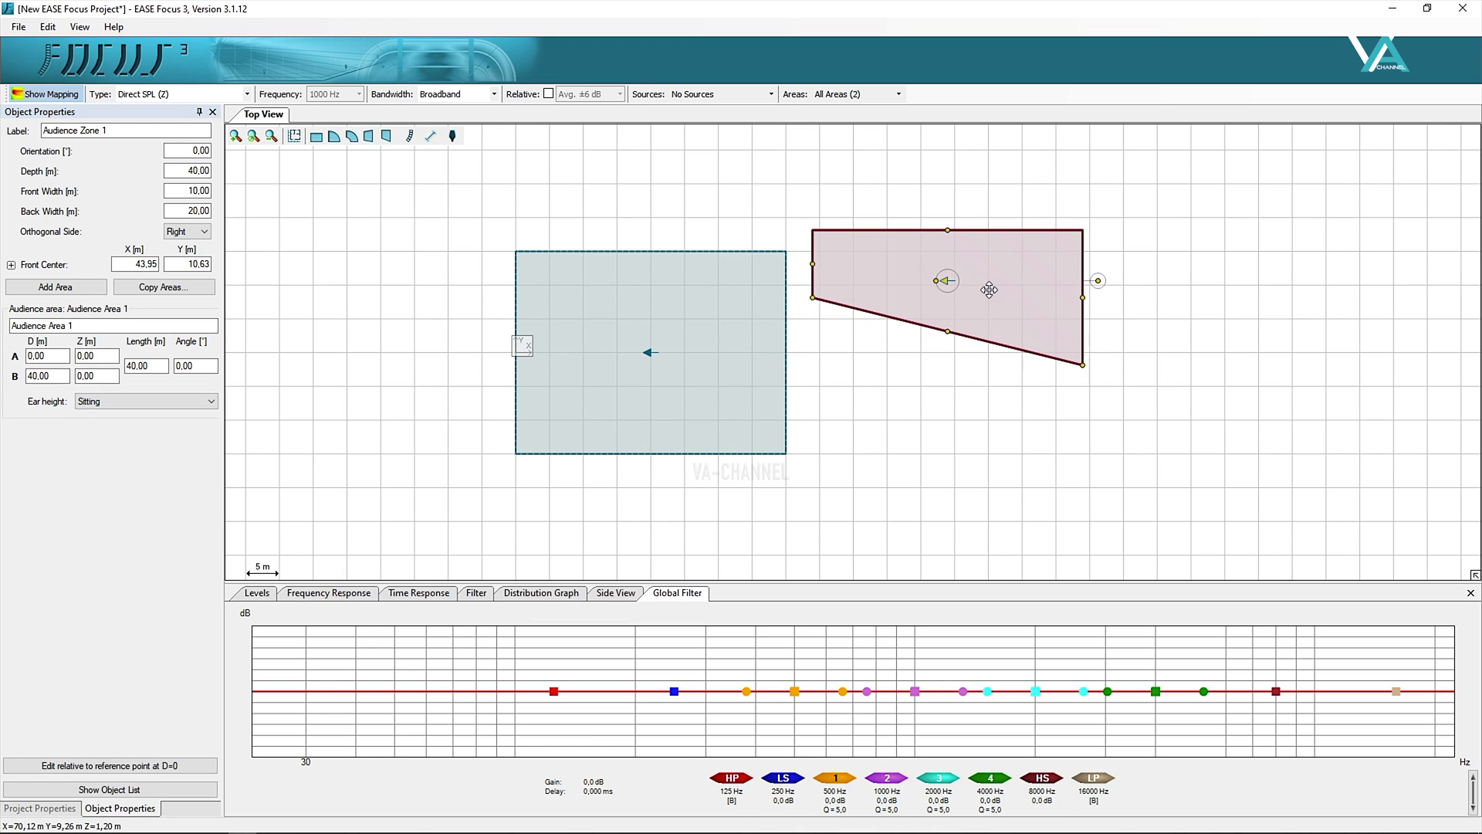
key(Delete)
Place a Zsound VCM+VCS sound source just in front of the audience zone, at about X -1.55 m, Y 0 m.
click(411, 138)
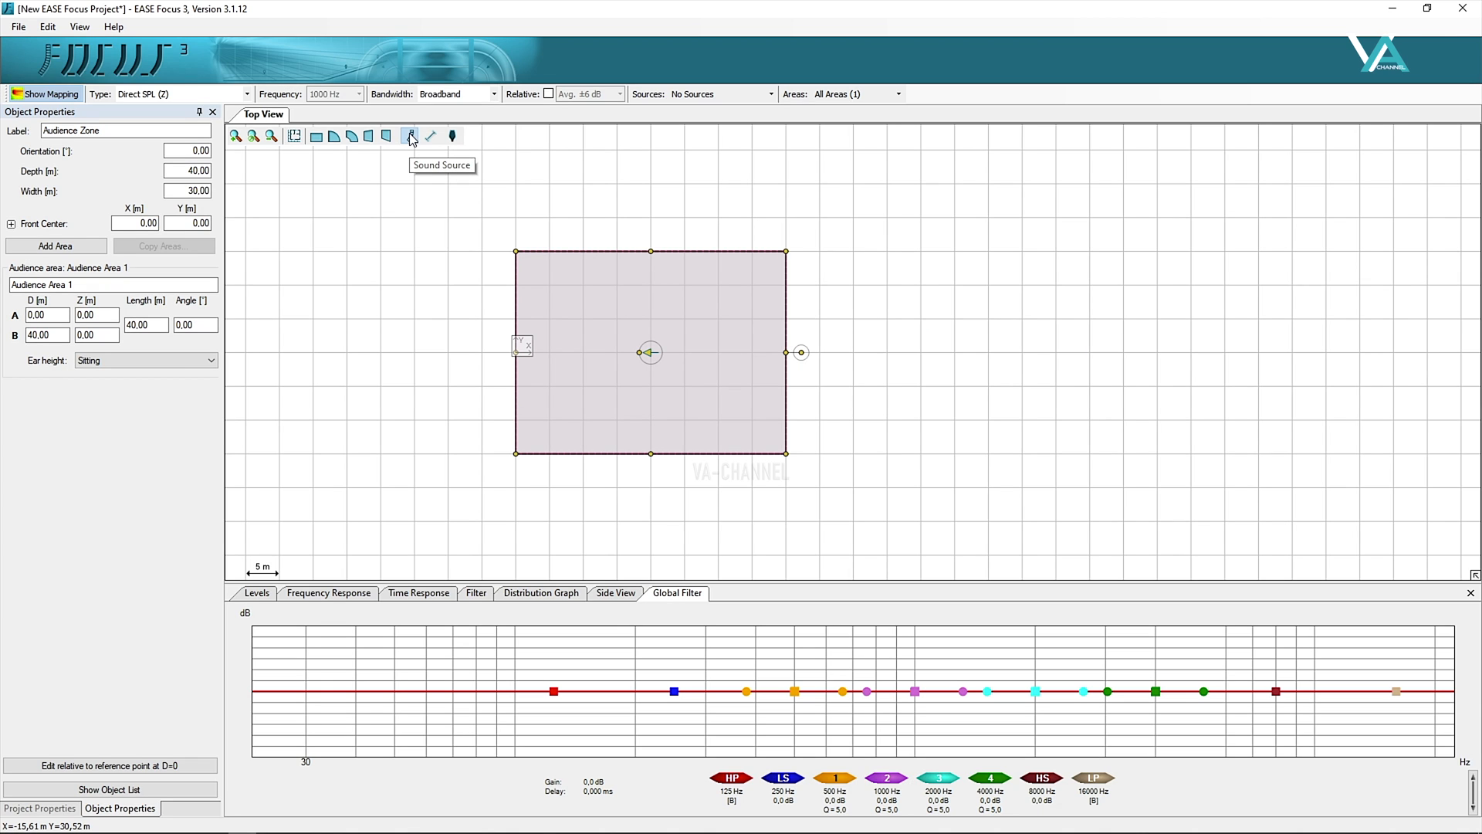
scroll(743, 193, down, 9)
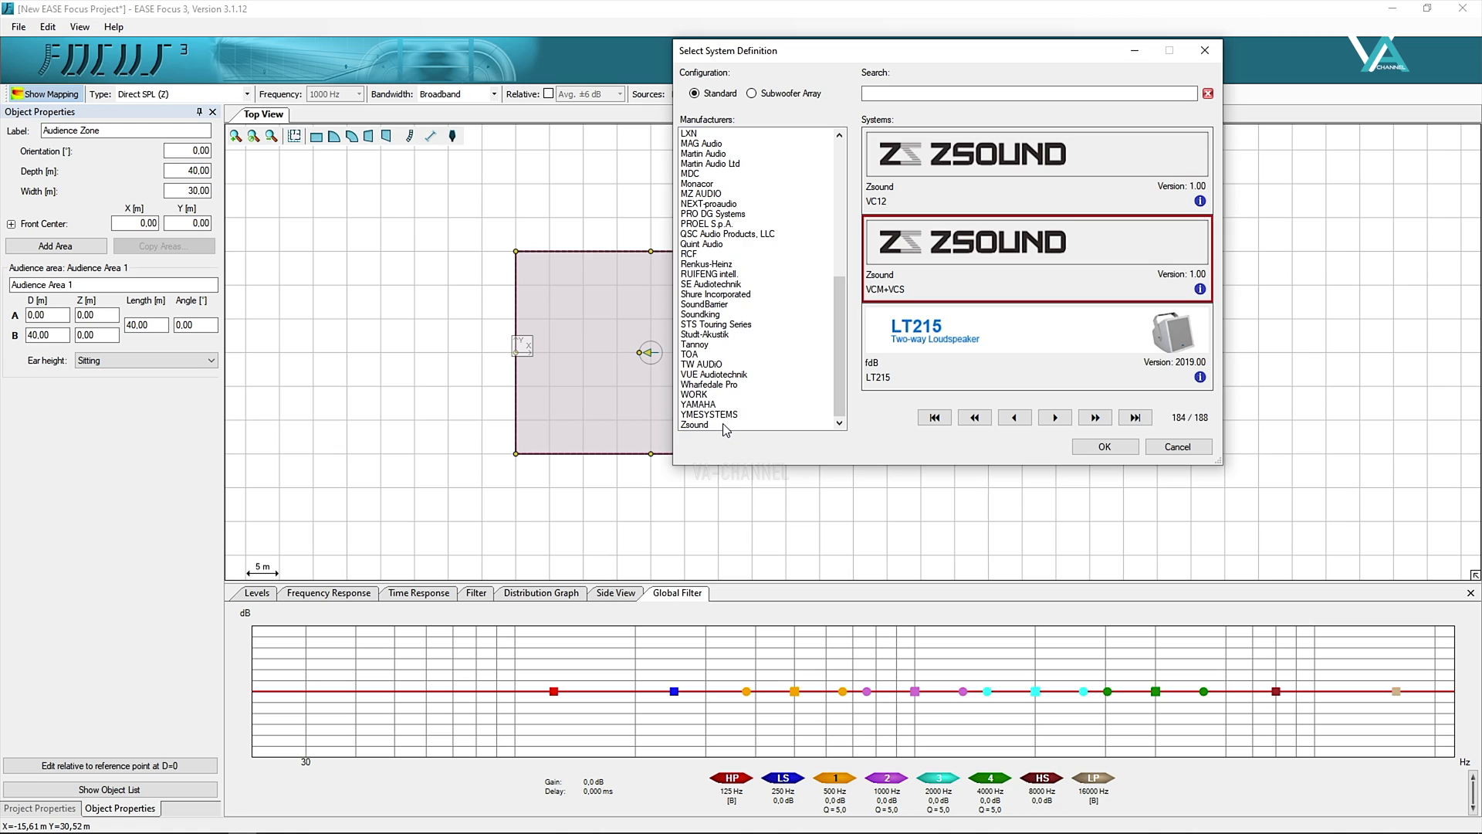
click(724, 424)
click(1118, 448)
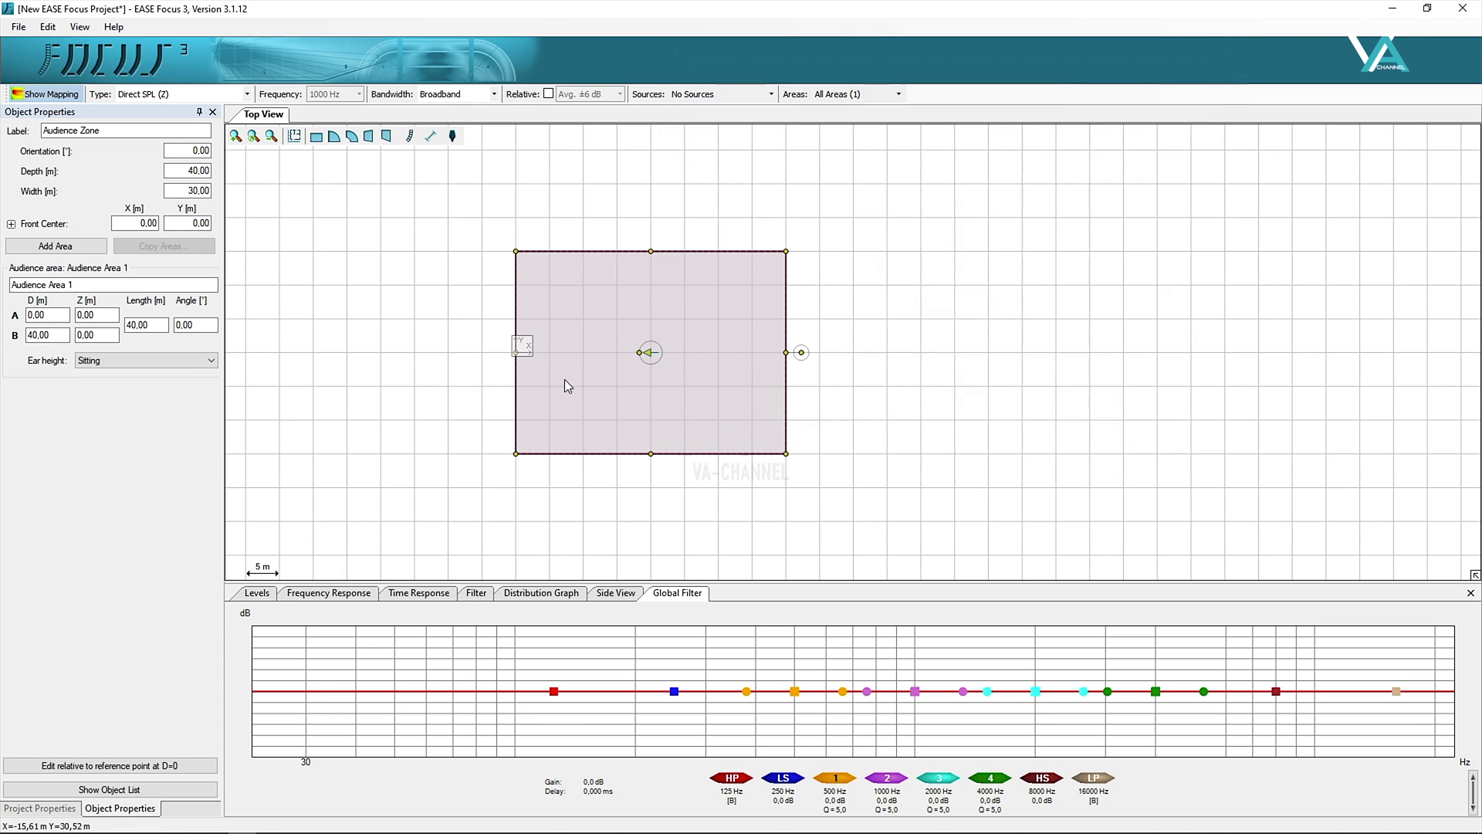
click(526, 376)
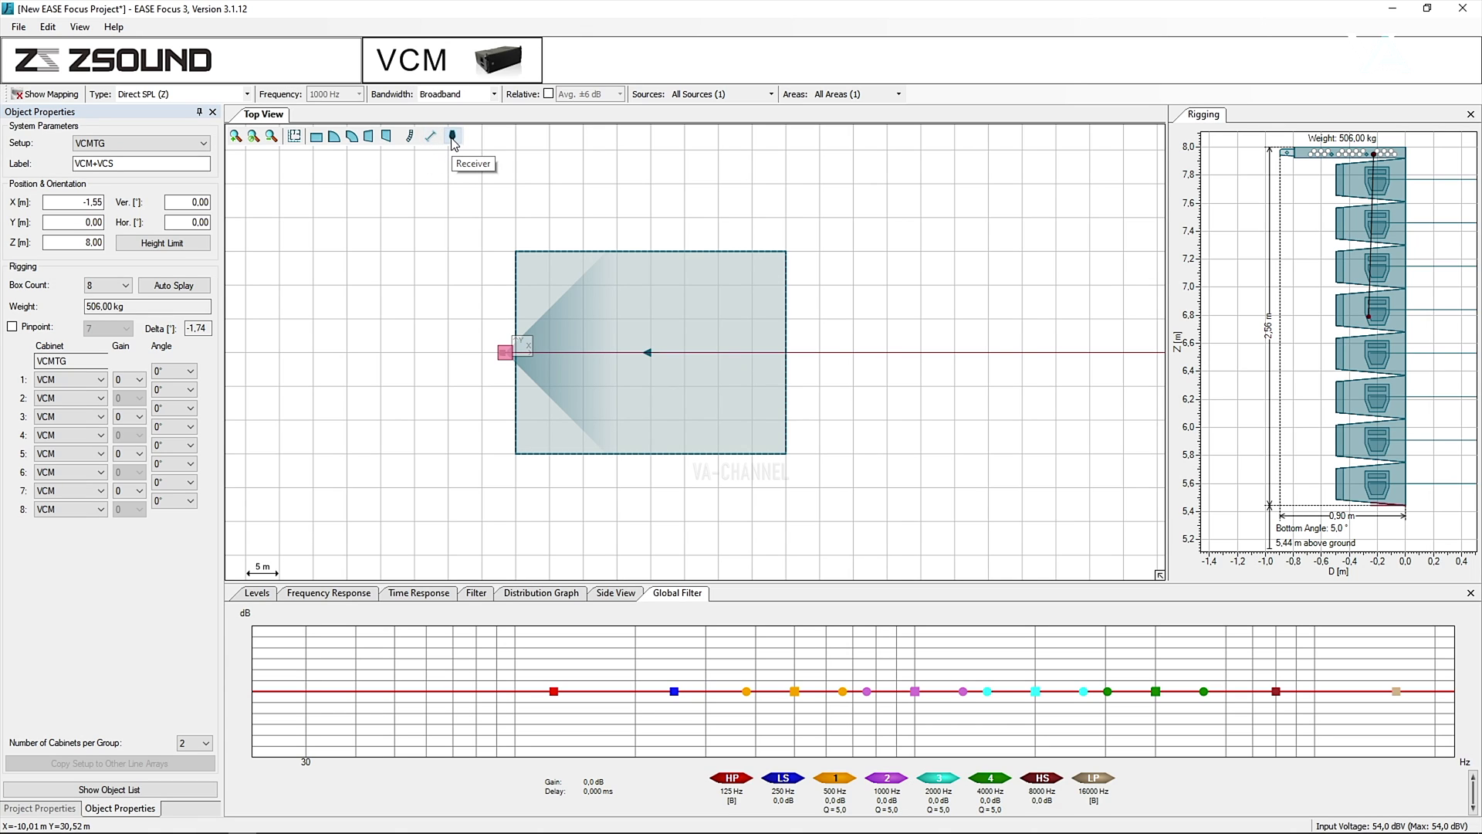
Add a receiver on the audience zone's centre line, at about X 17 m, Y 0 m.
click(453, 137)
click(630, 349)
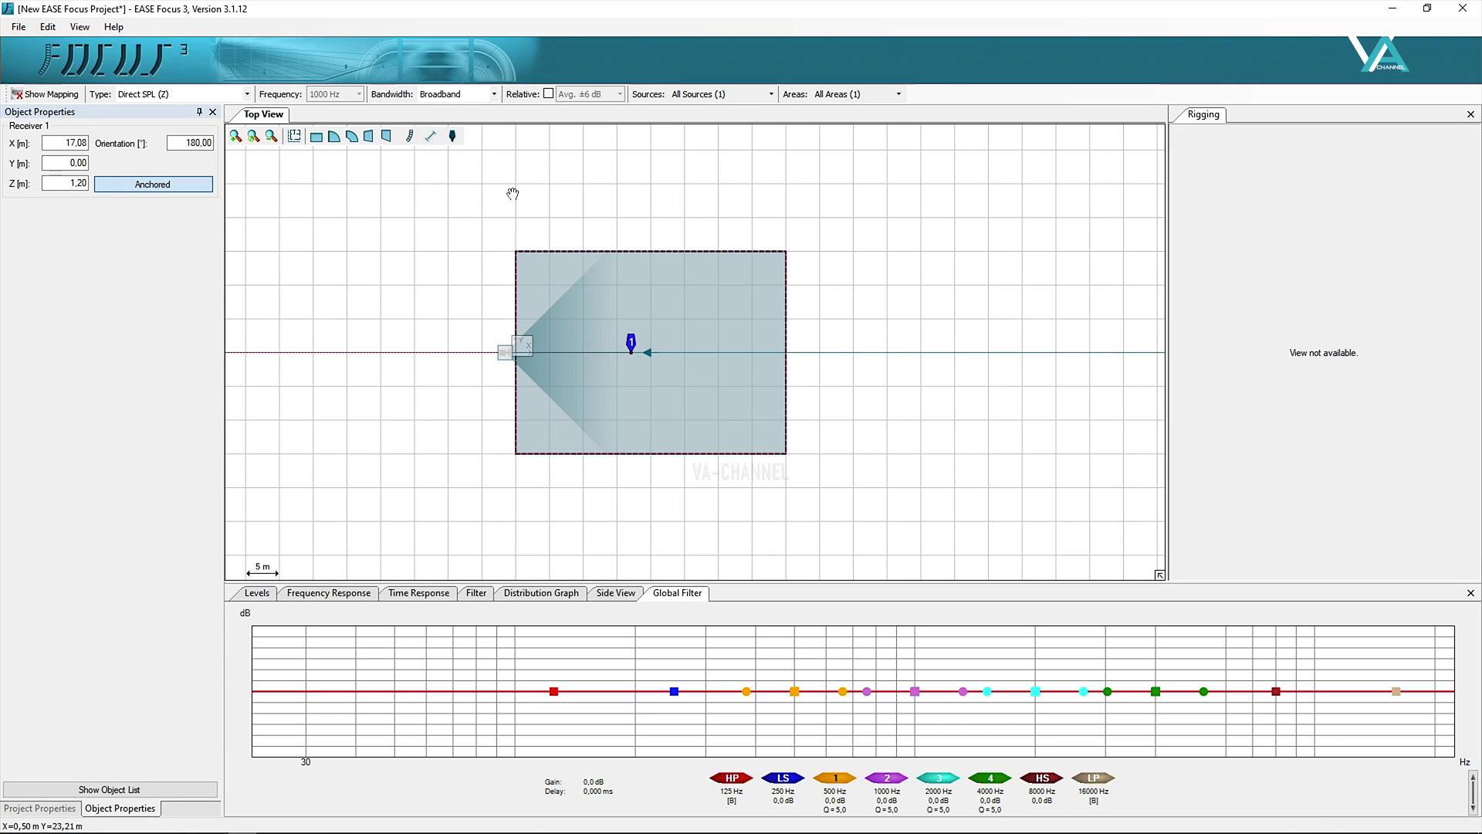
Add a second receiver on the audience zone's centre line at X 30 m, Y 0 m.
click(454, 139)
click(718, 350)
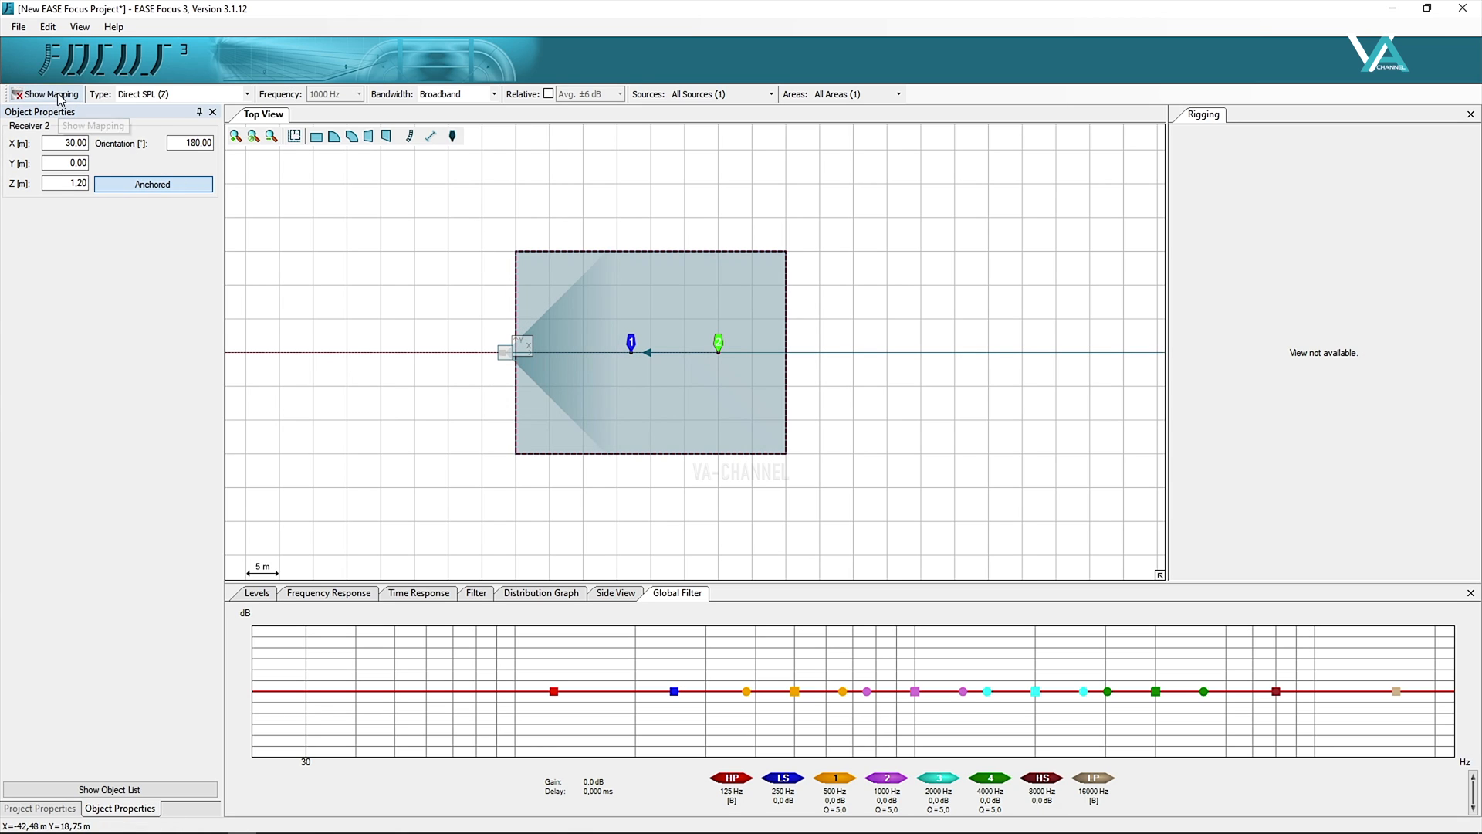
Turn on the broadband Direct SPL (Z) mapping over the audience zone.
click(54, 96)
click(57, 100)
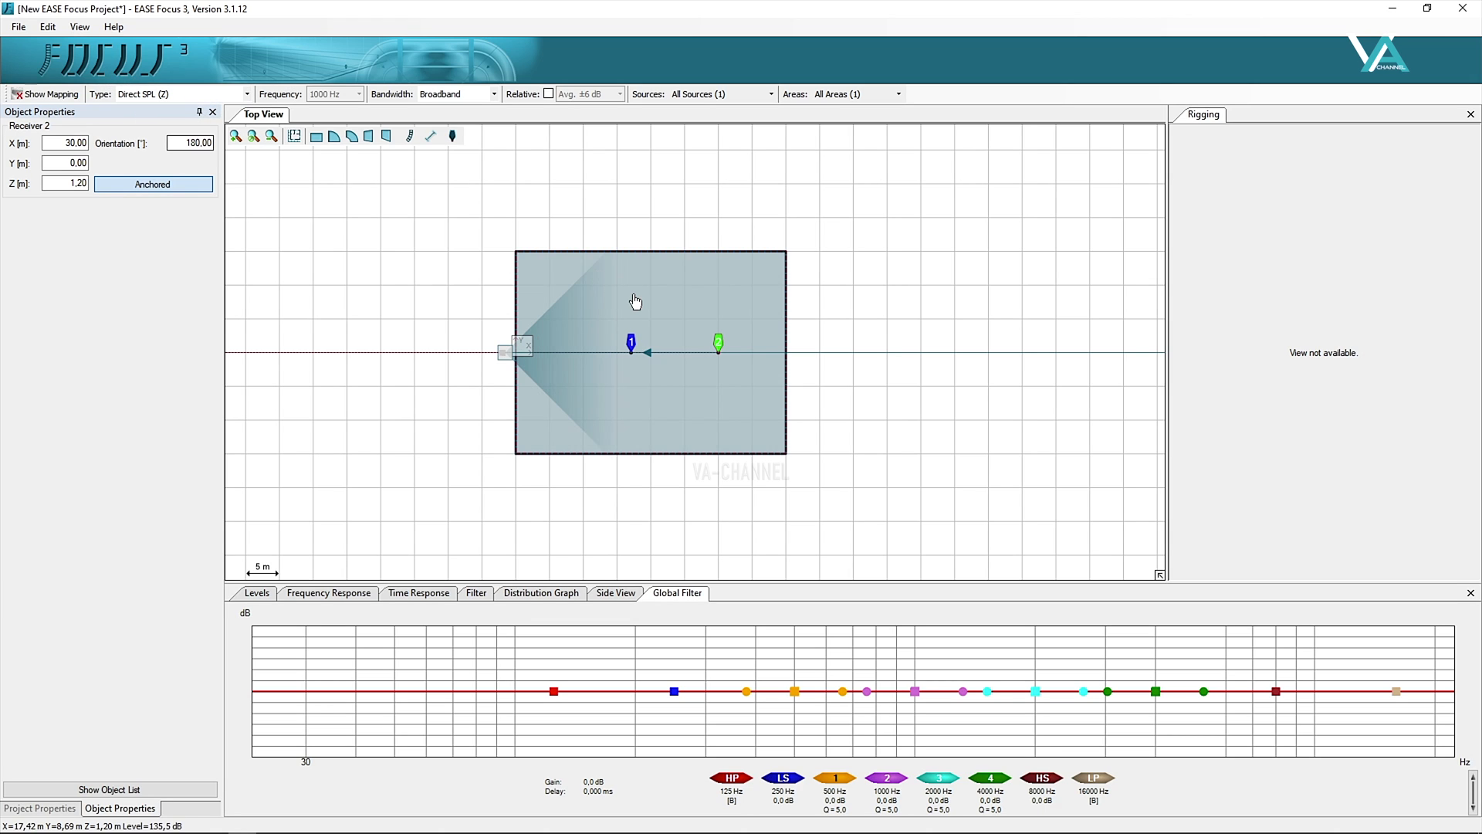
click(44, 94)
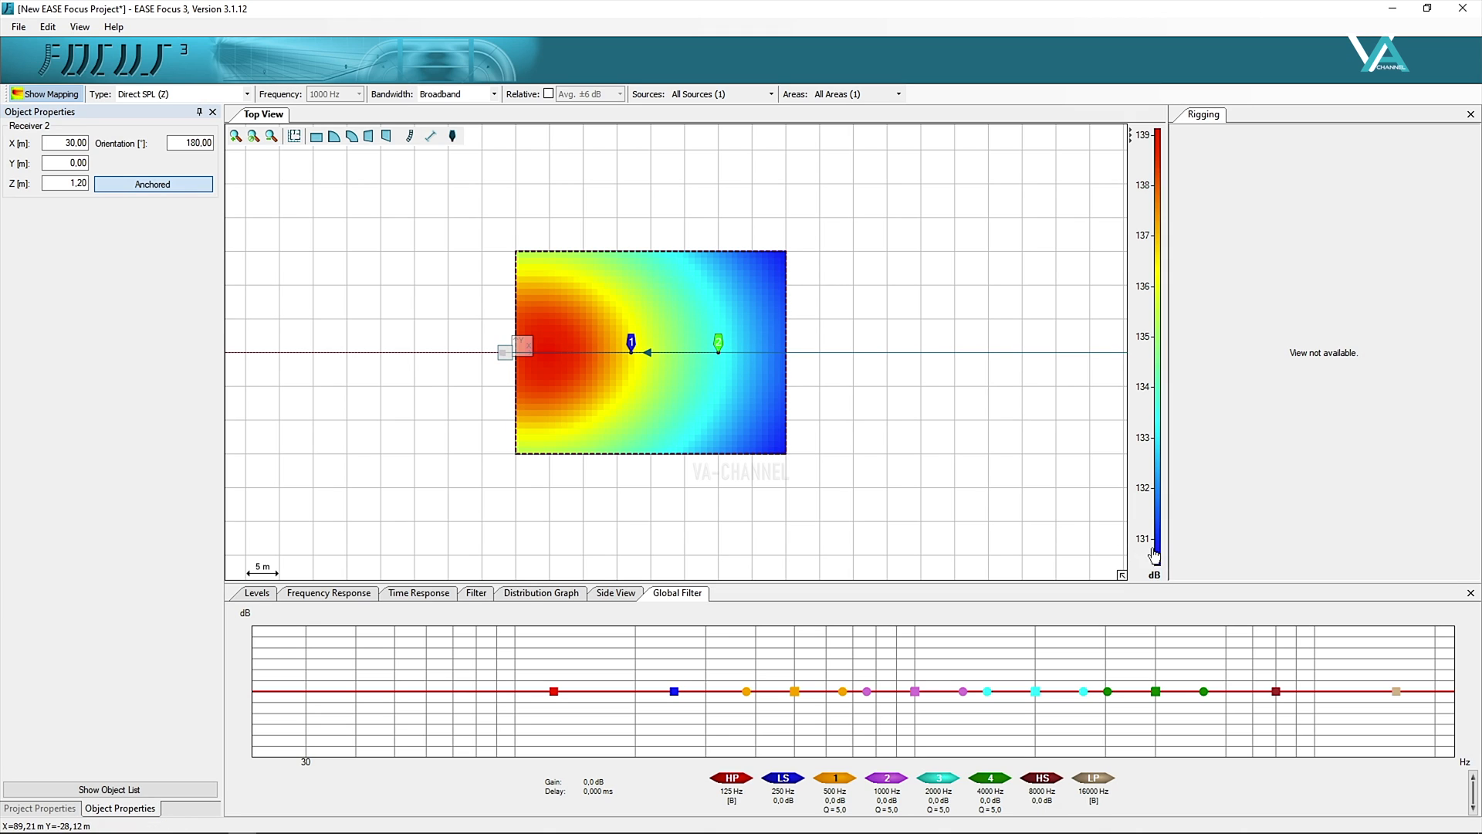
Try the 1/3 Octave bandwidth for the mapping and return it to Broadband.
click(470, 95)
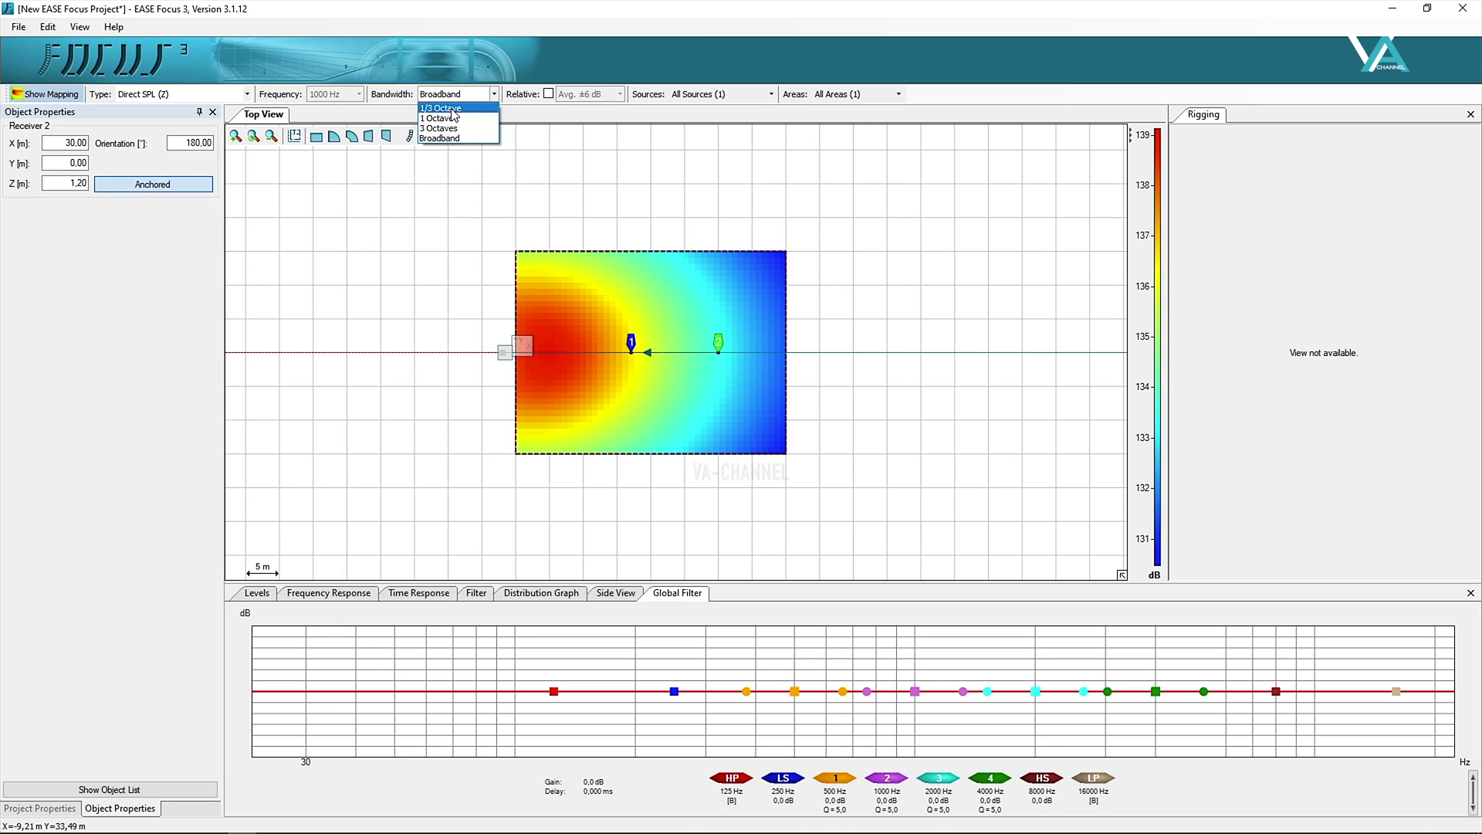
click(440, 108)
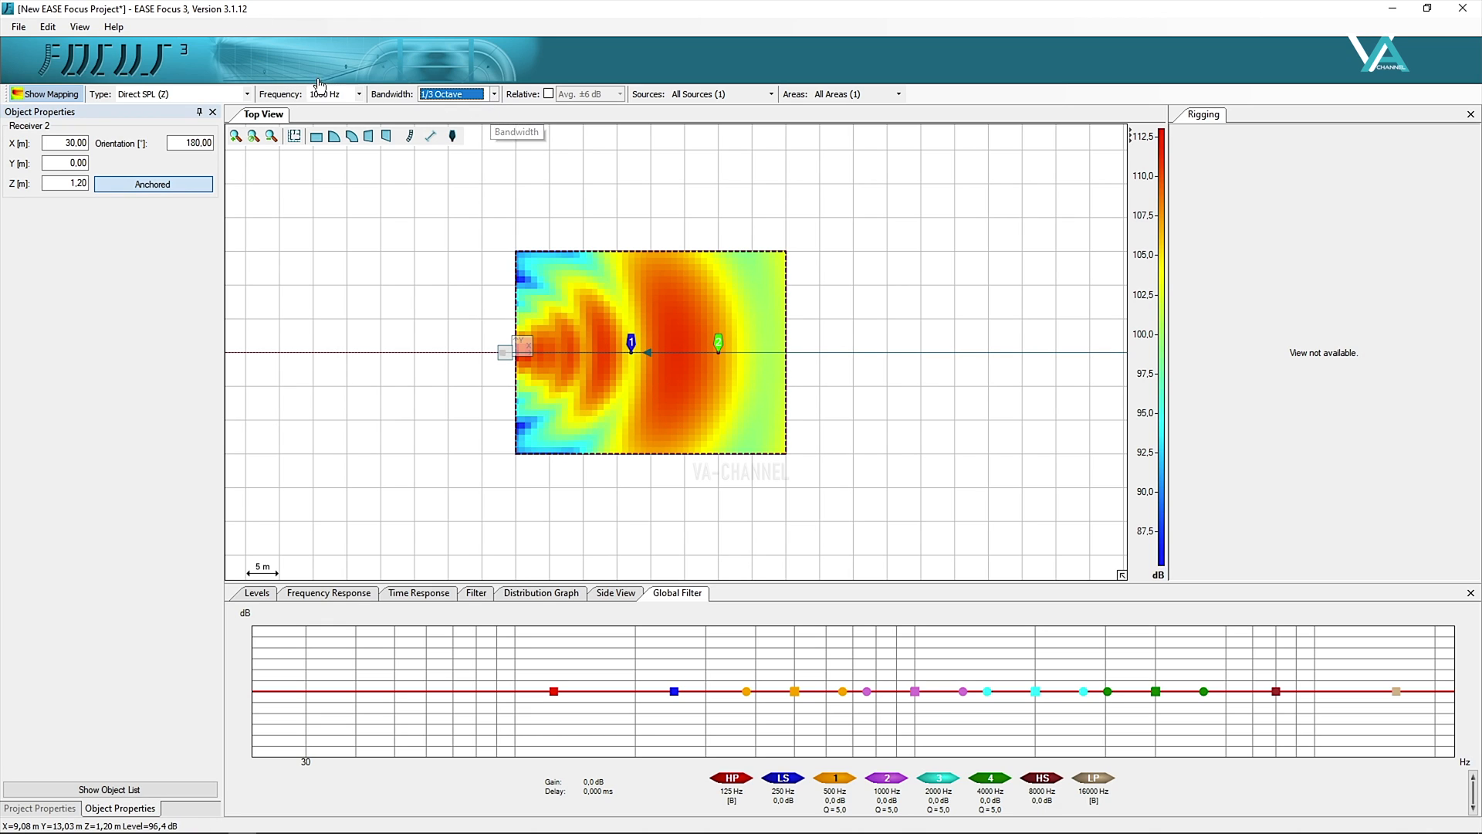
click(455, 93)
click(437, 135)
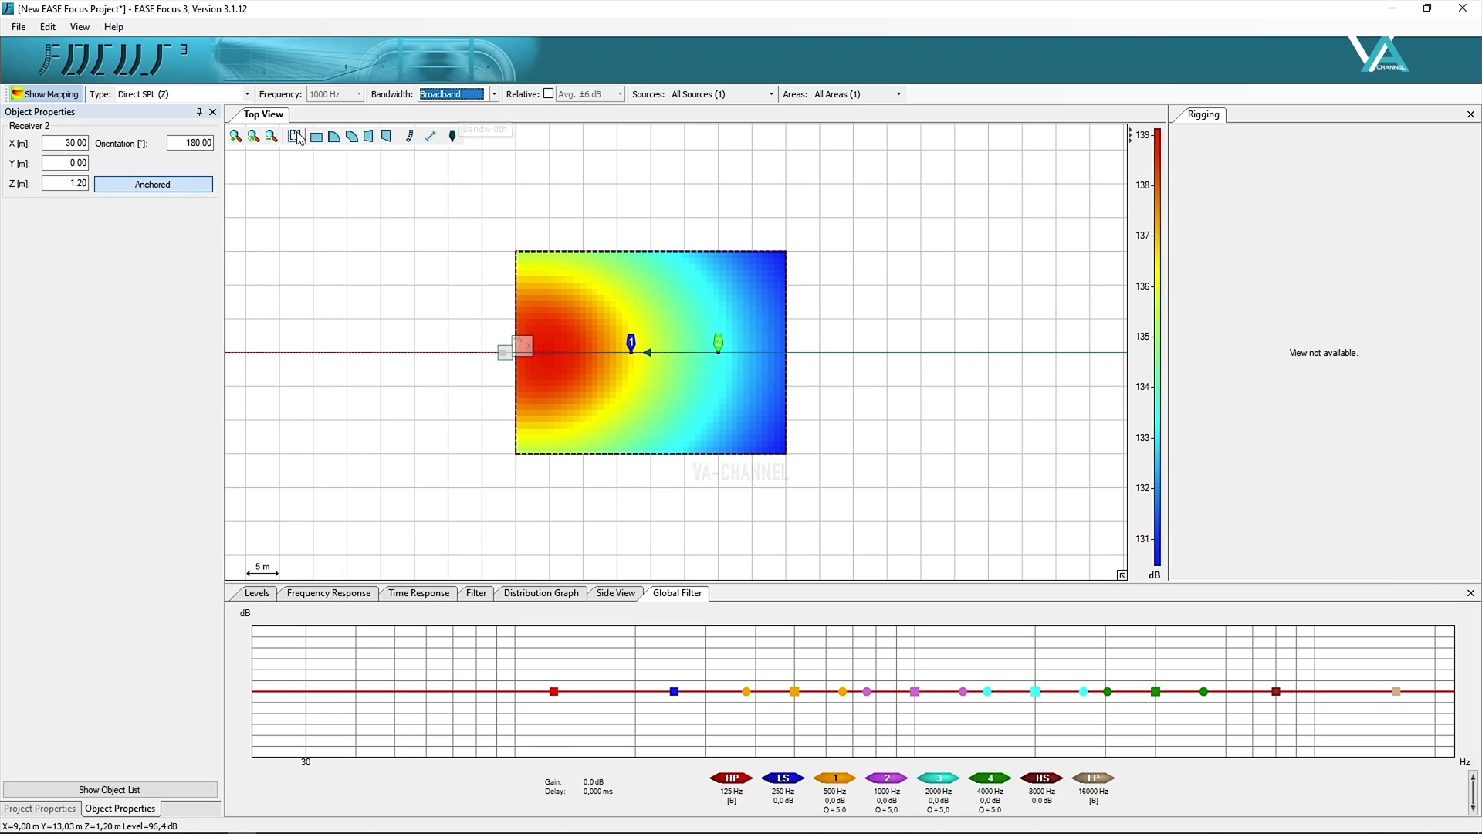
Set the mapping type to Direct SPL (A-Weighted) and view the audience zone's level curve.
click(247, 94)
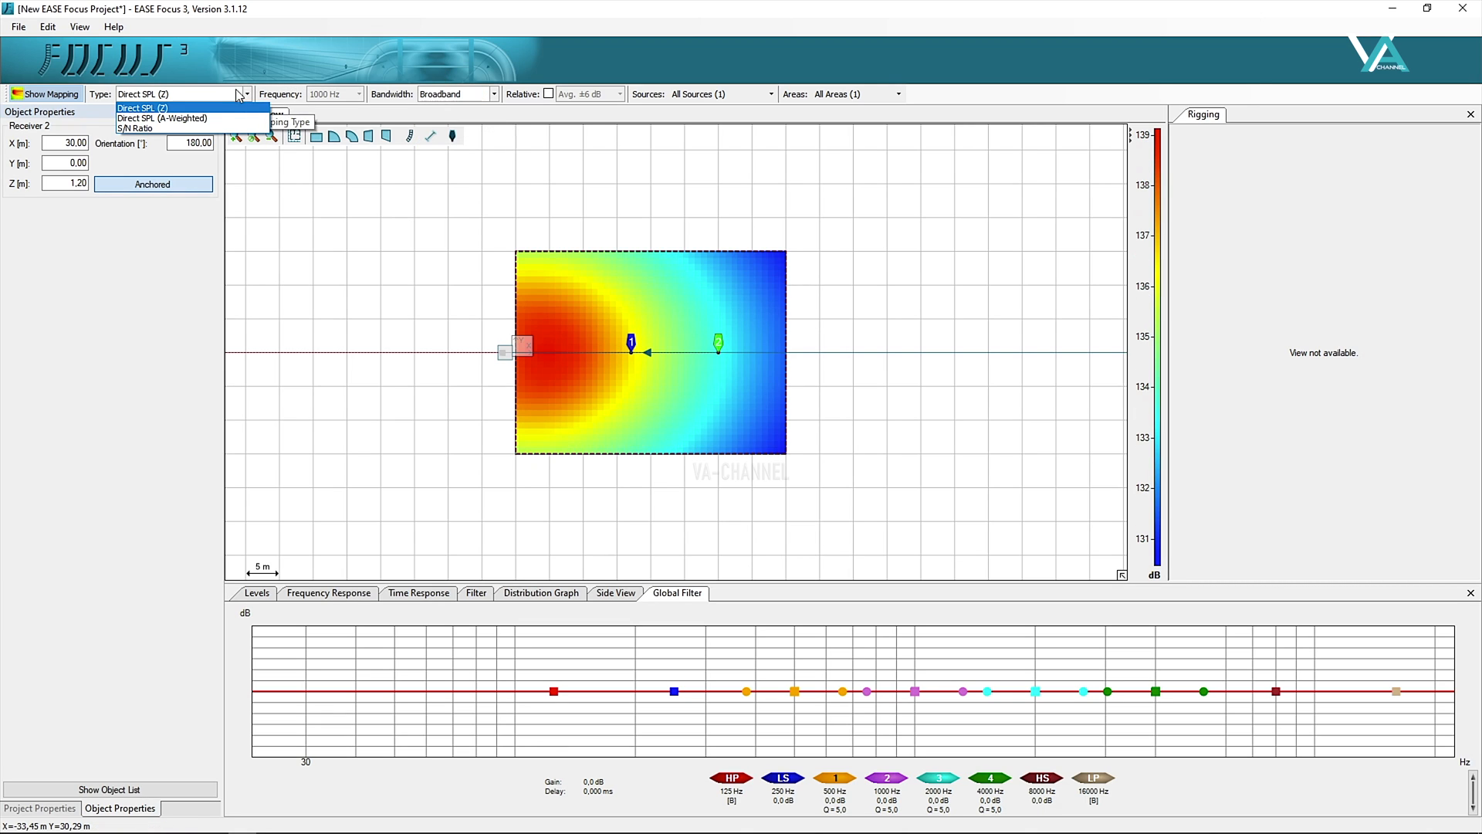
click(199, 118)
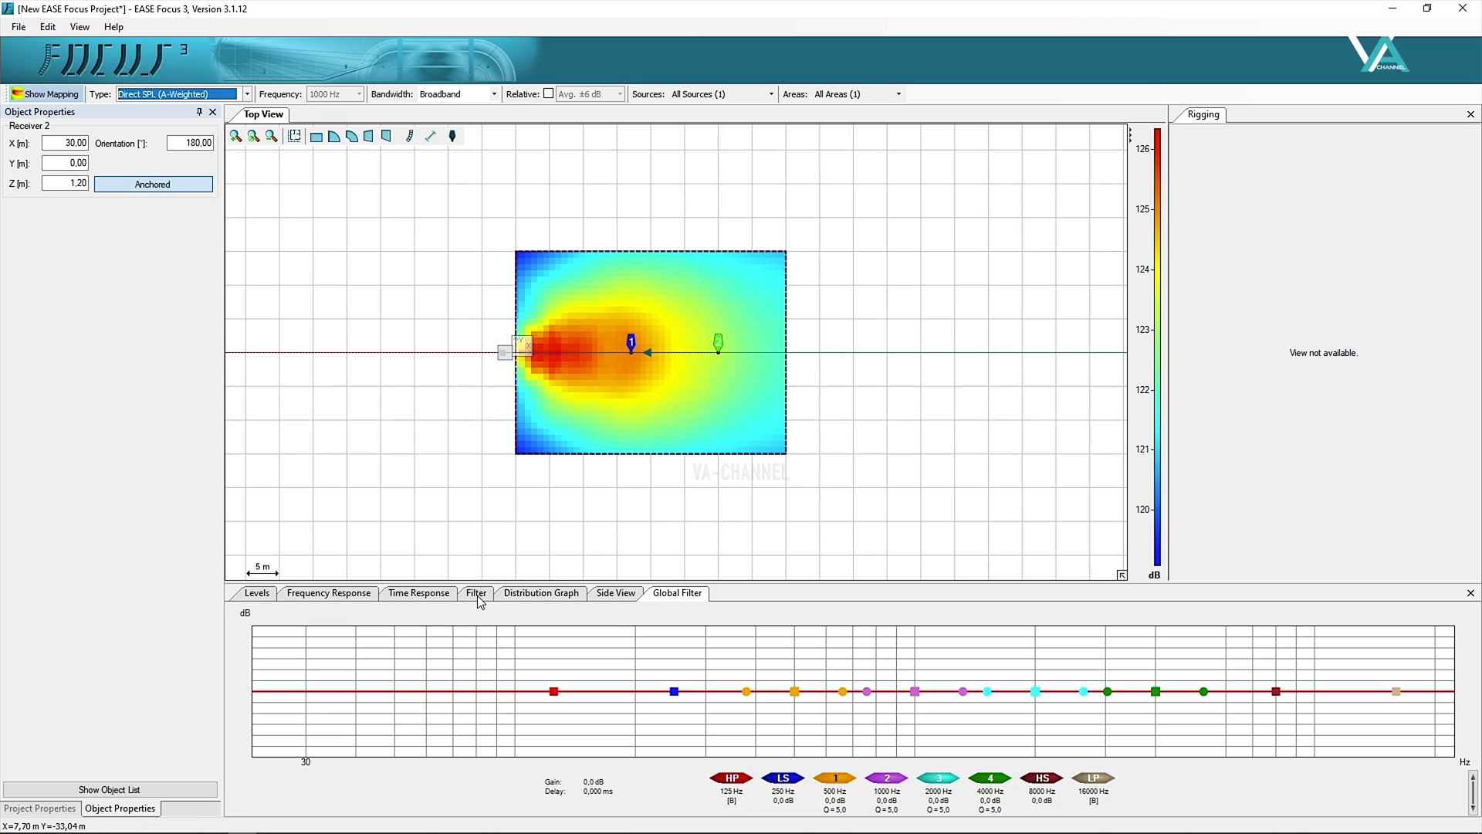
click(263, 599)
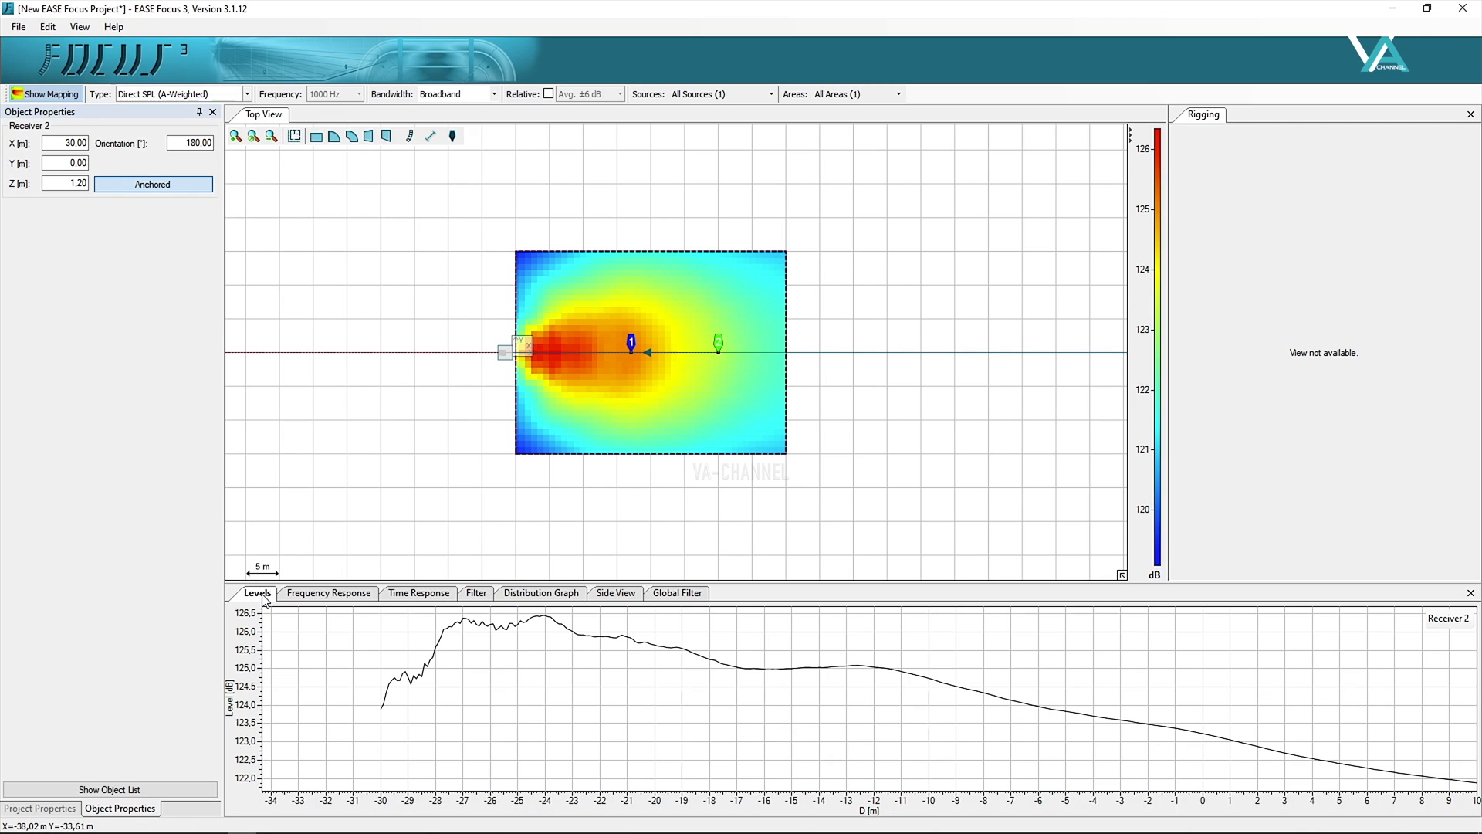
click(588, 347)
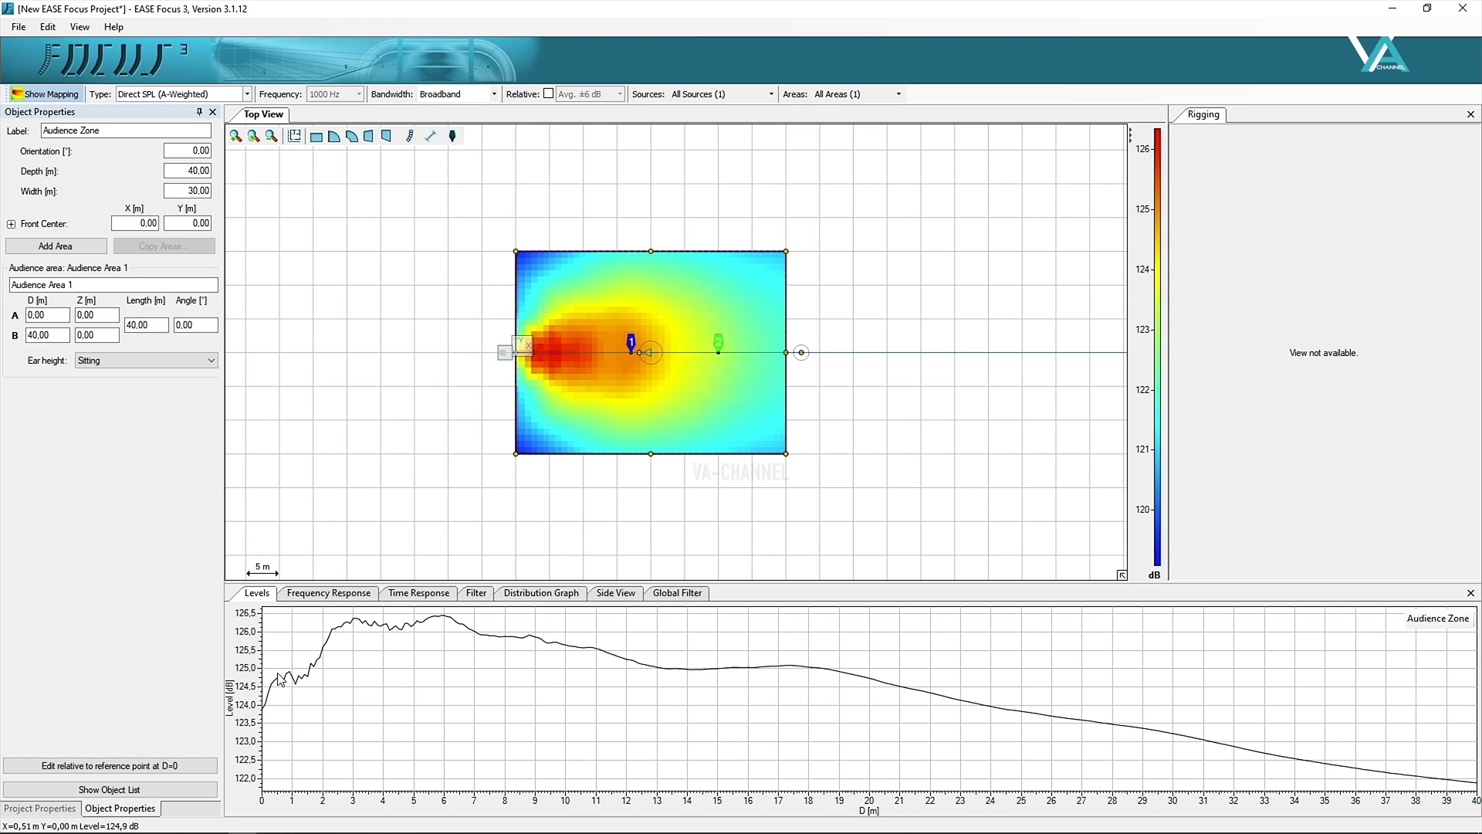
Run Auto Splay on the VCM+VCS line array for boxes 1 to 8.
click(503, 353)
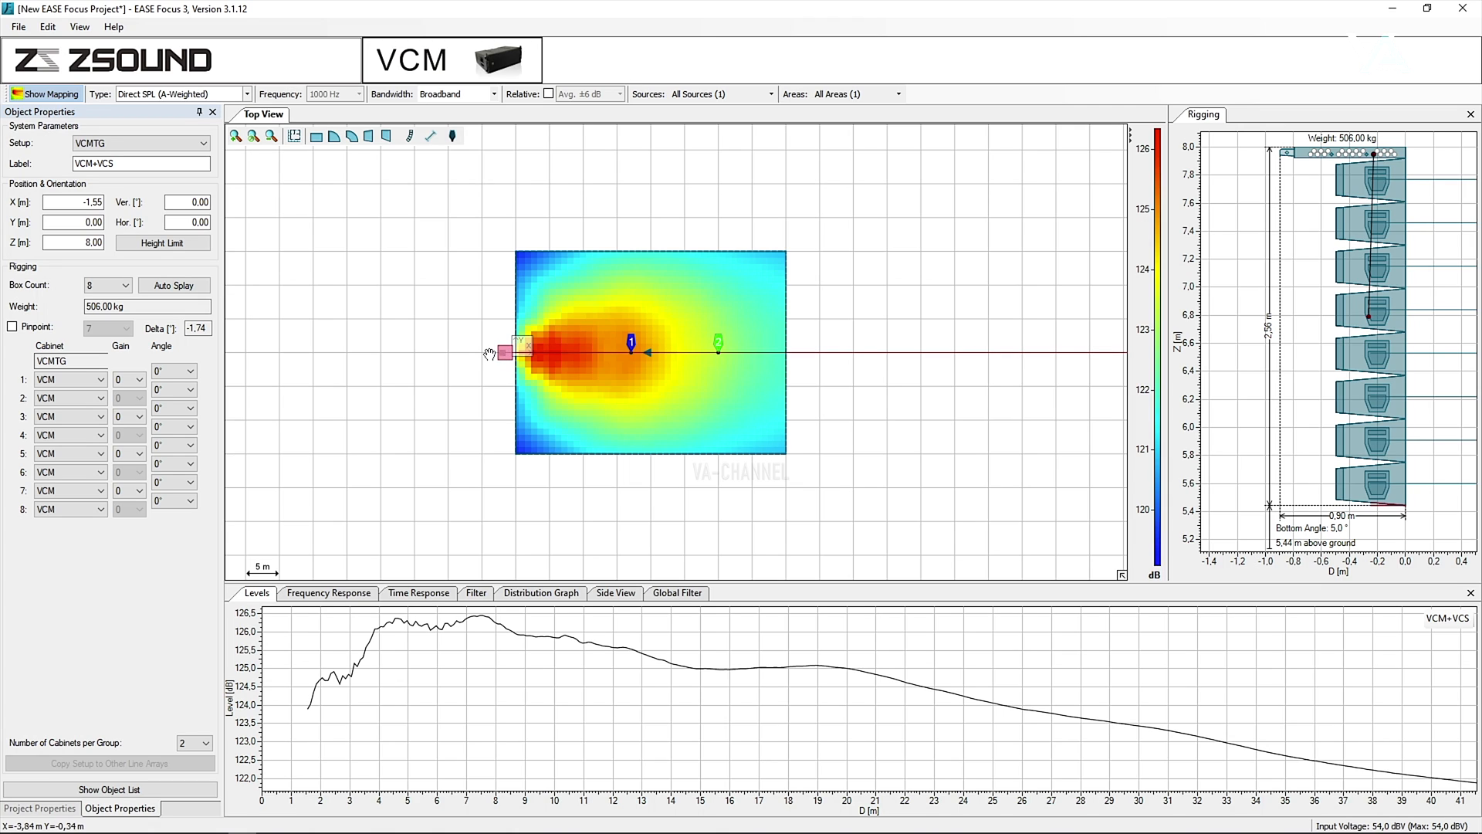
click(171, 291)
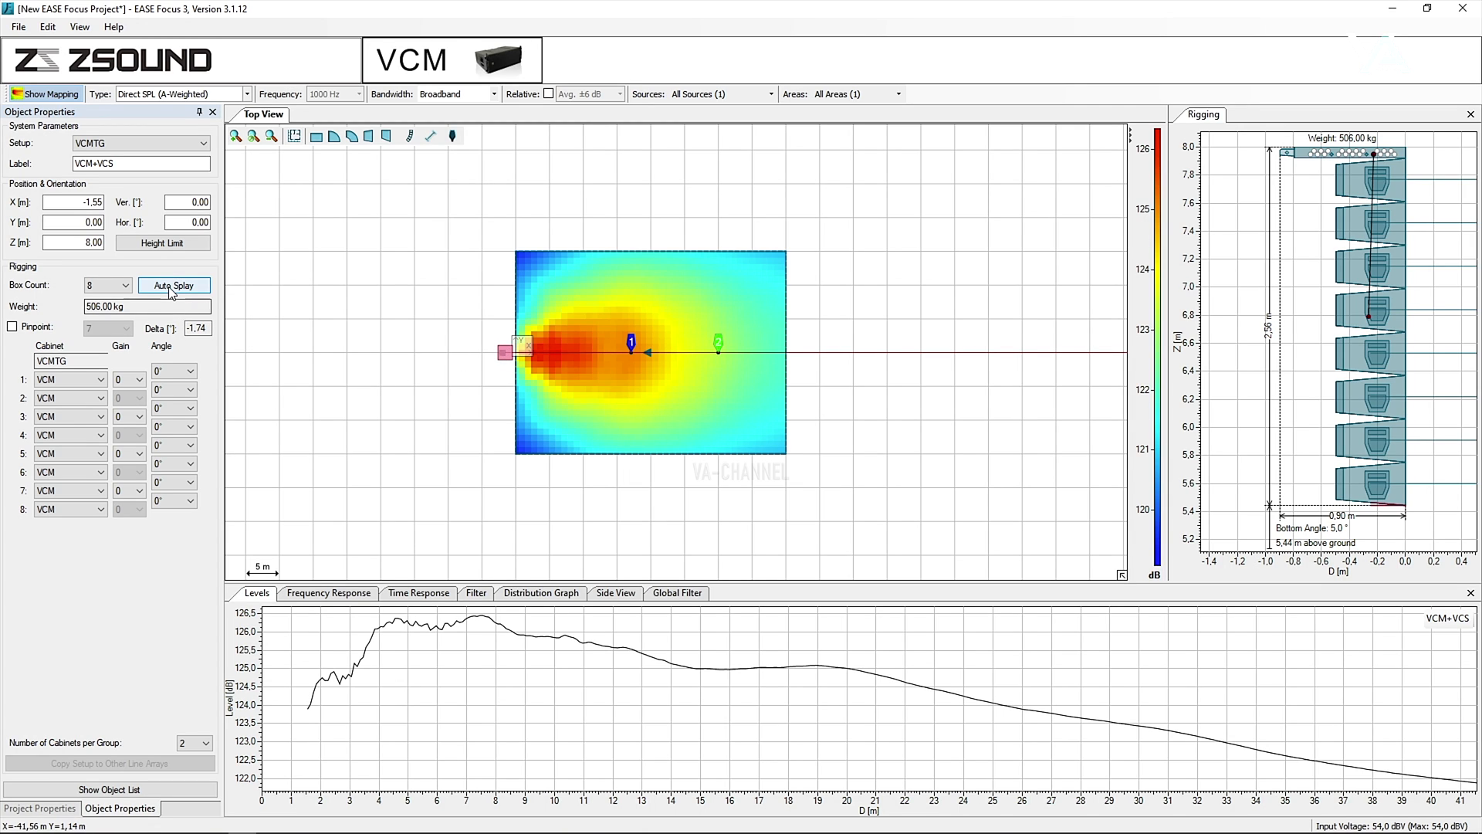
click(172, 291)
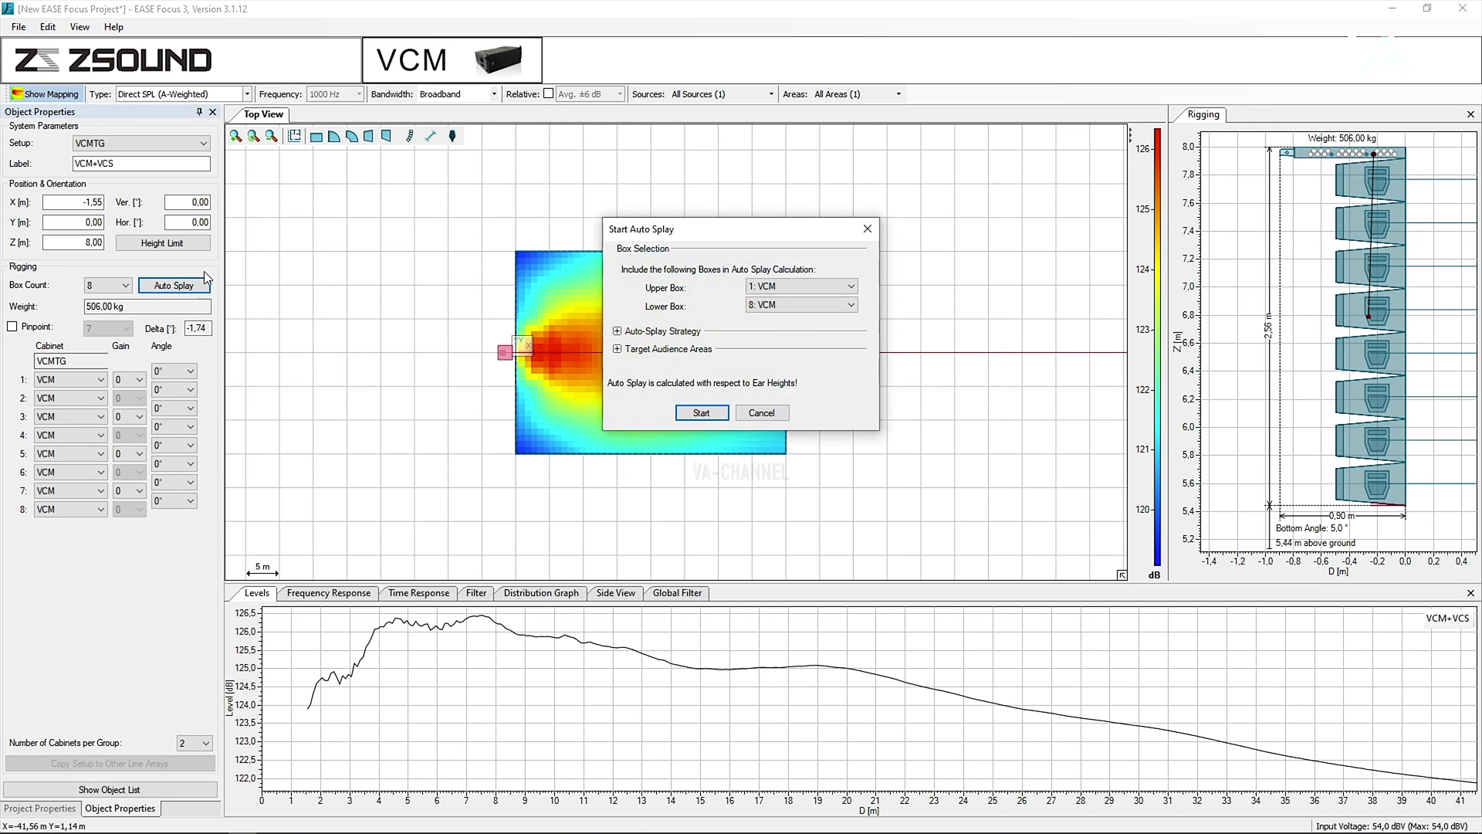
click(702, 416)
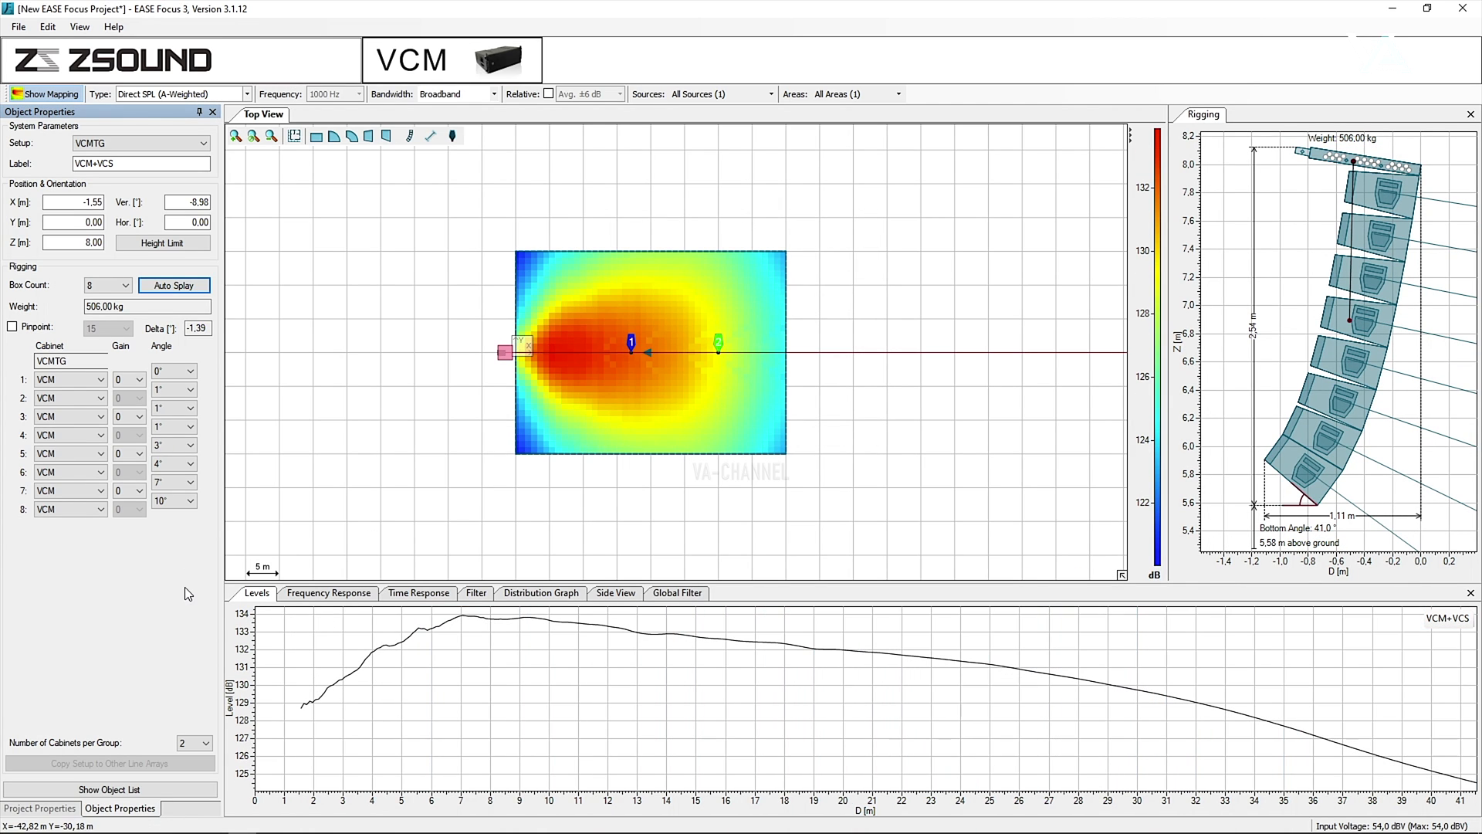
Examine the frequency and time responses at the receivers and the line array's filter settings.
click(330, 594)
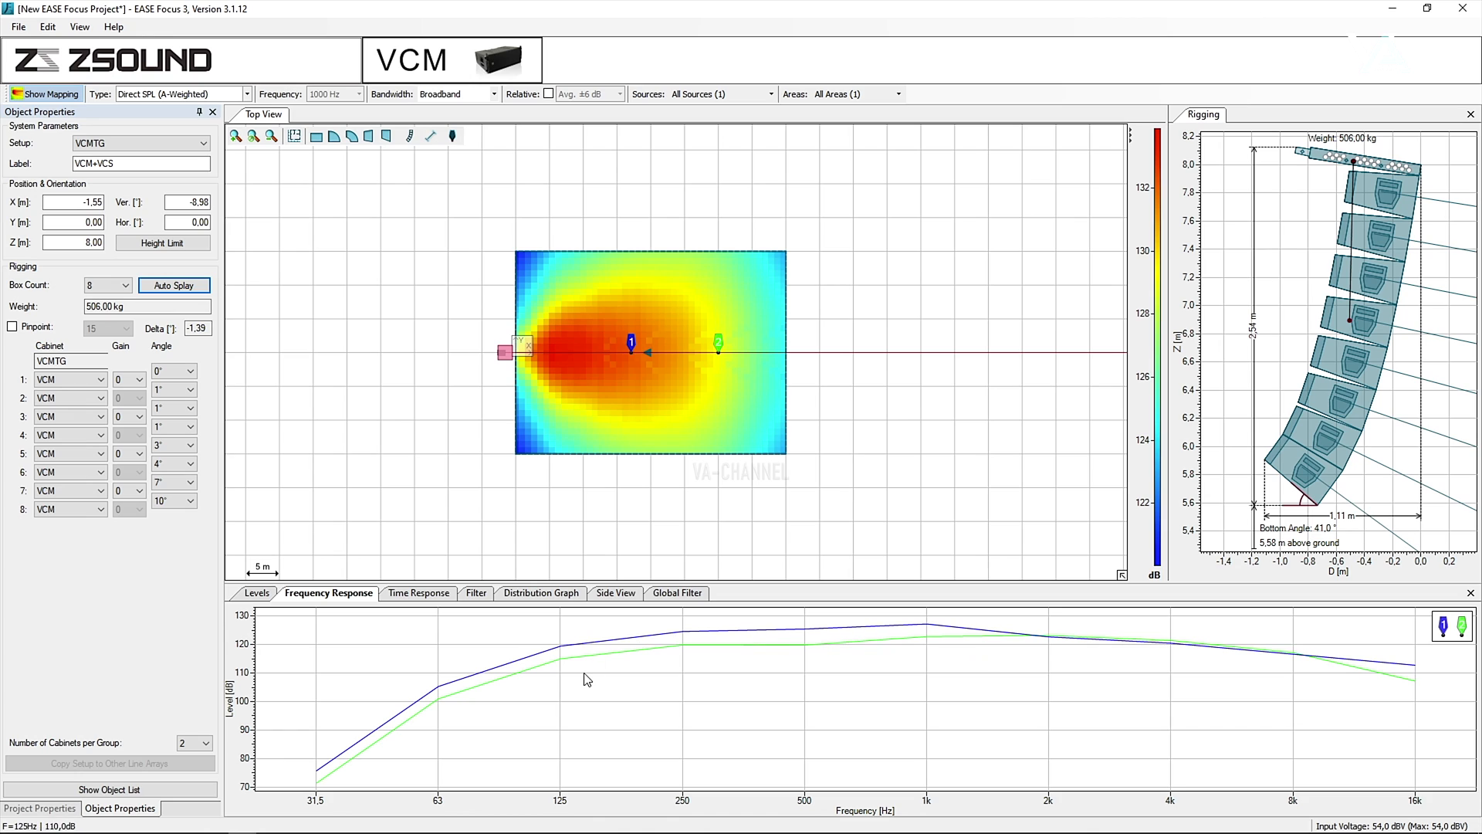
click(417, 594)
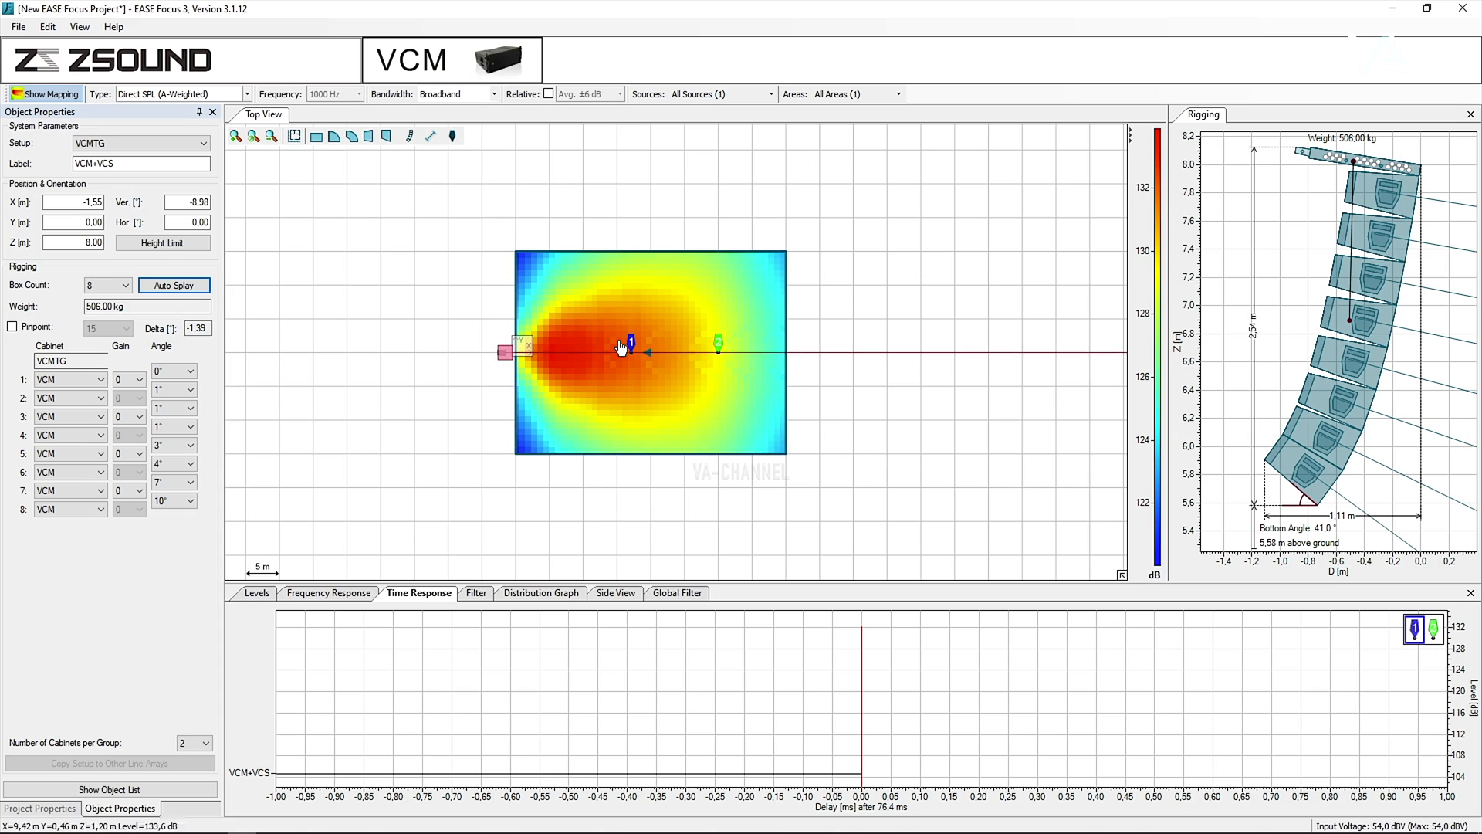
click(476, 592)
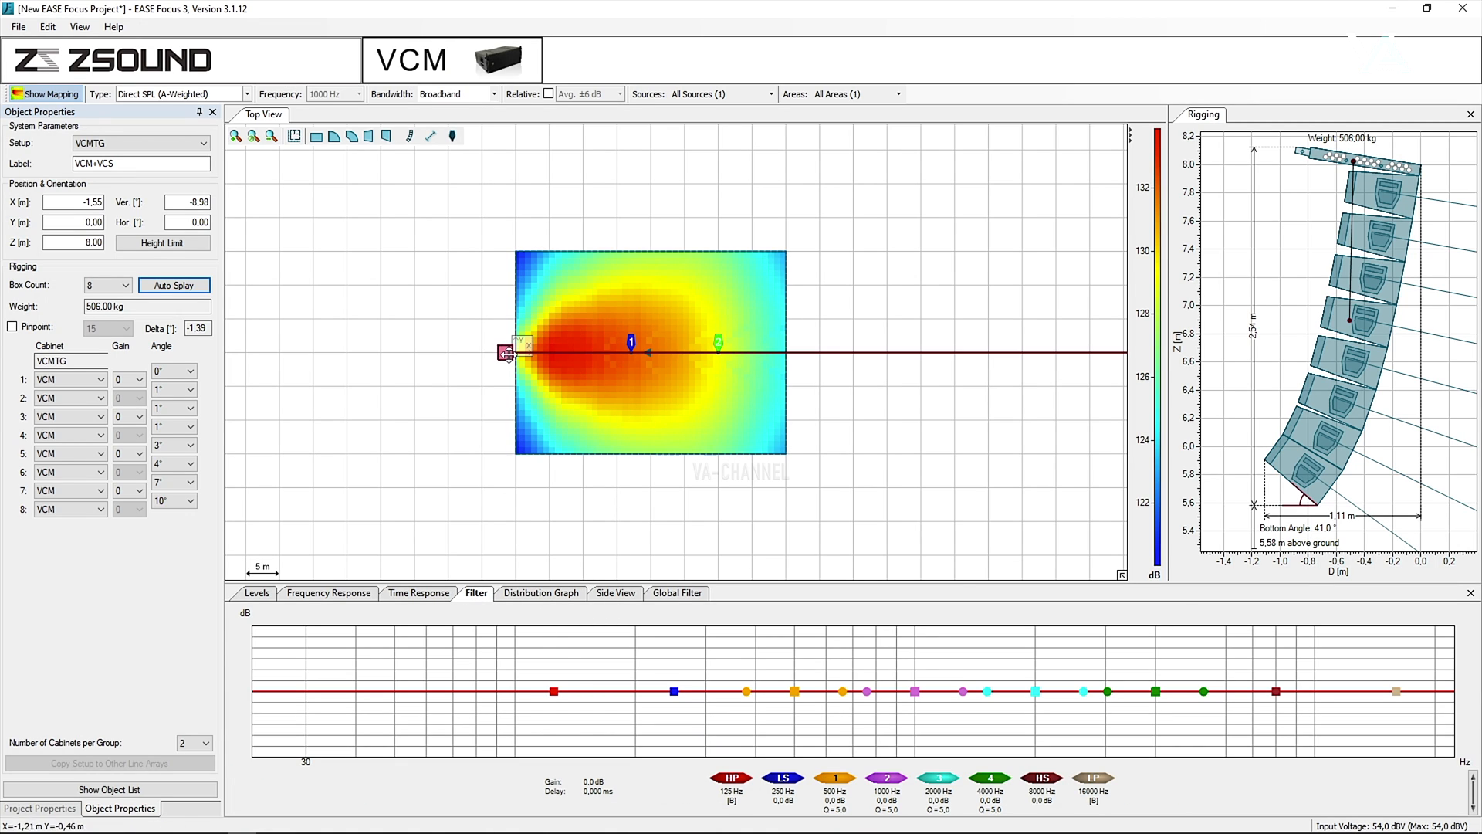
mouse_move(1051, 809)
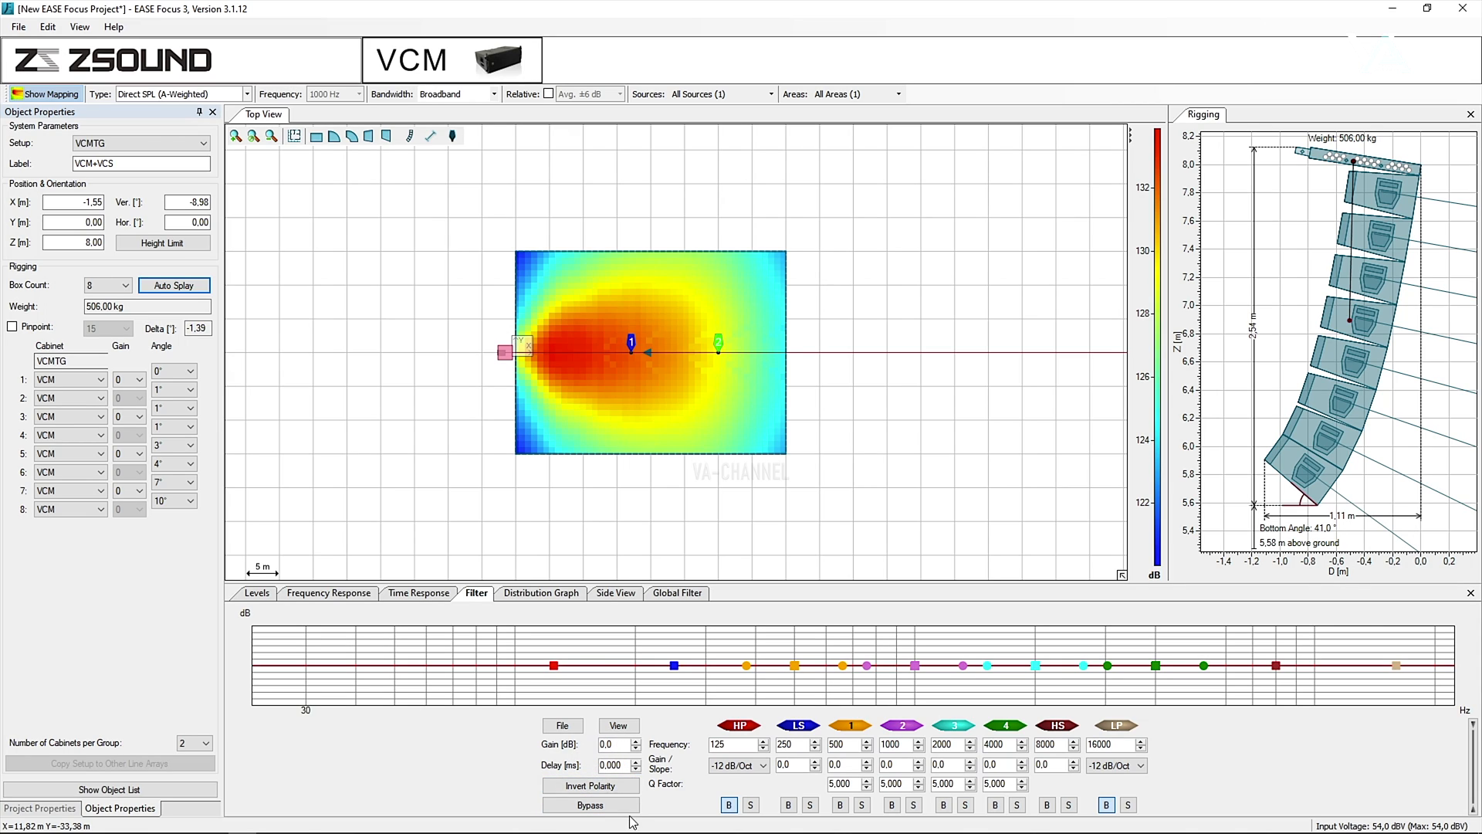
Check the shares of the two middle level classes in the distribution graph, and view the side view and global filter.
click(541, 593)
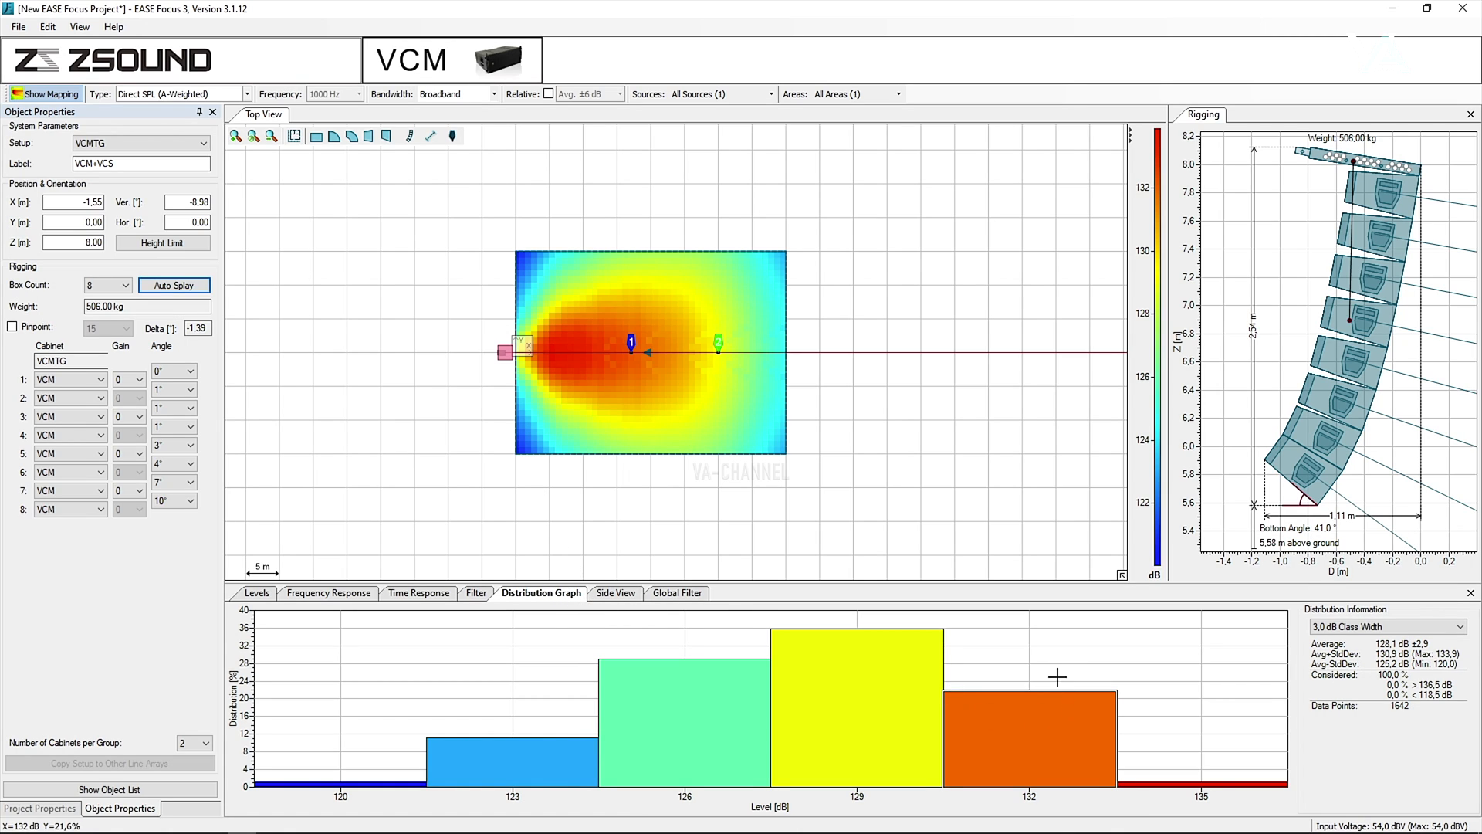
click(714, 700)
click(784, 645)
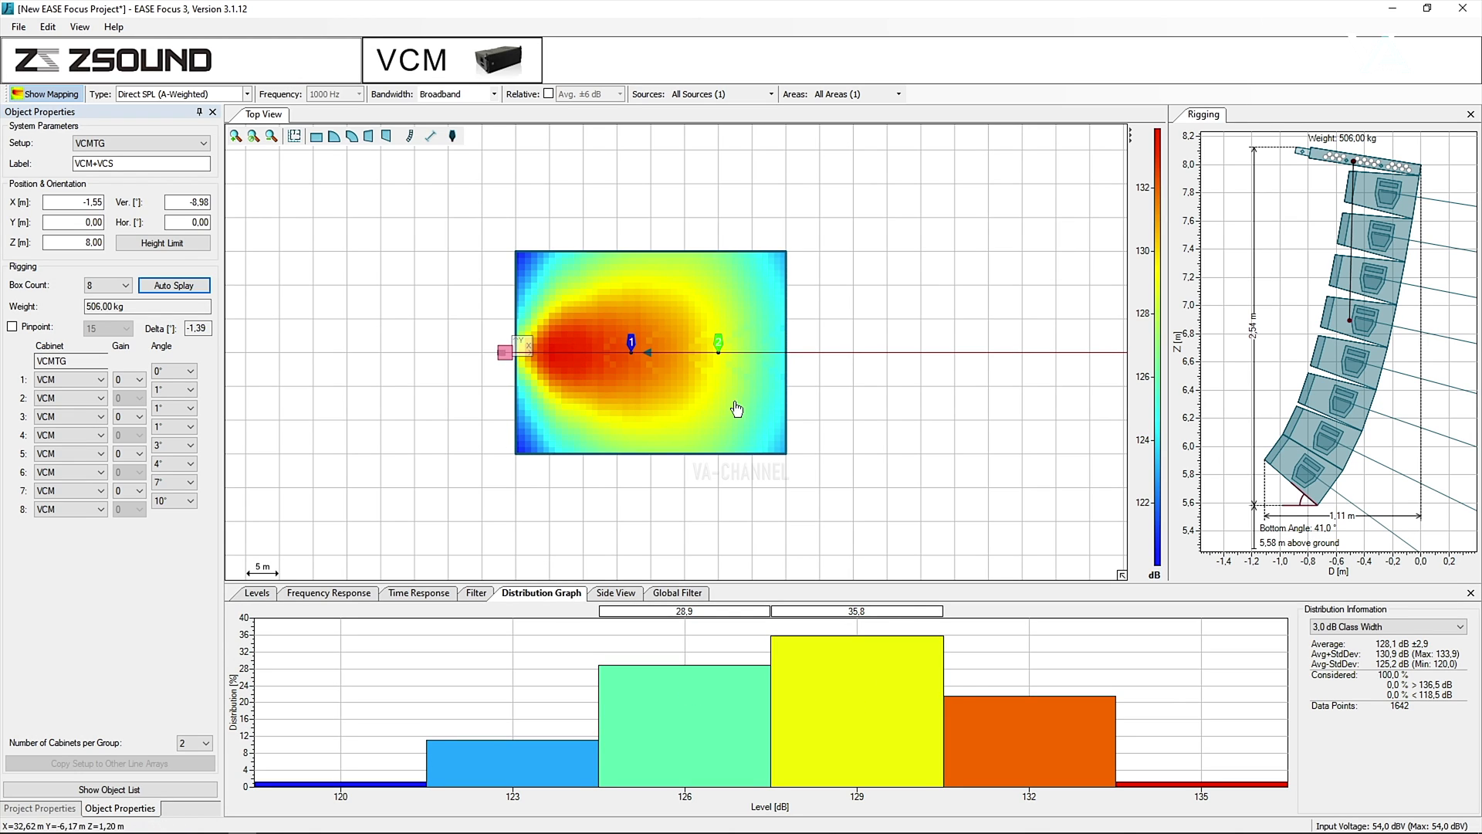
click(616, 593)
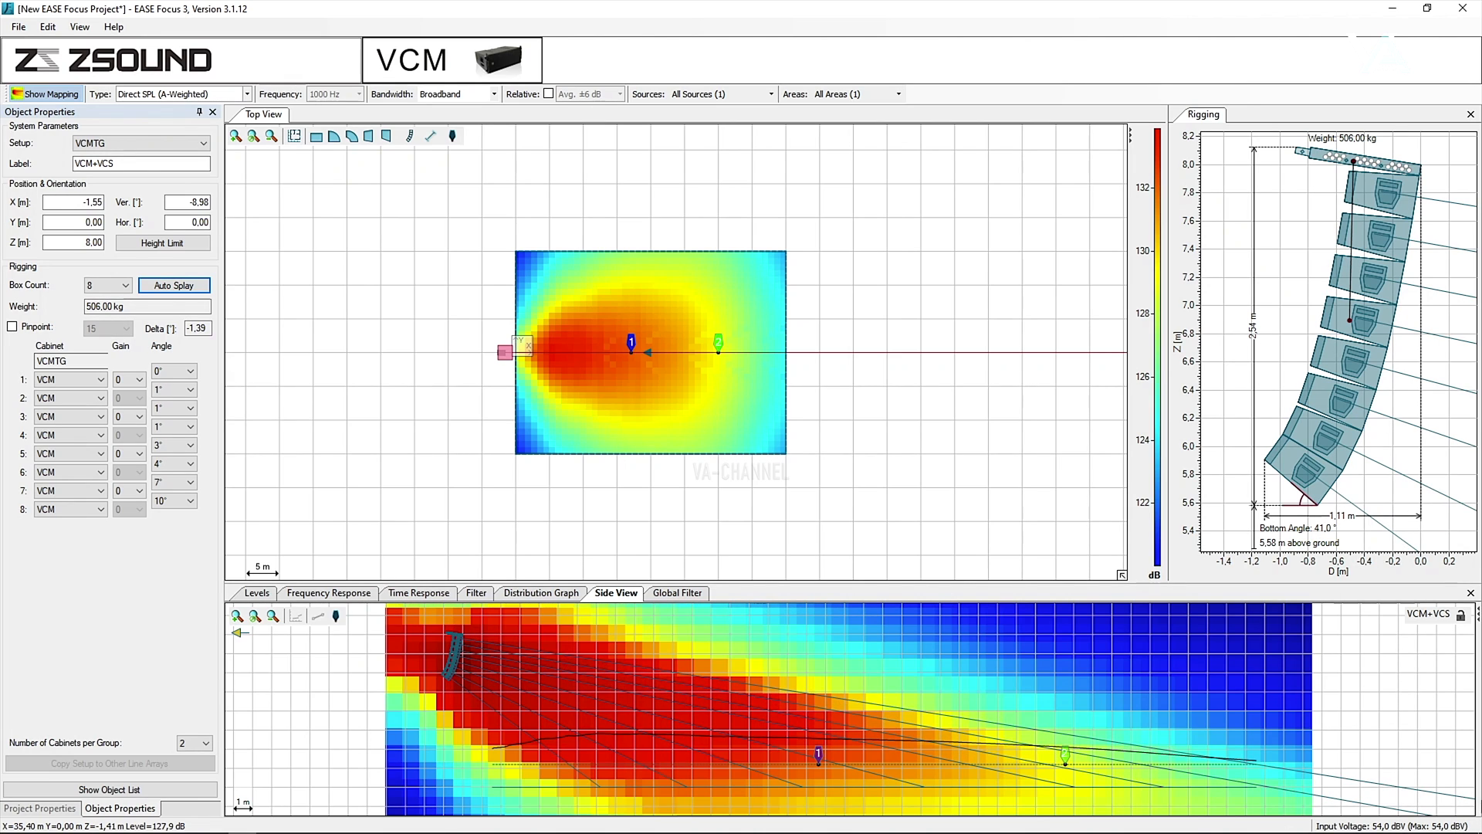
click(677, 593)
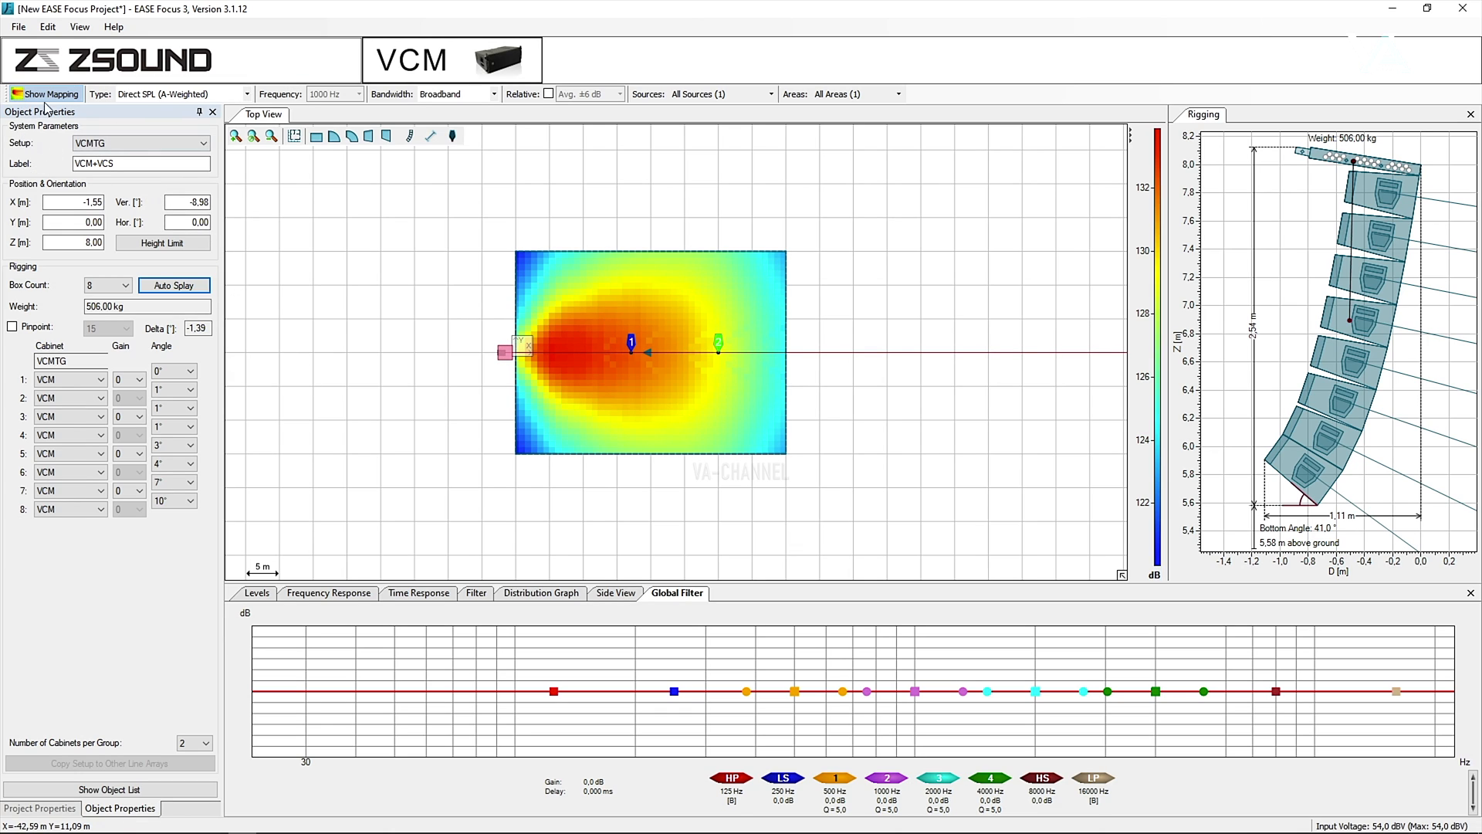
Try the ground-stacked VCMGS setup for the line array and return it to VCMTG.
click(131, 143)
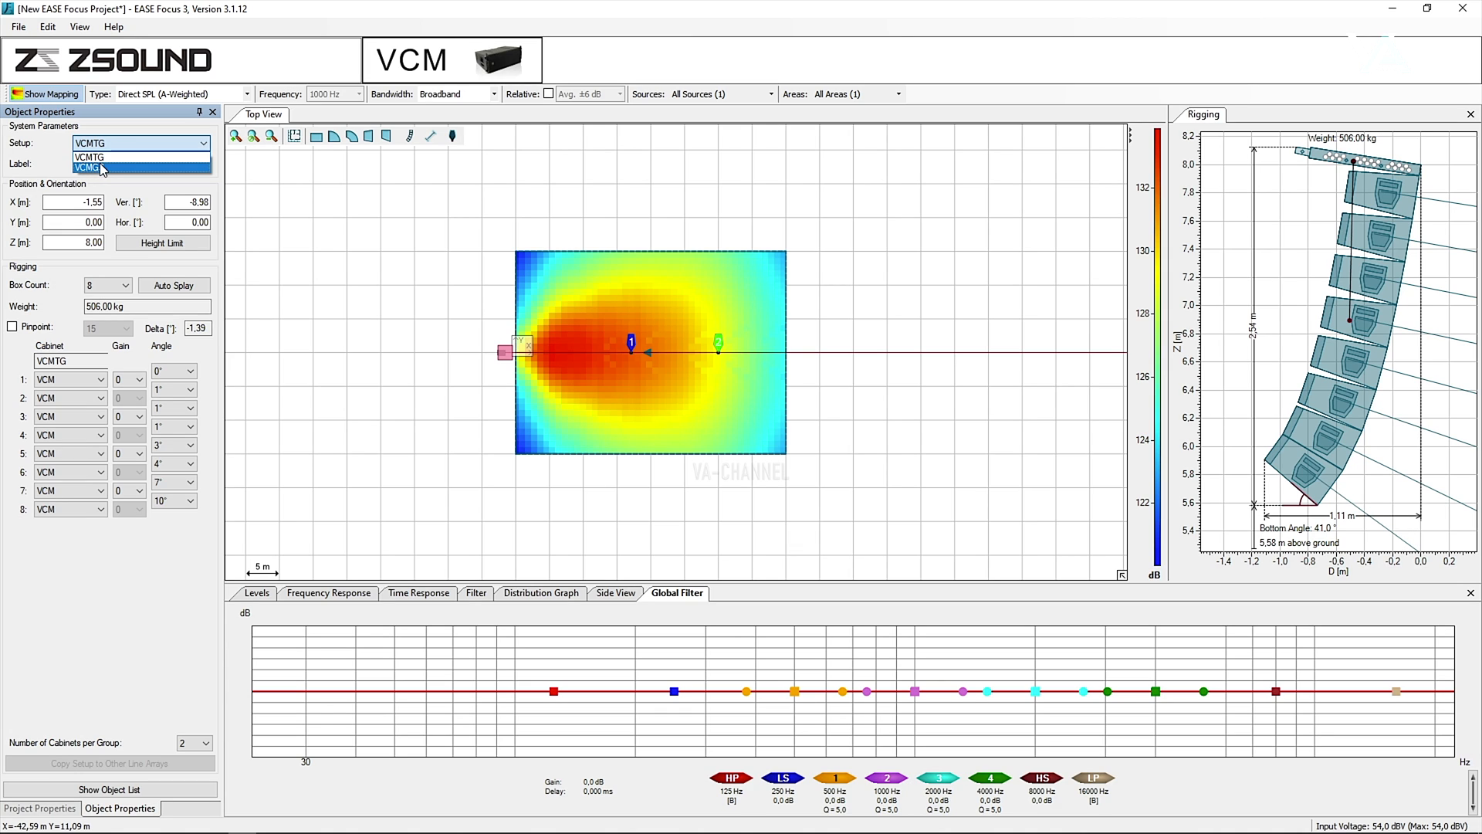
click(96, 168)
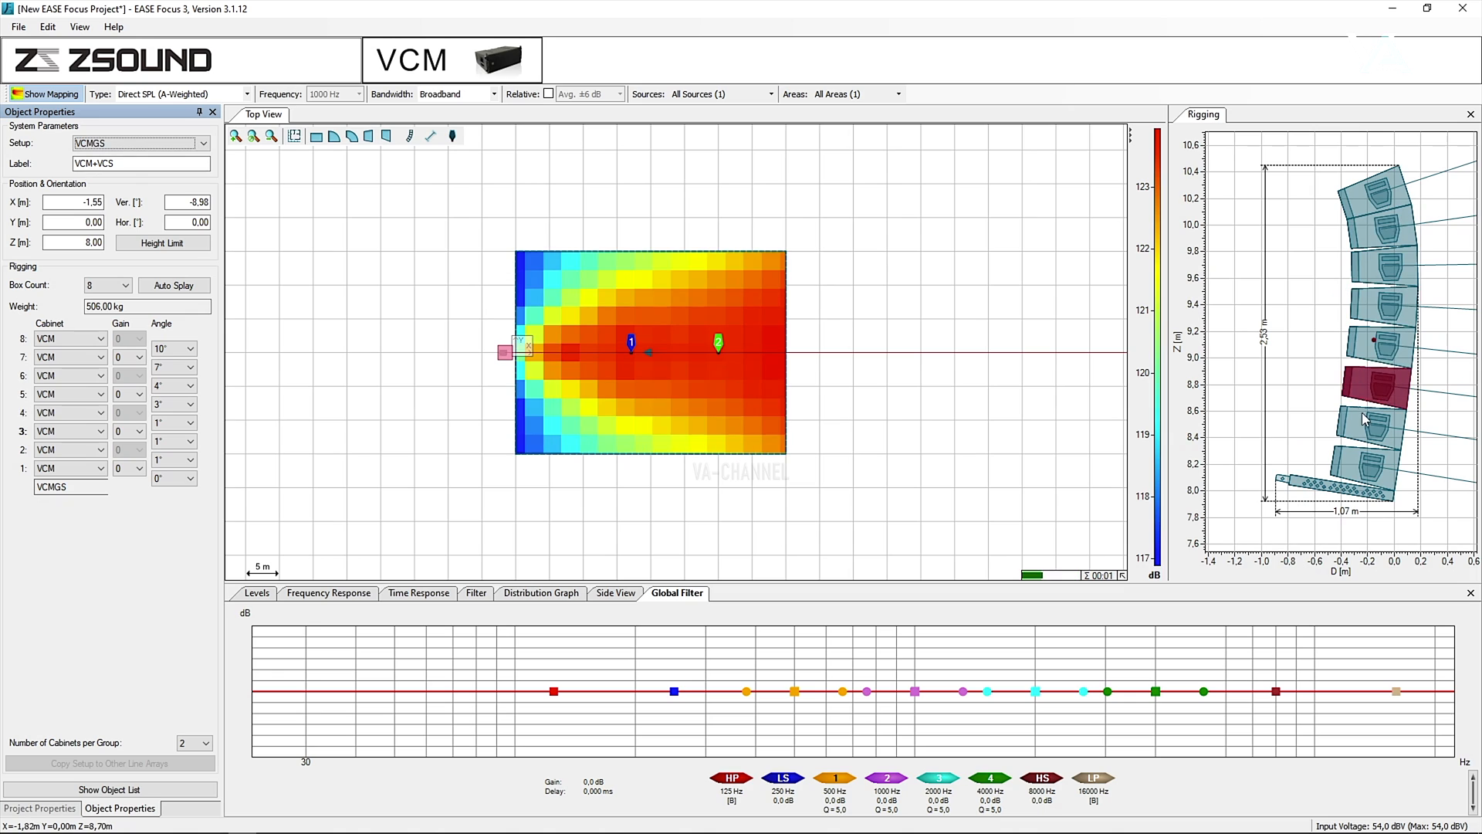
click(116, 144)
click(113, 156)
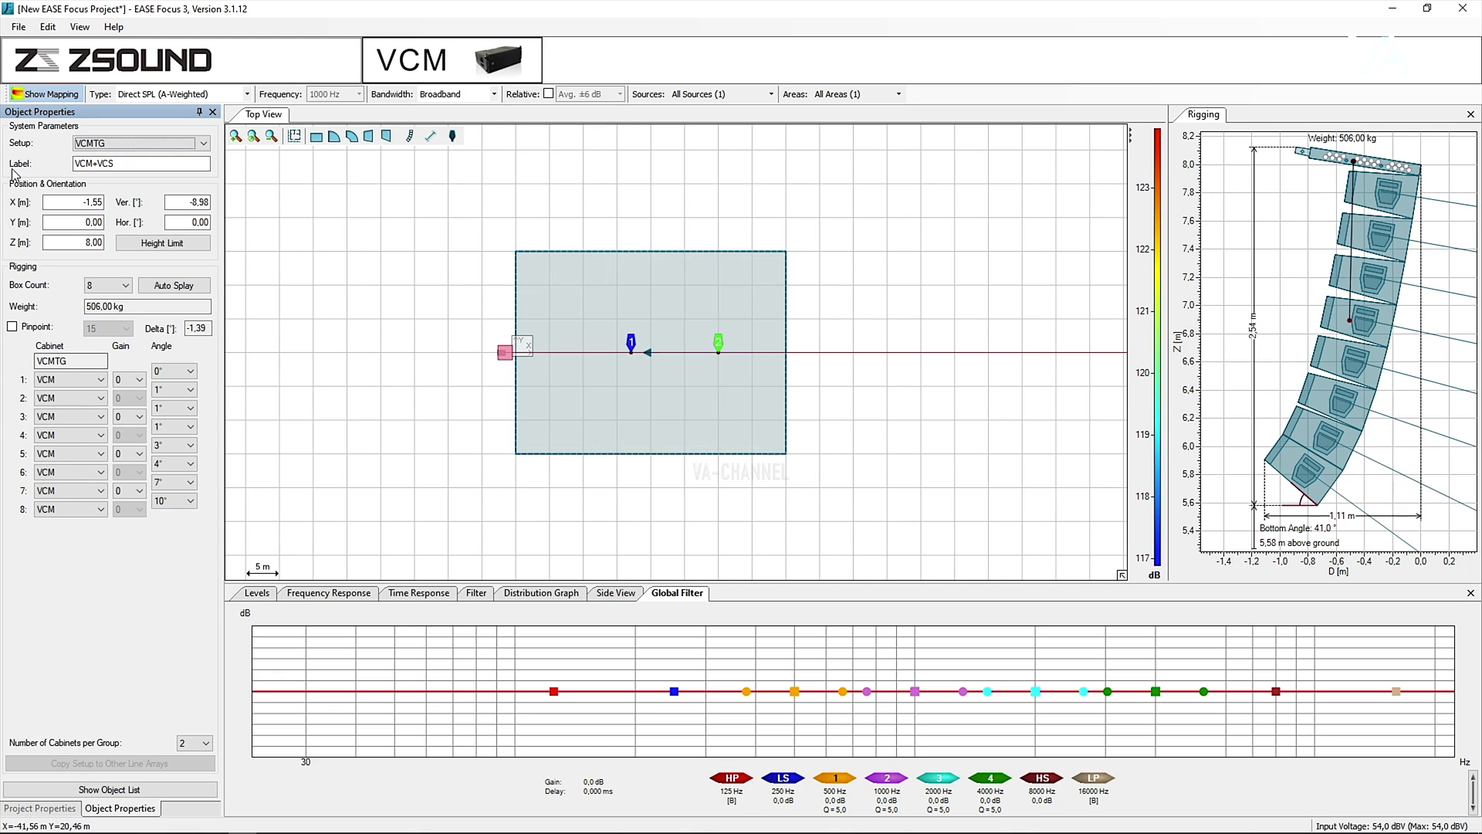
Label the line array PA LEFT and open its X position for editing.
double_click(115, 165)
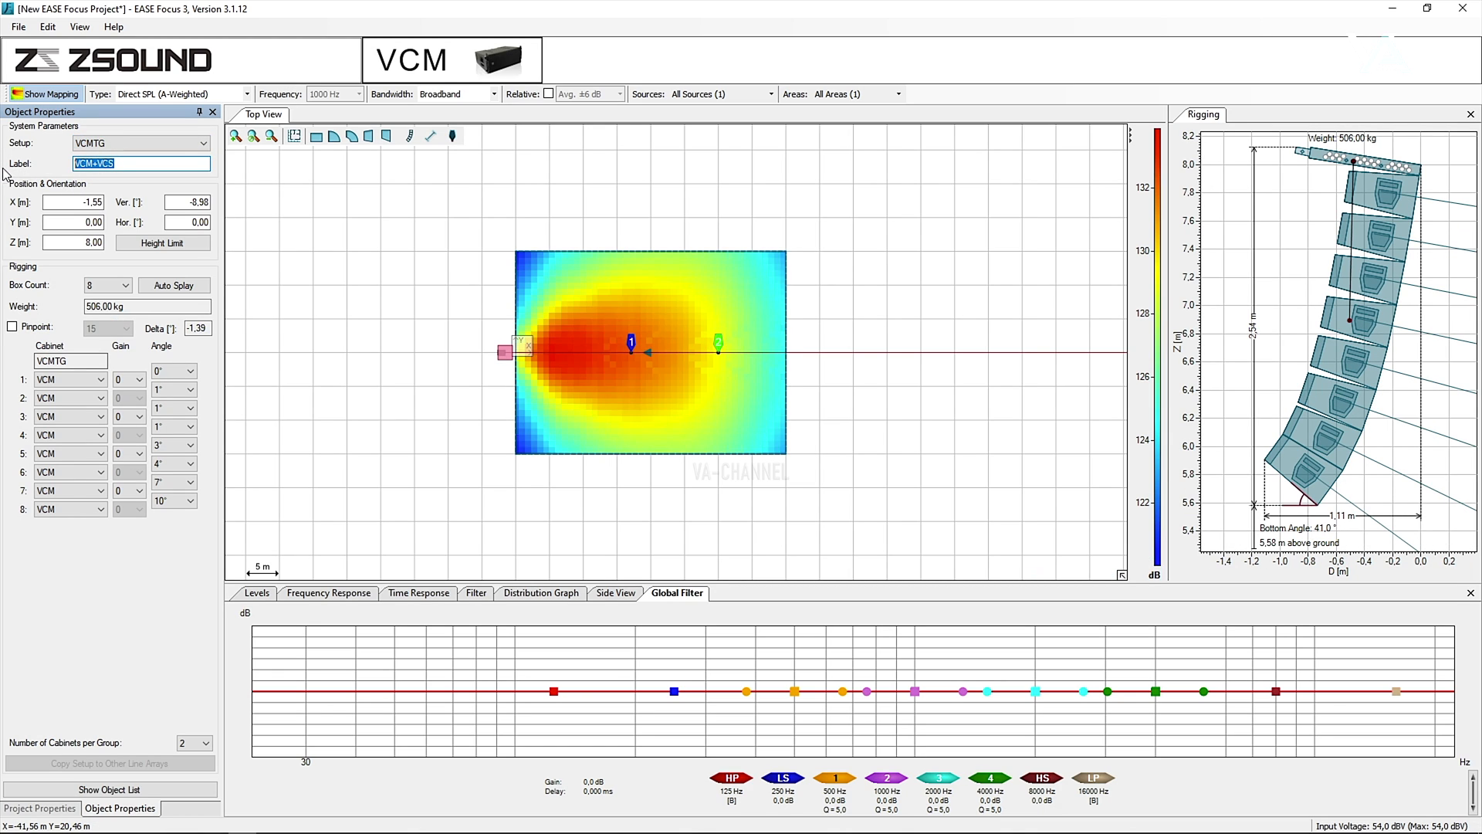
text(PA LEFT)
click(91, 203)
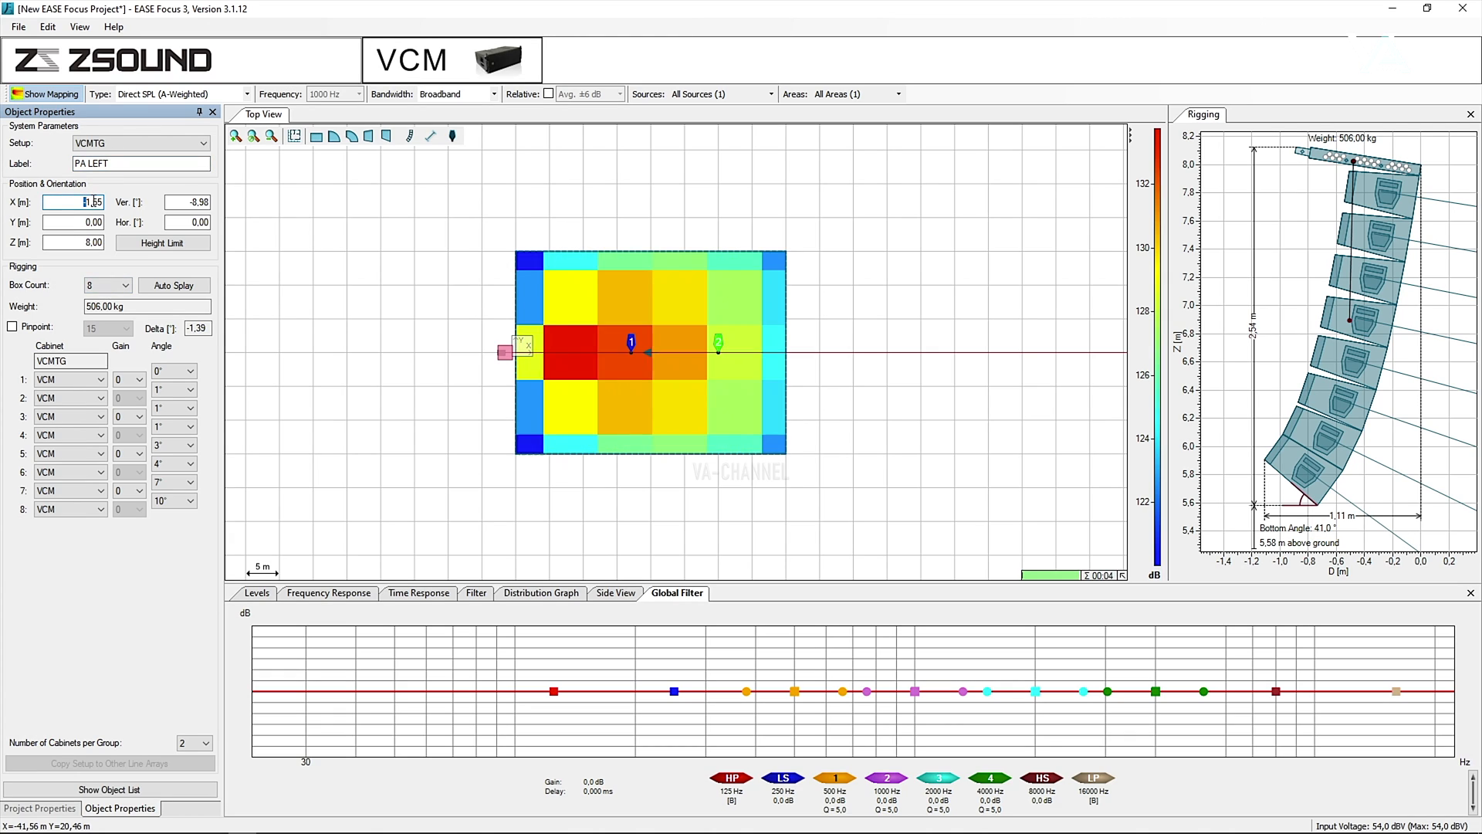
double_click(91, 202)
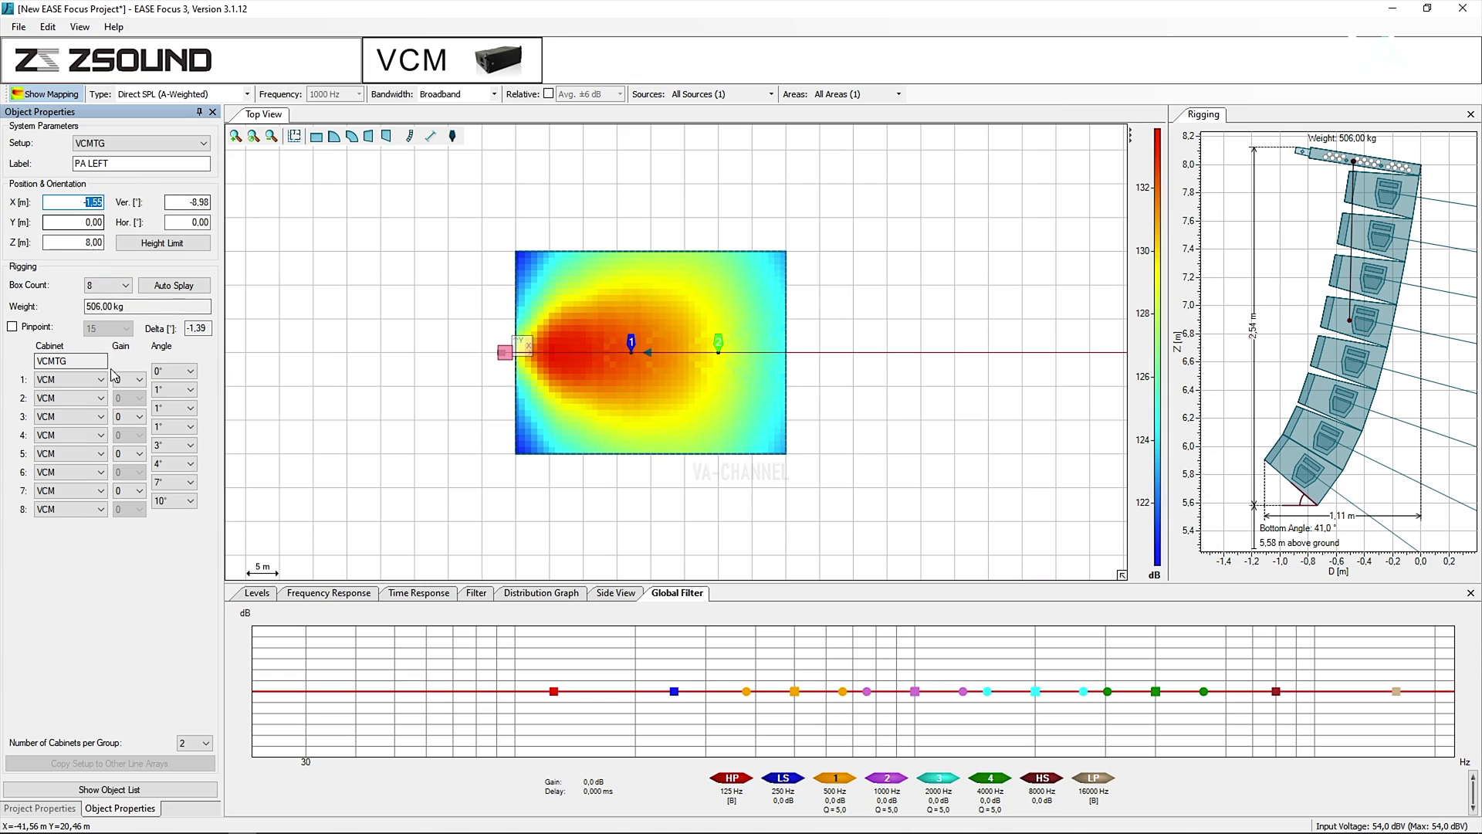